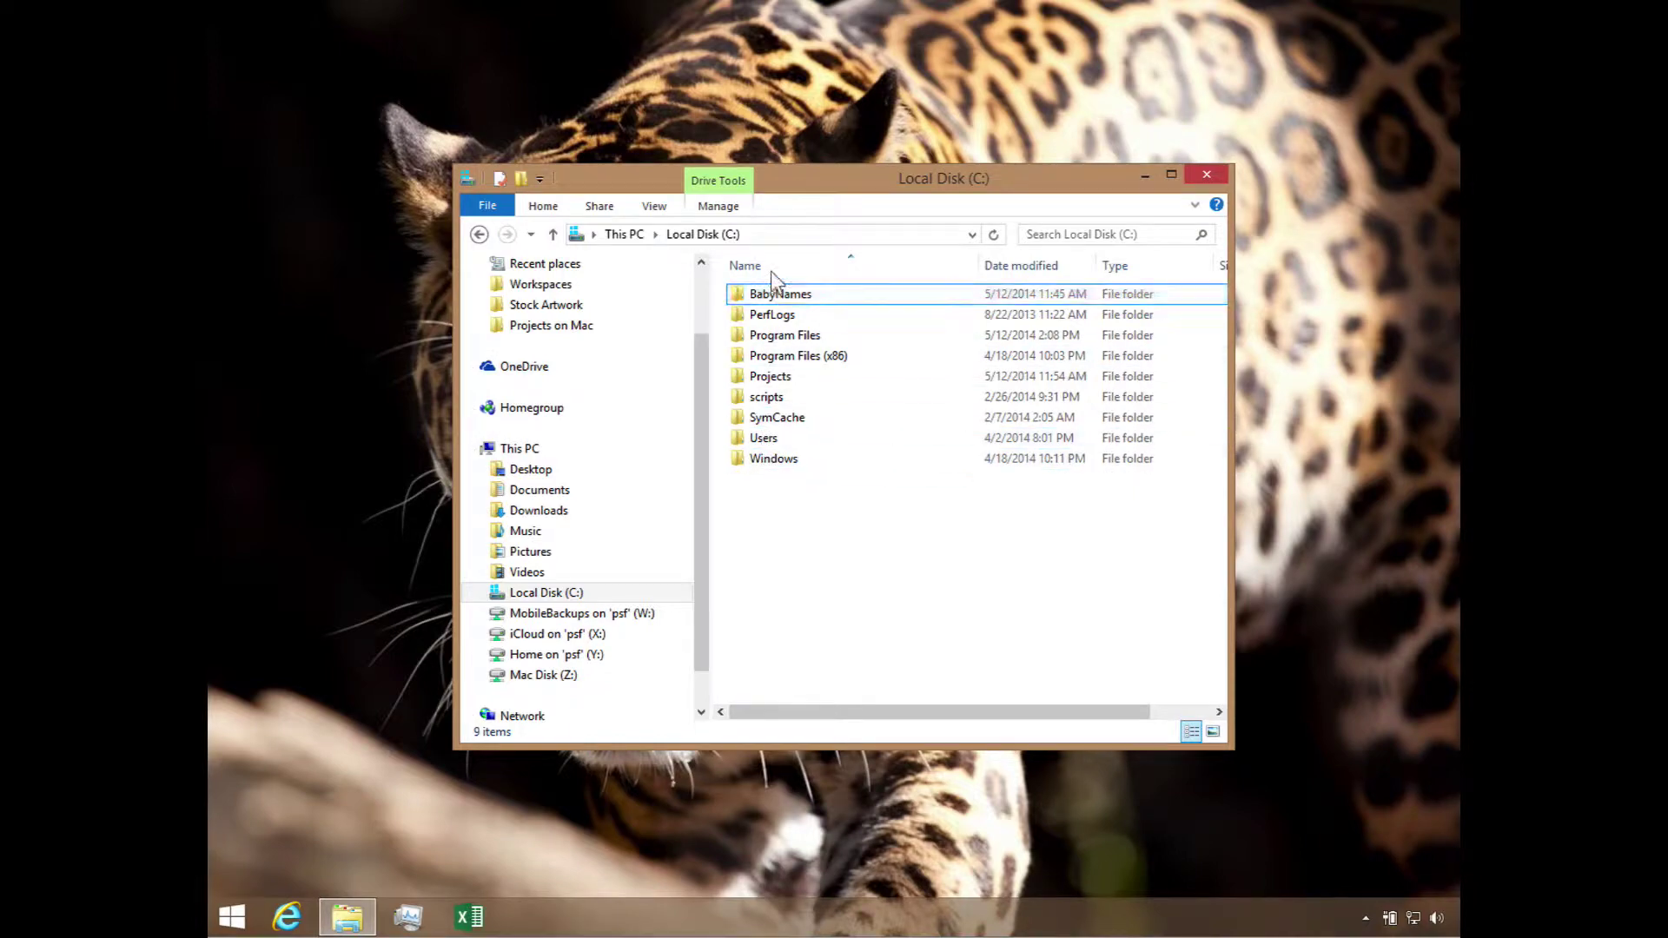
- Open the BabyNames folder and view FL.TXT and CA.TXT side by side in Notepad
double_click(773, 292)
mouse_move(1205, 298)
mouse_down()
mouse_move(1207, 570)
mouse_move(1208, 326)
mouse_up()
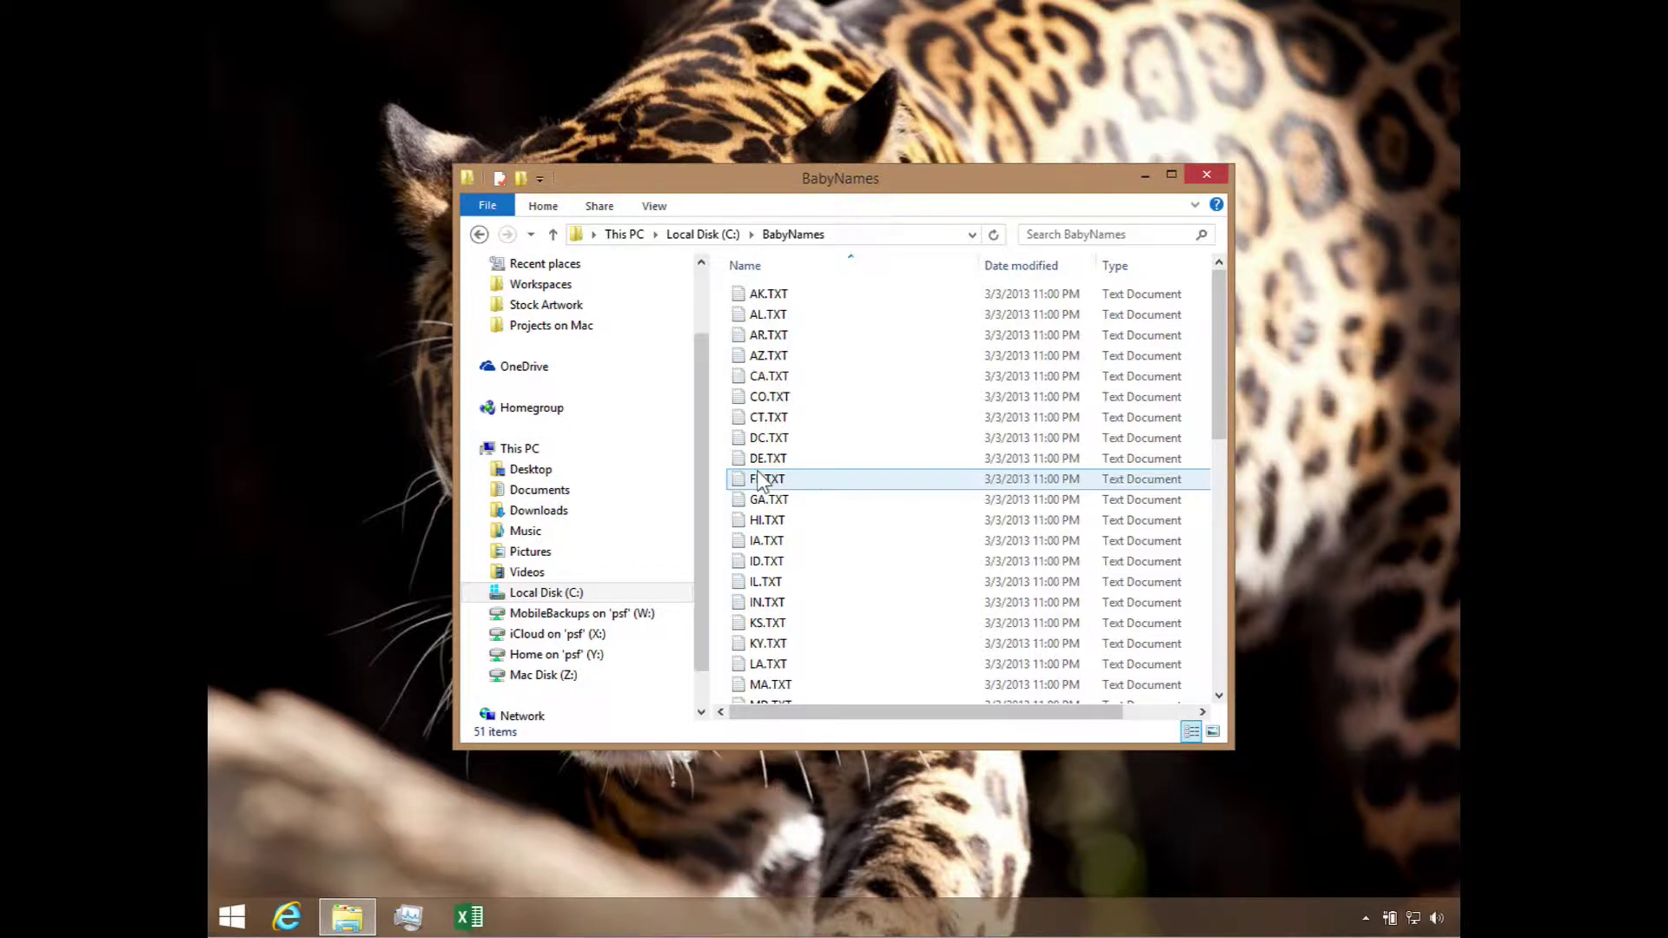
double_click(766, 480)
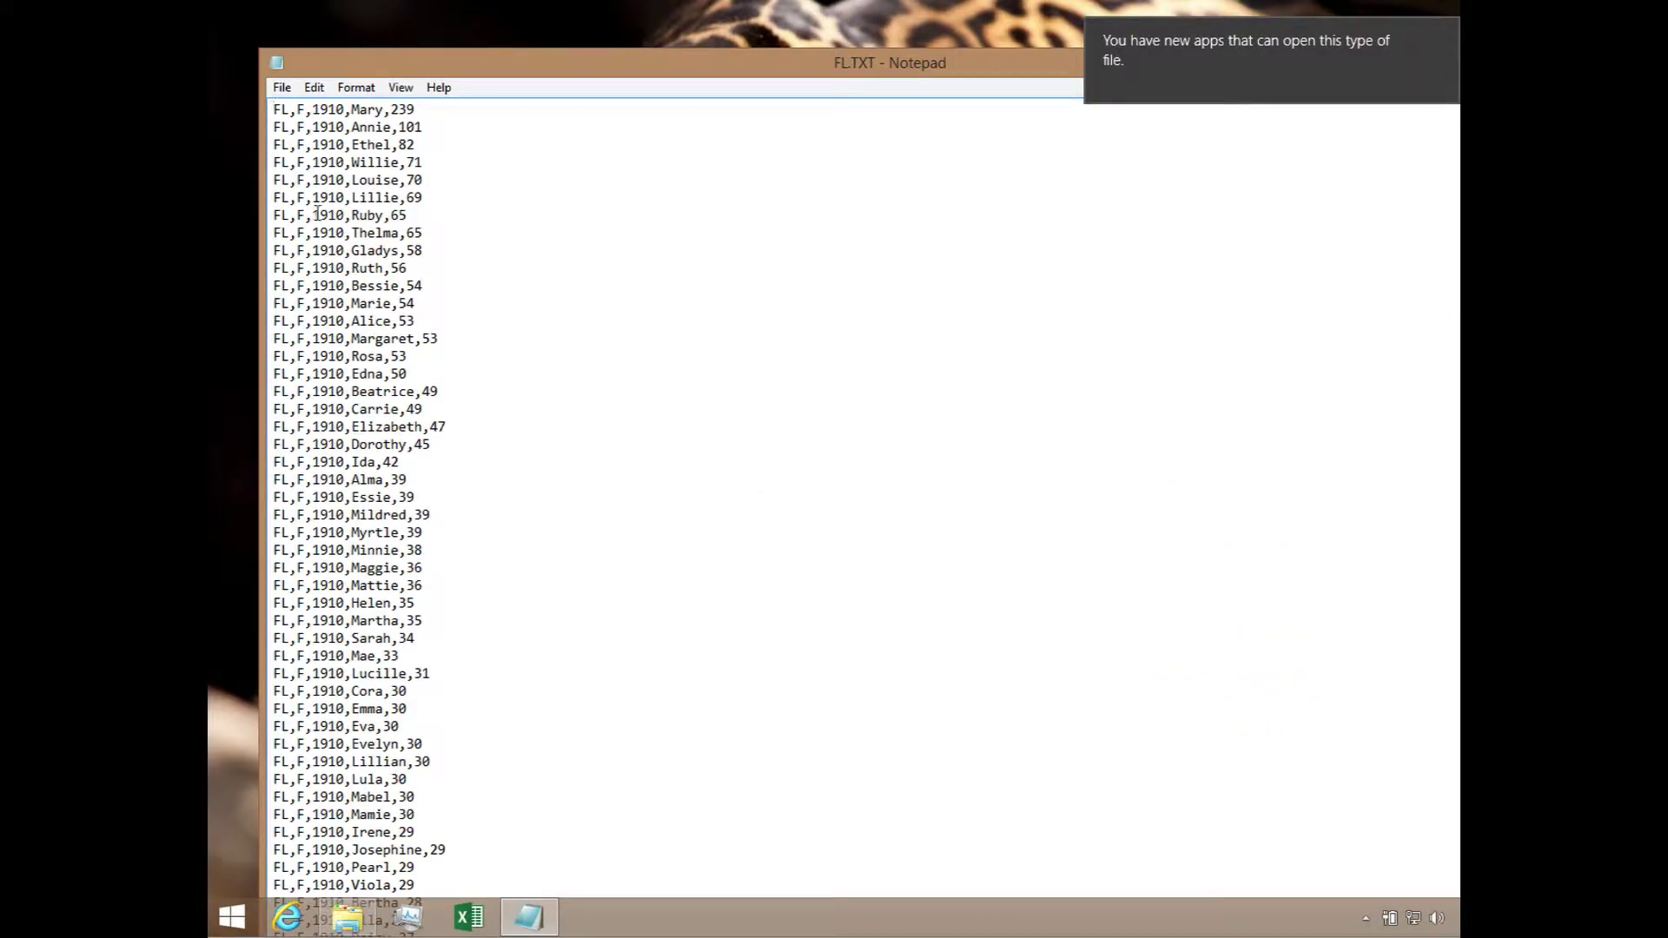
scroll(350, 707, down, 20)
scroll(349, 708, down, 20)
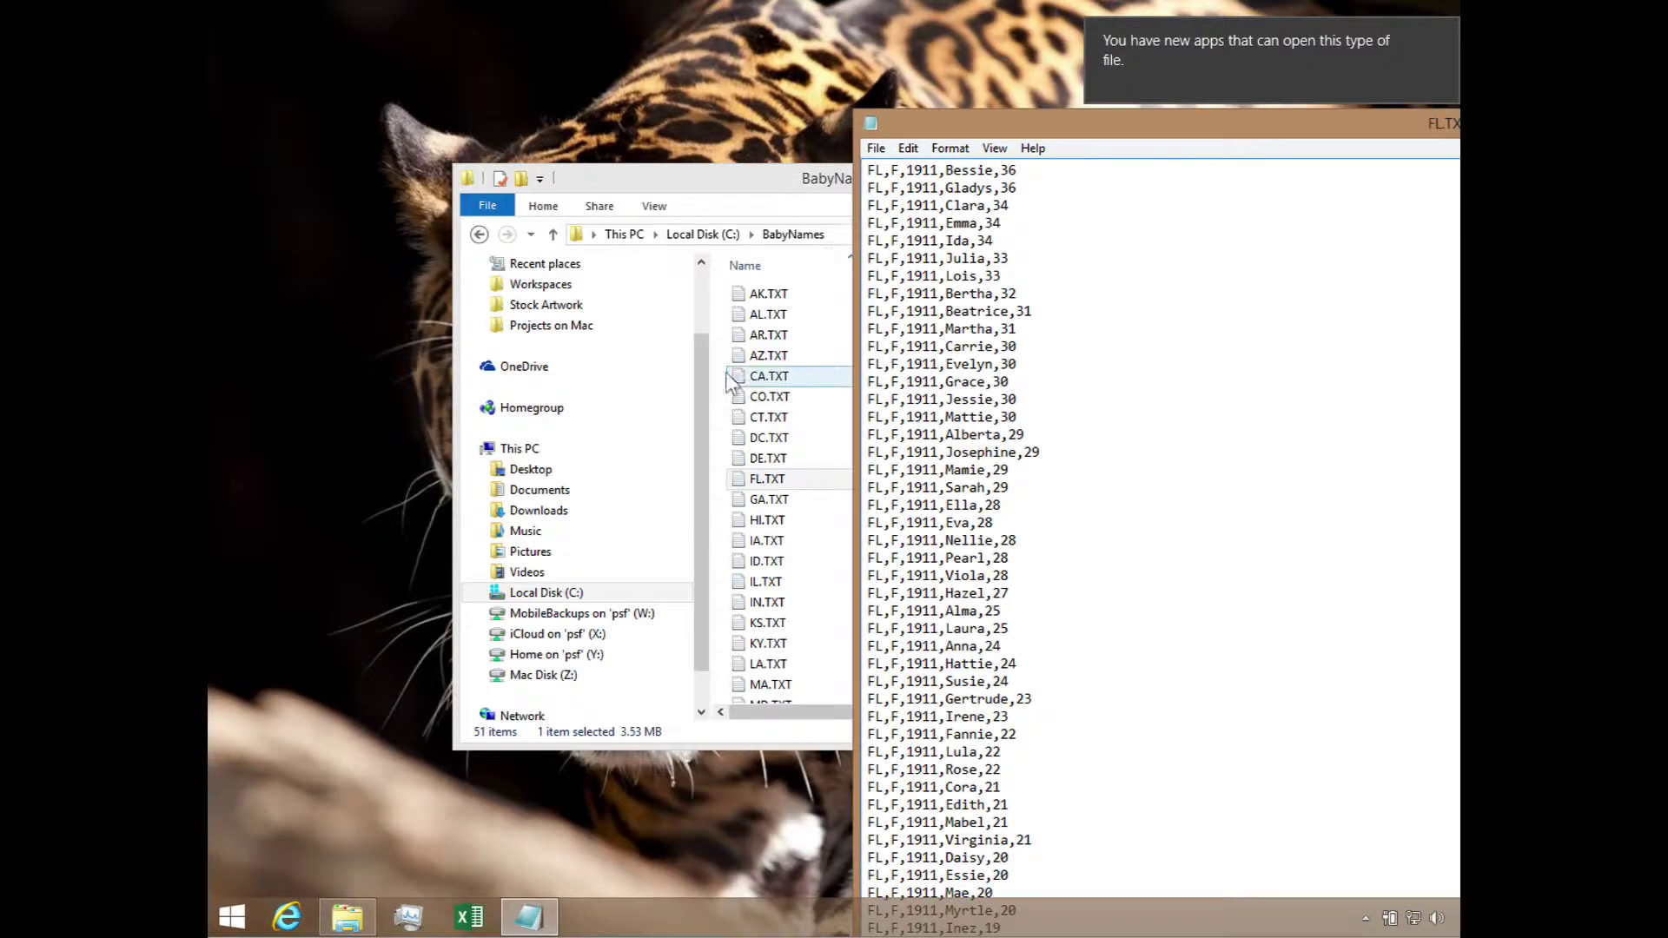
double_click(730, 378)
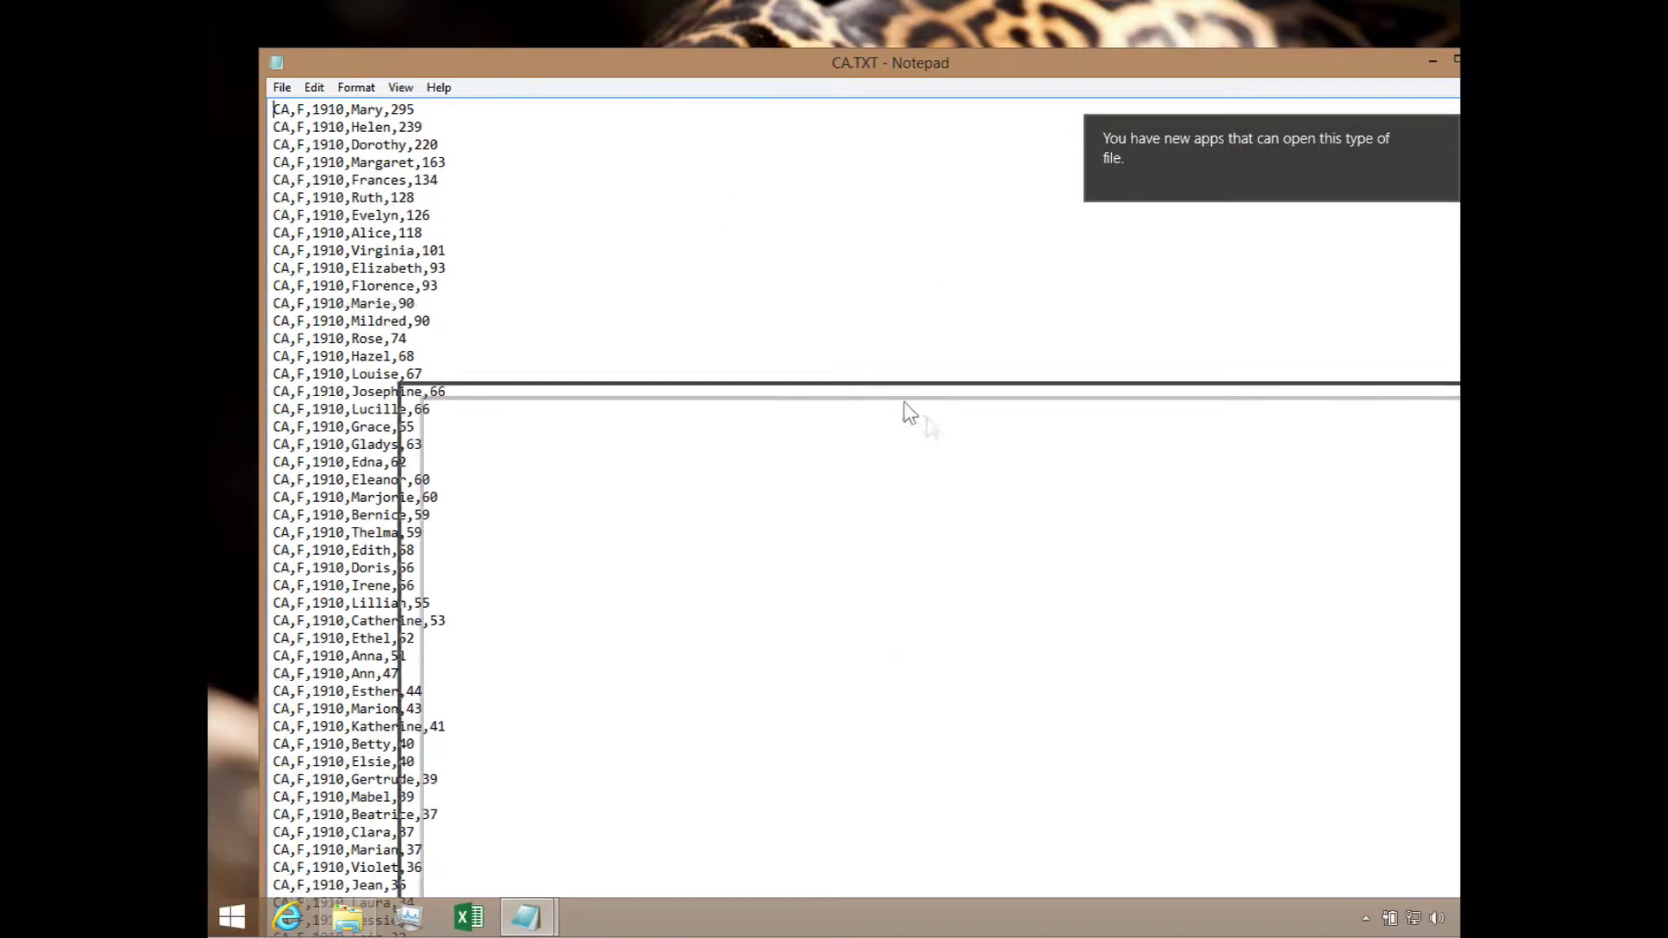
drag(757, 61, 1039, 507)
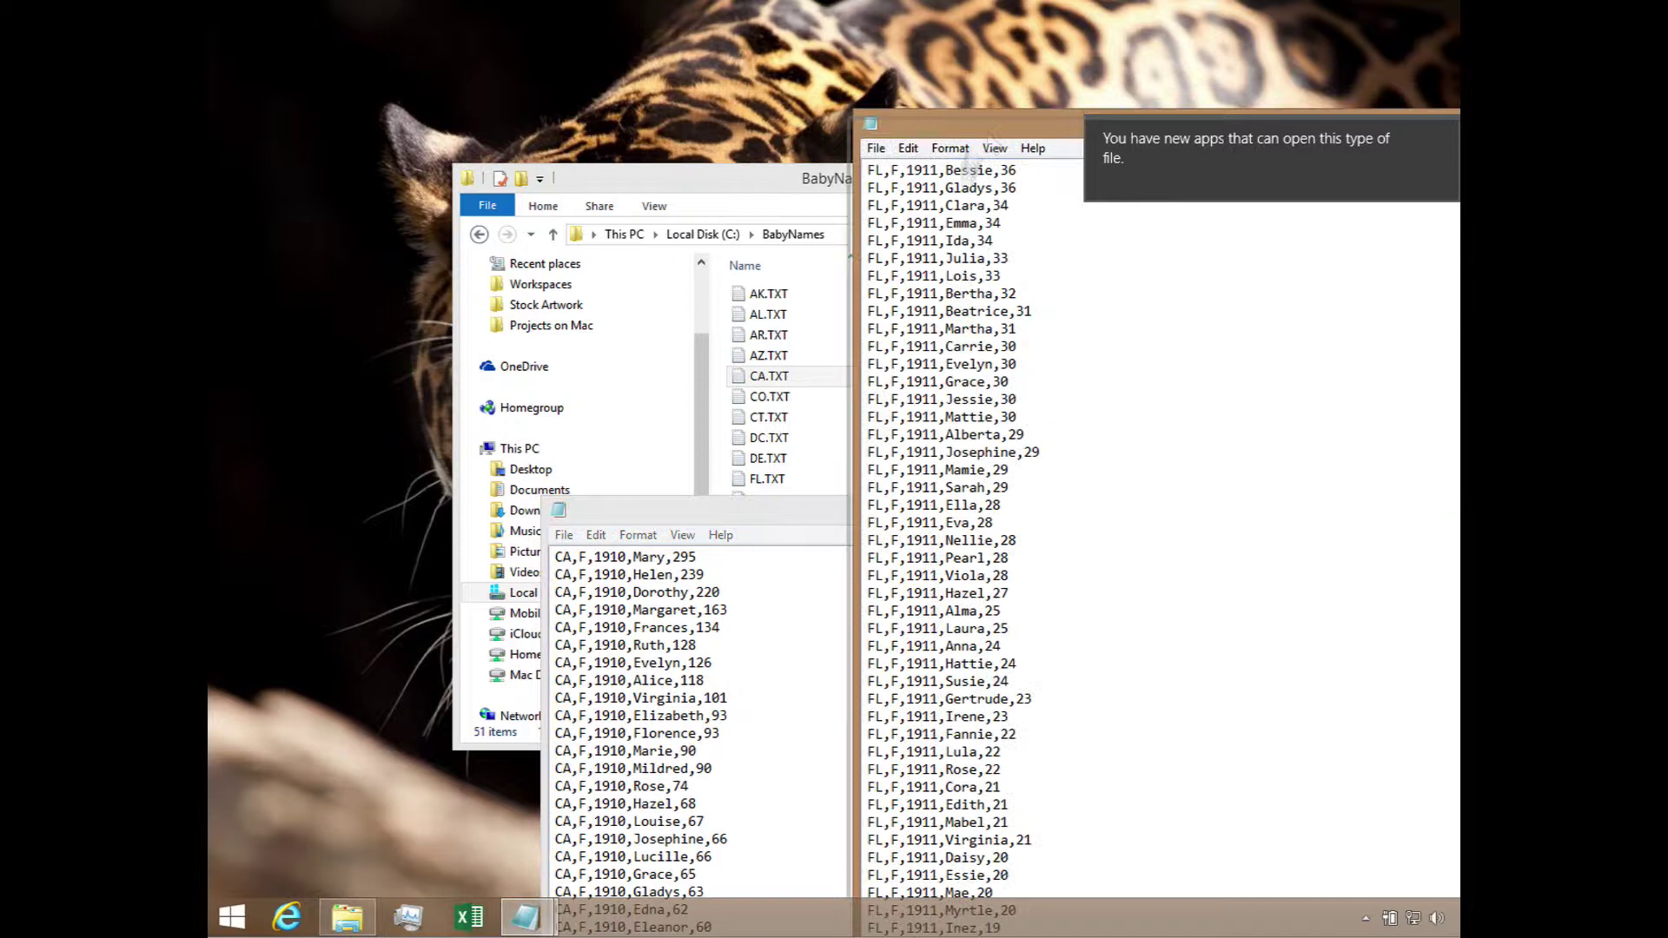
drag(985, 127, 915, 542)
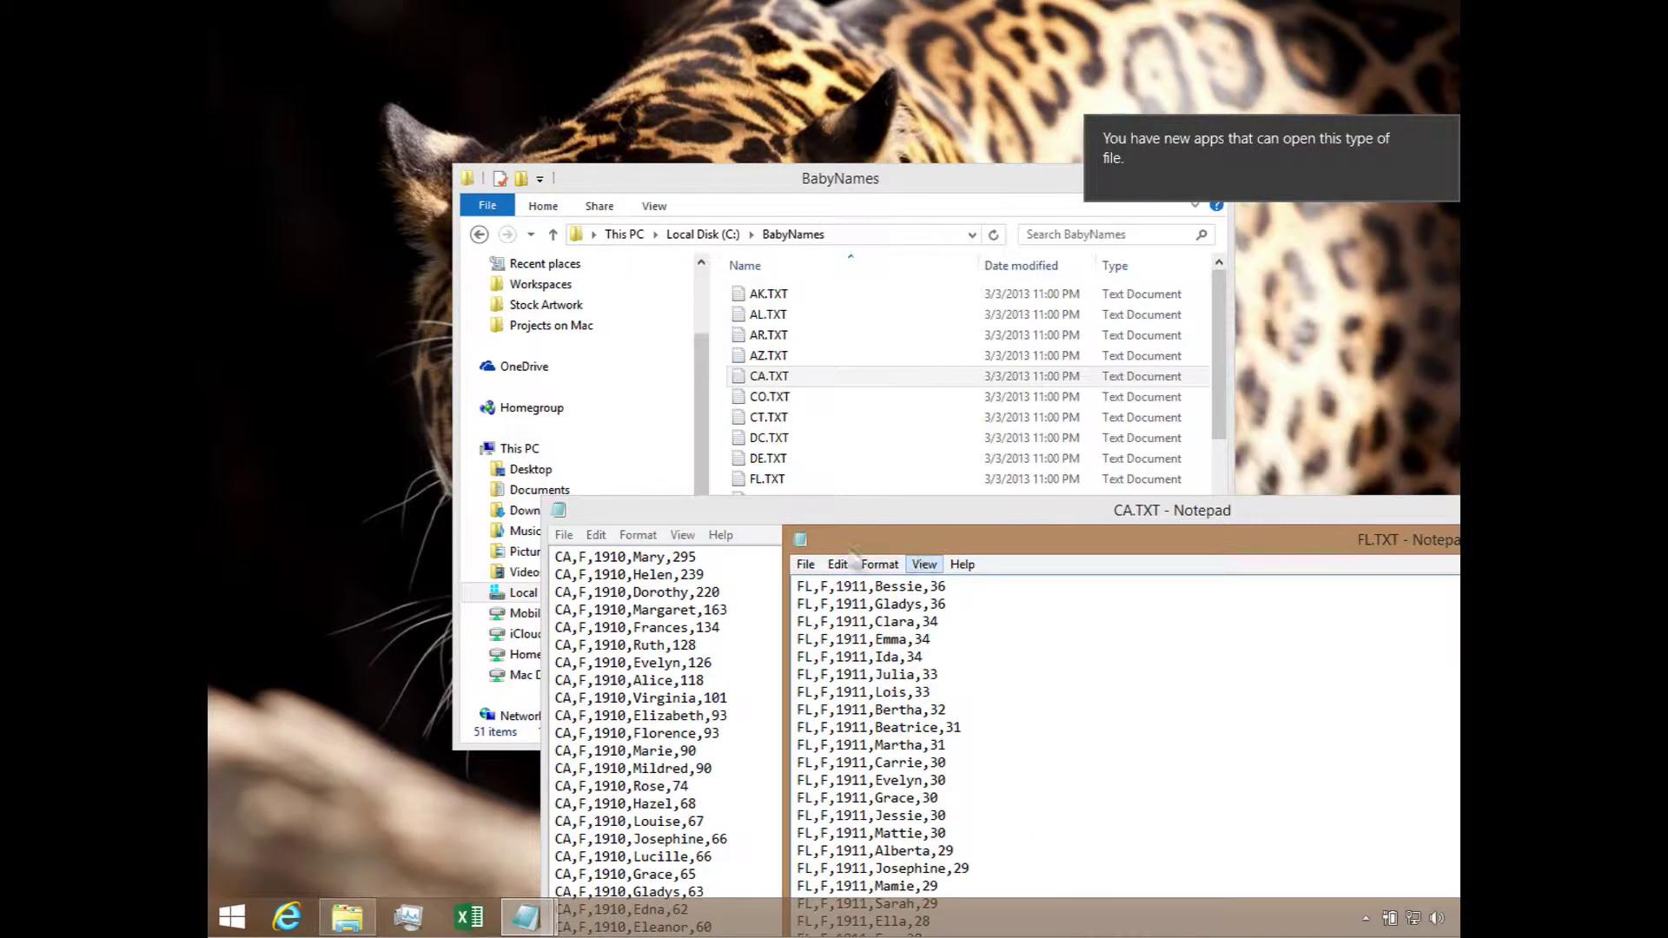
click(769, 491)
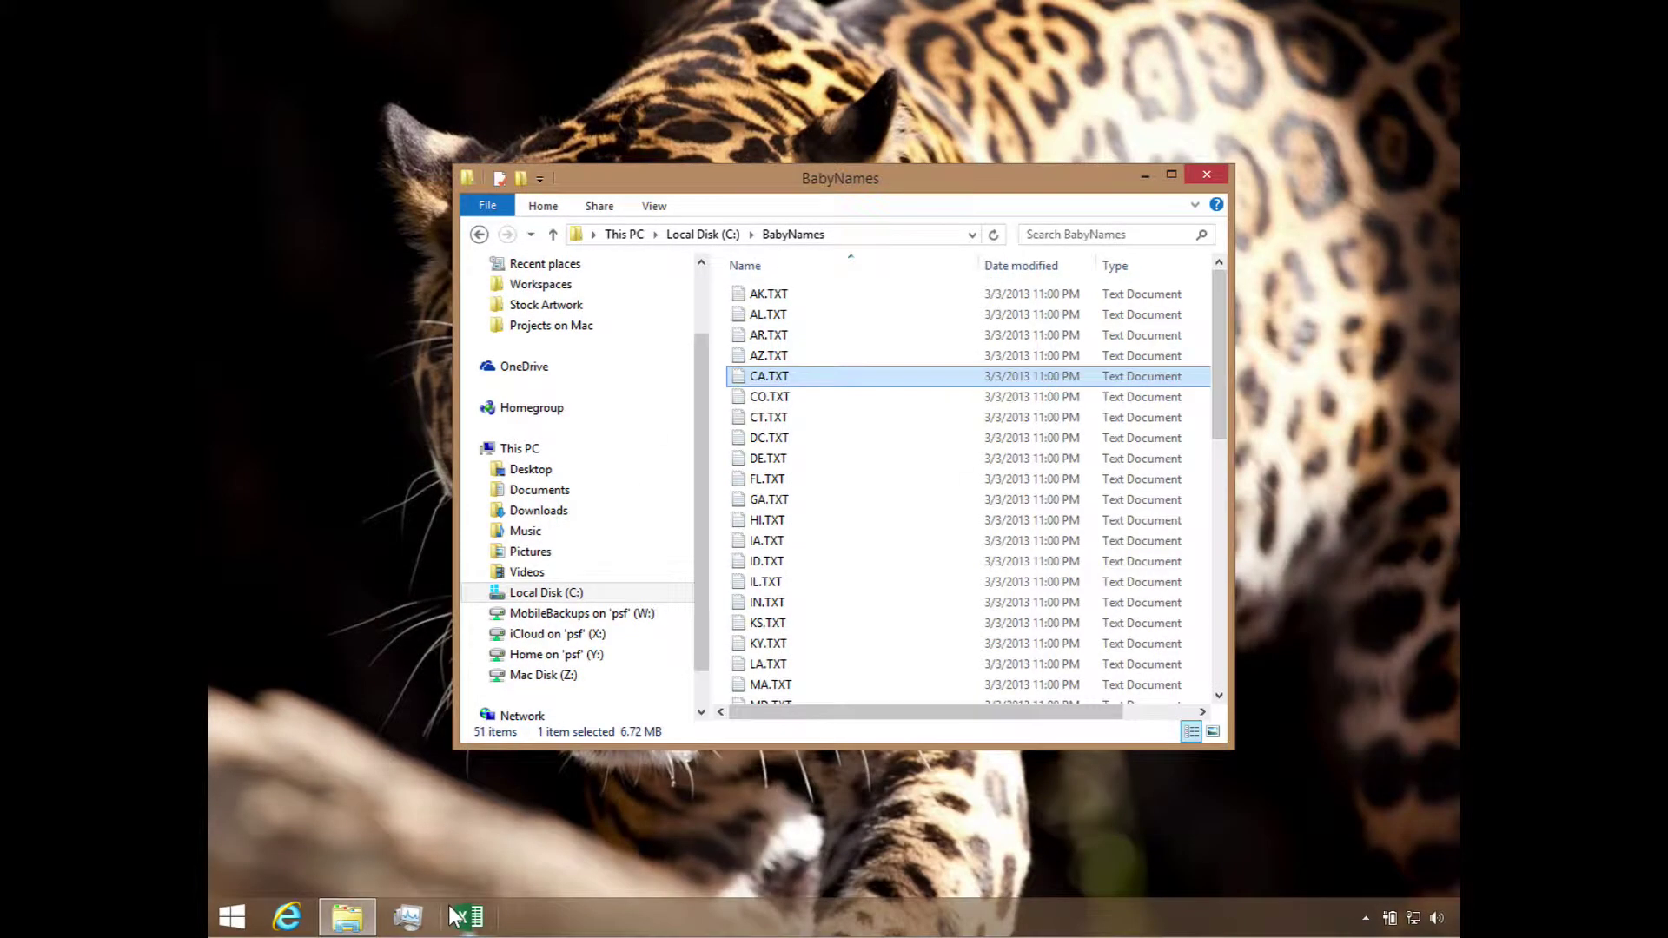
- Start a blank Excel workbook and import BabyNames\AK.TXT with Power Query's From Text
click(453, 912)
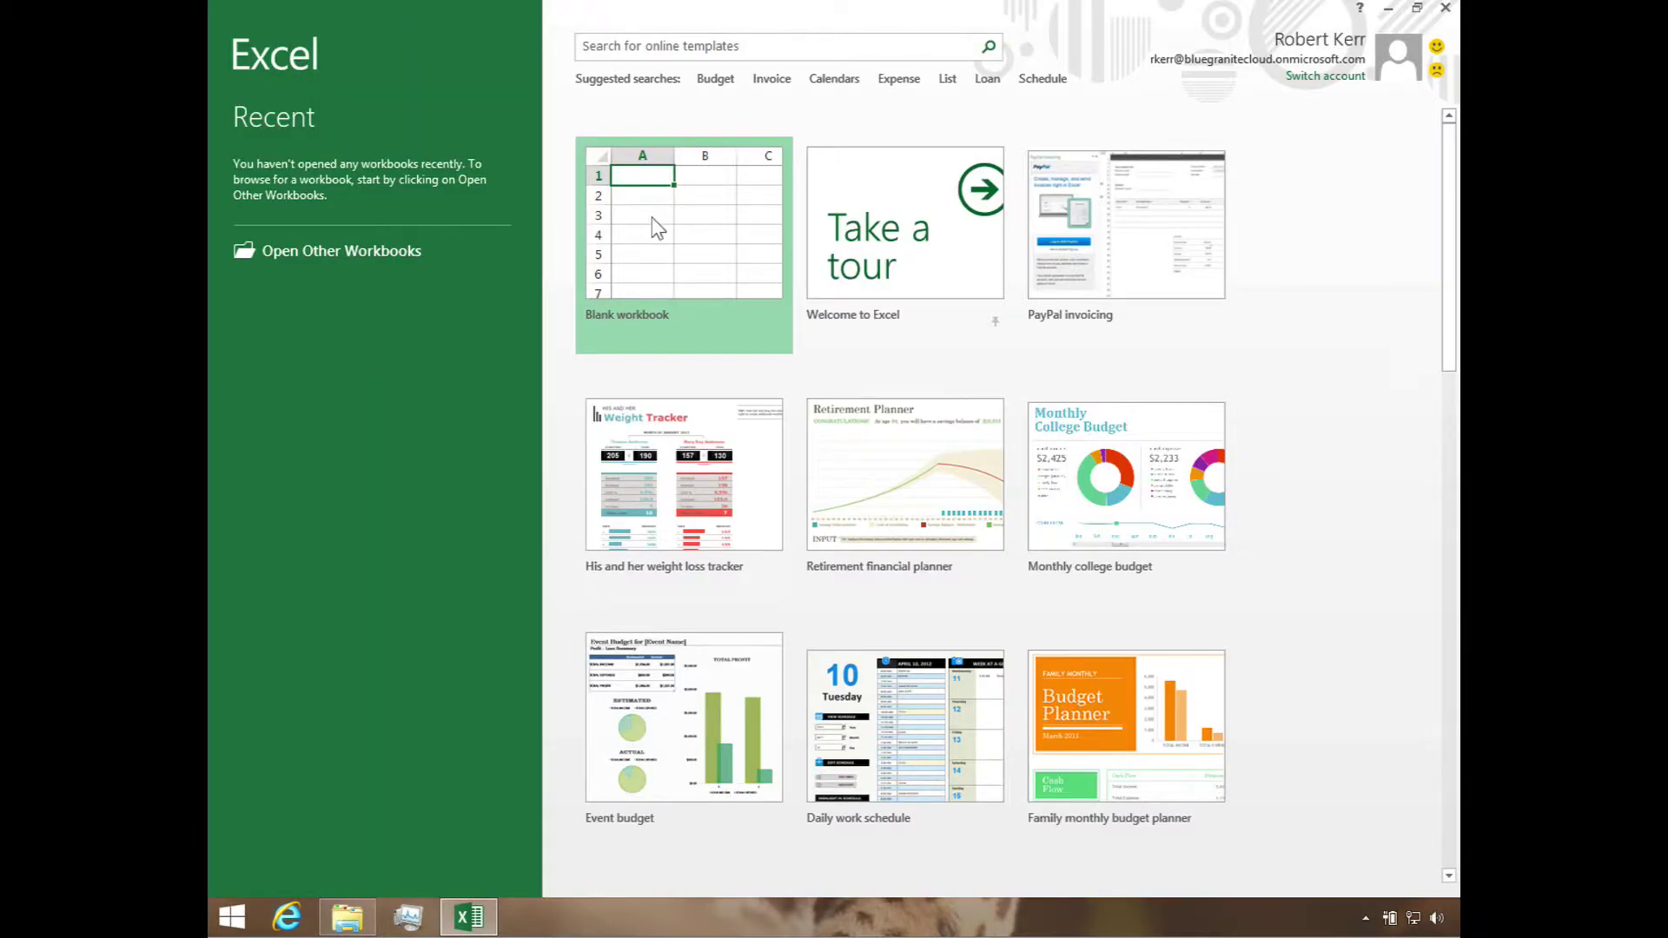
click(652, 218)
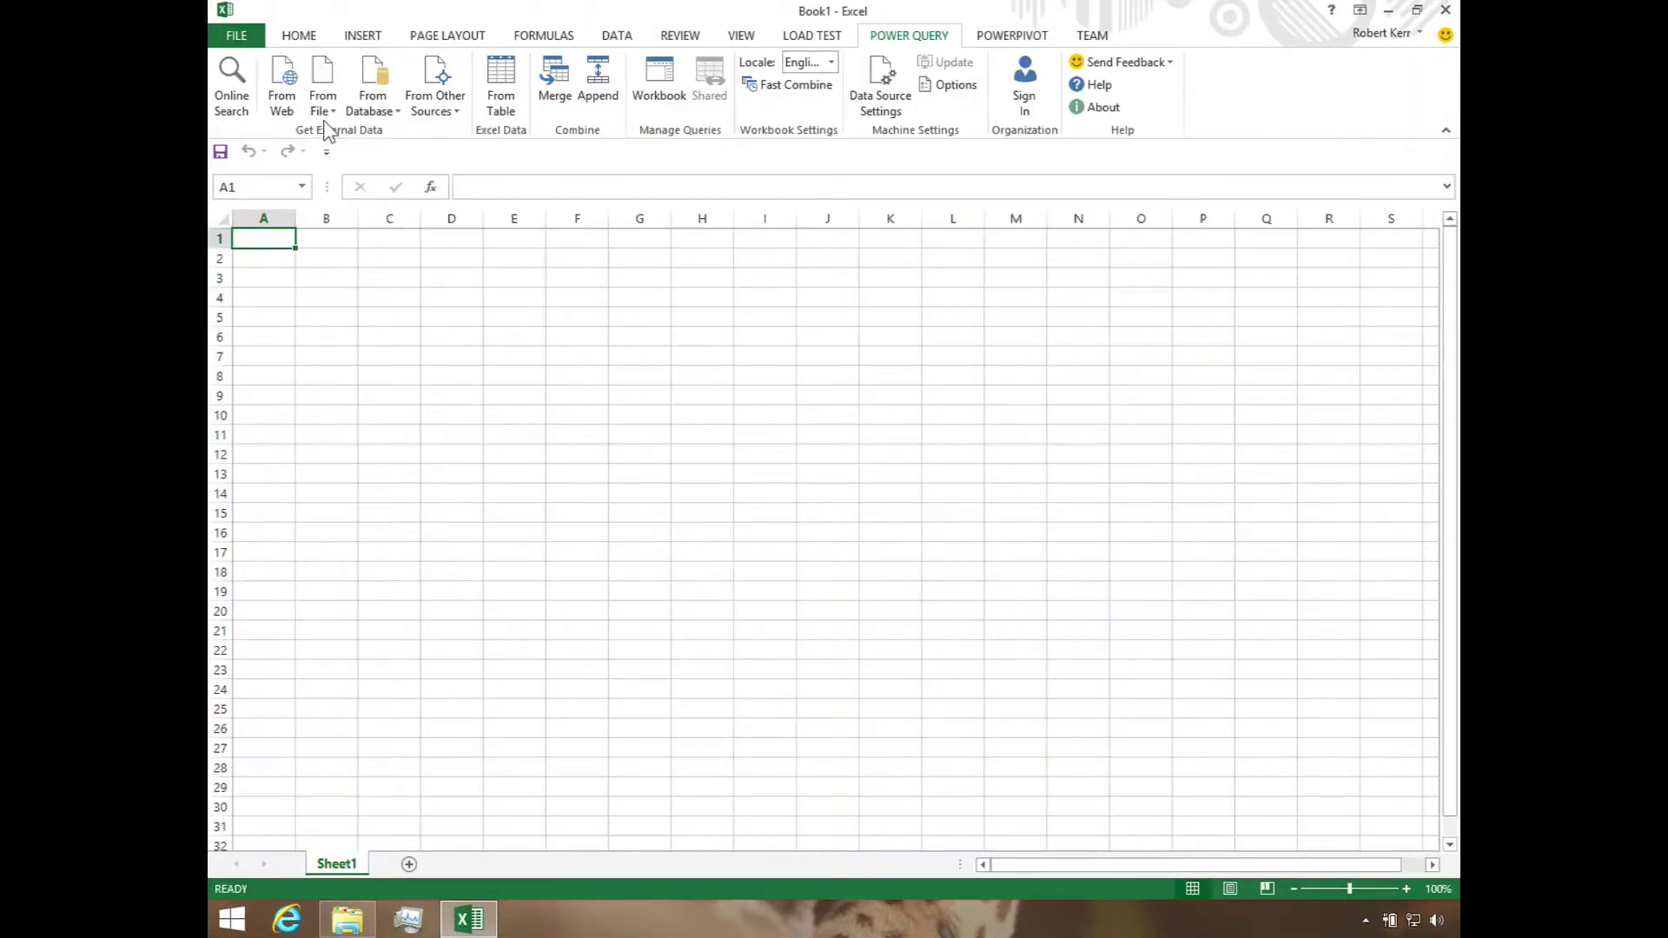
click(321, 102)
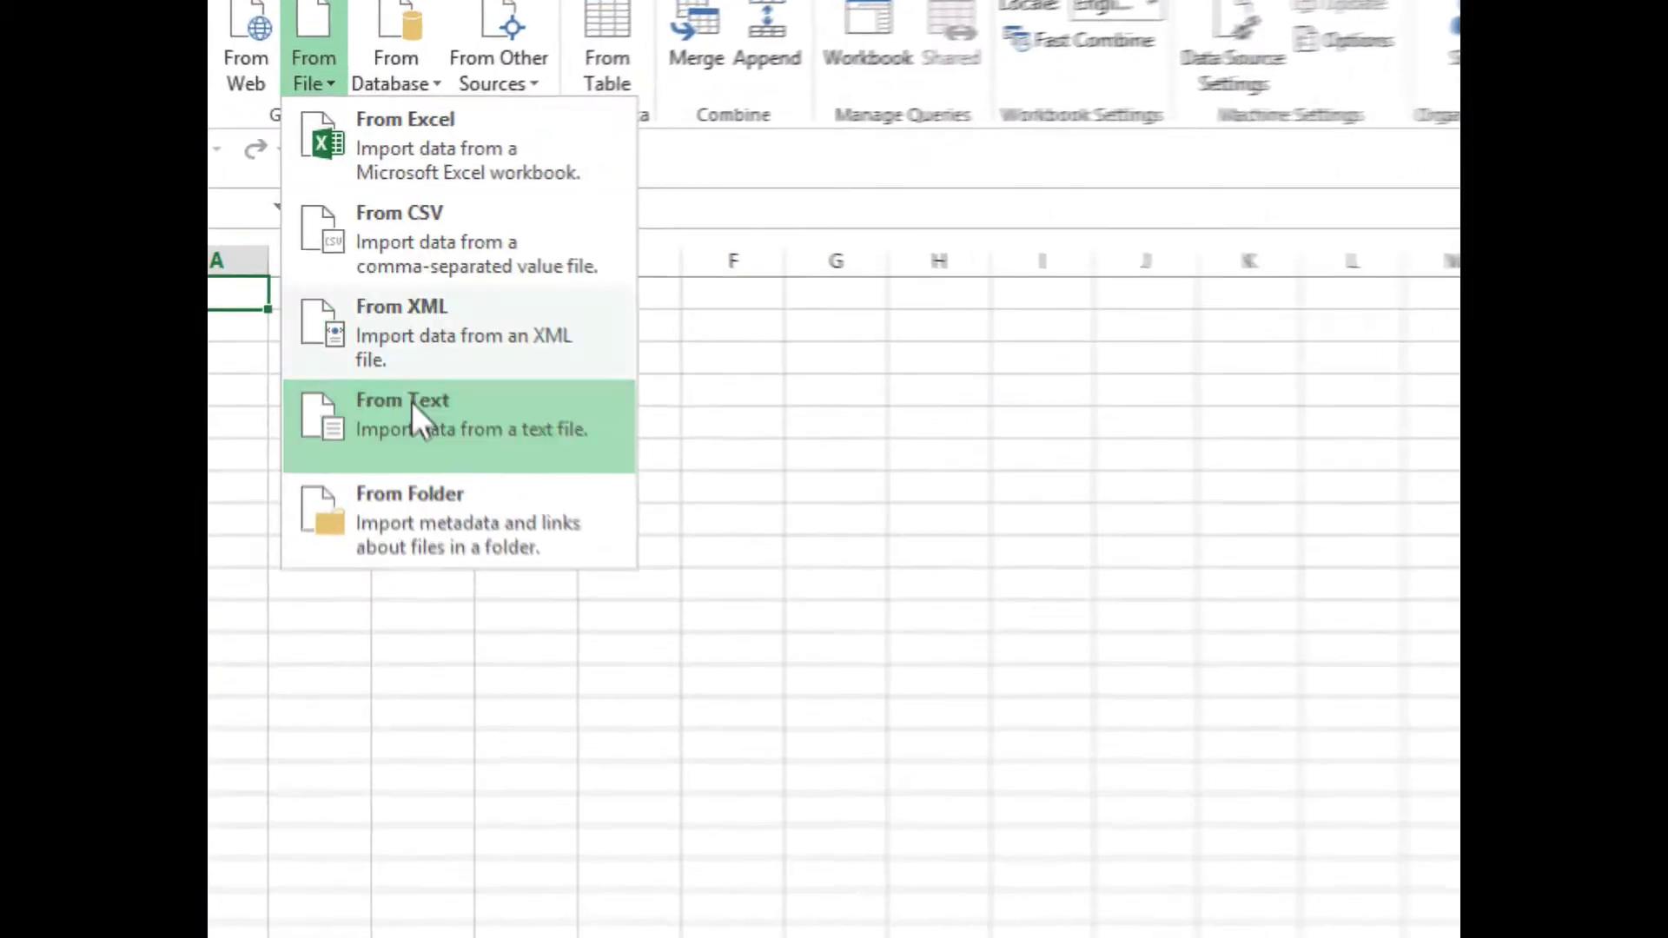
click(415, 415)
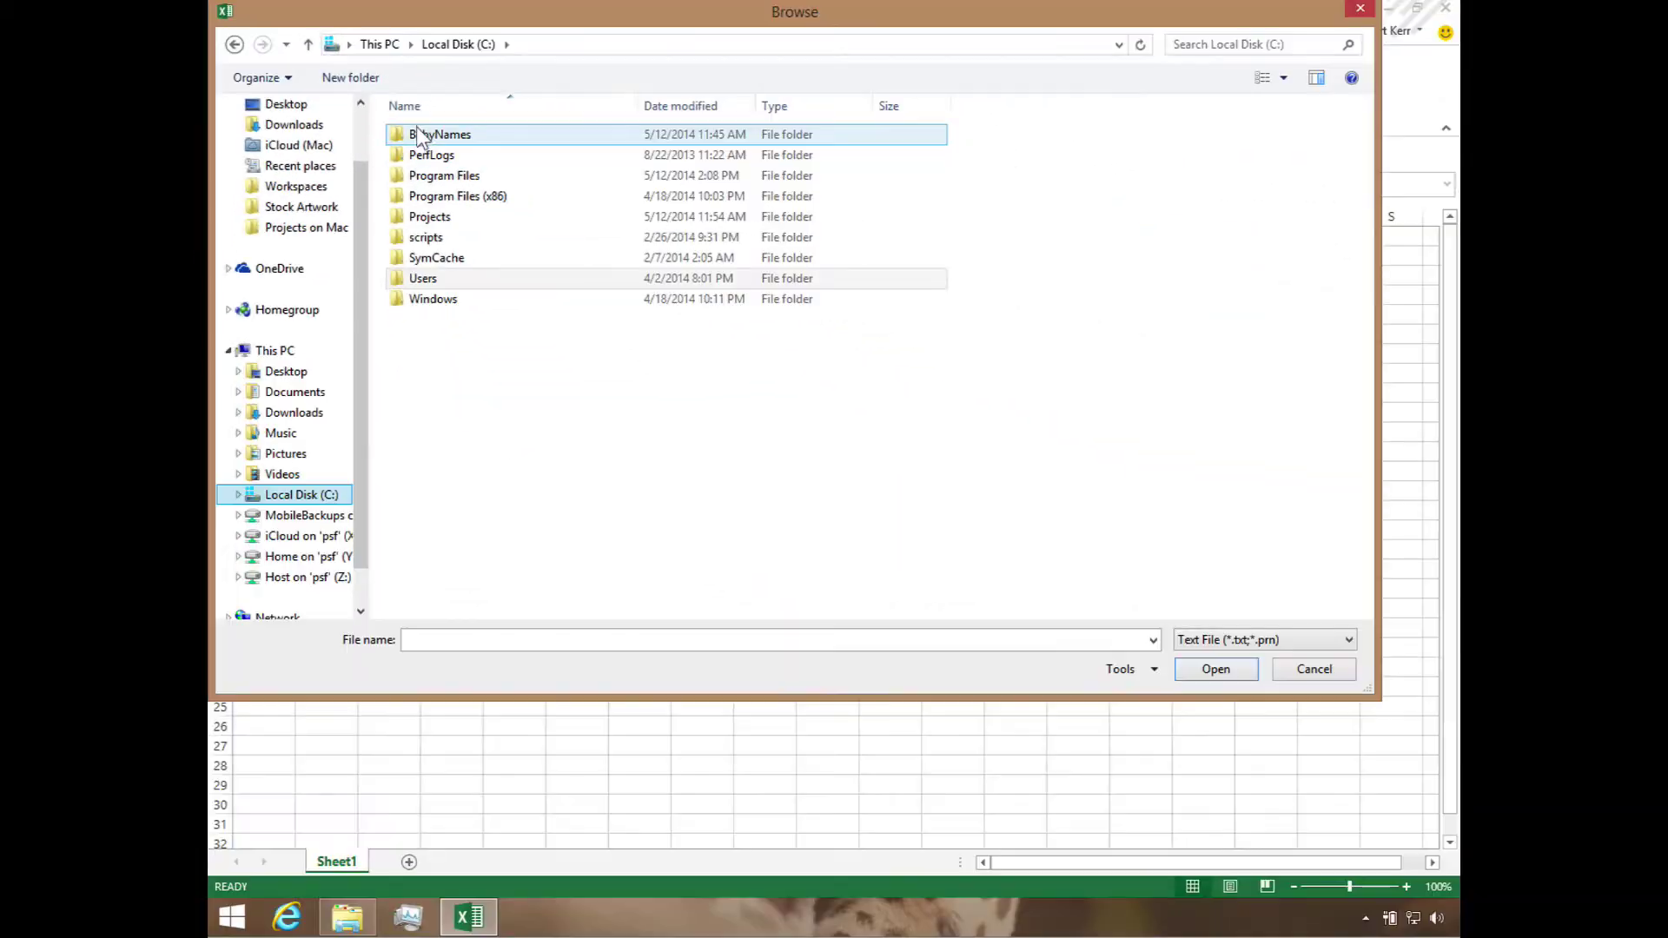
double_click(421, 142)
double_click(417, 136)
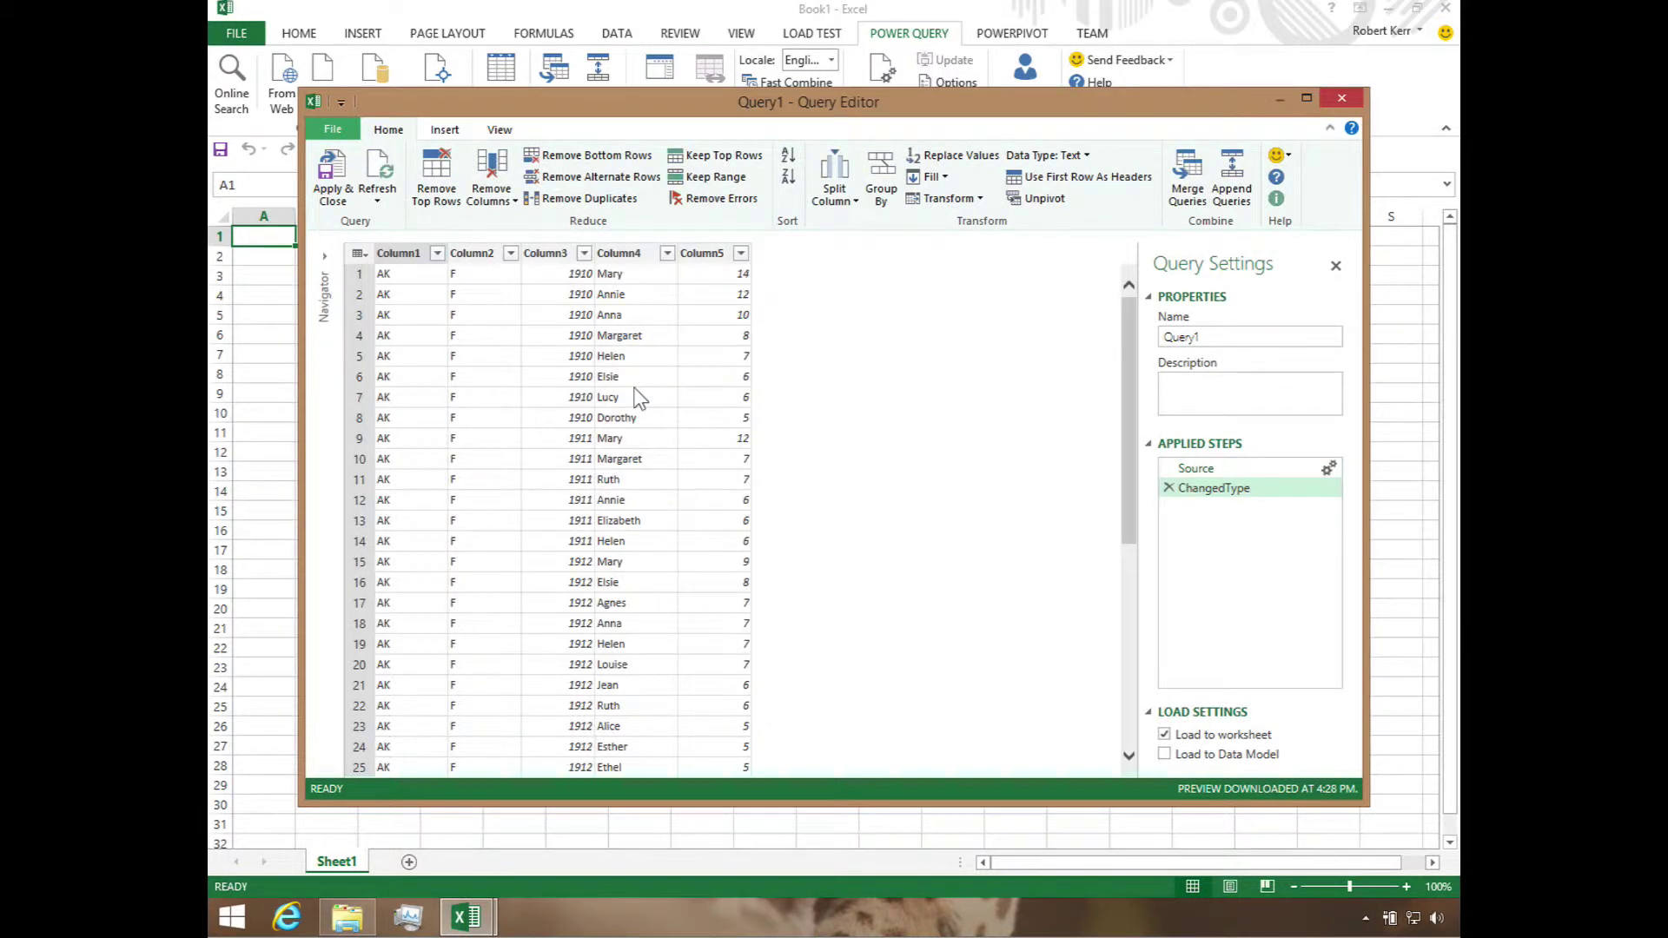
- Preview AK.TXT's five-column name data, then exit the Query Editor without loading it
click(323, 267)
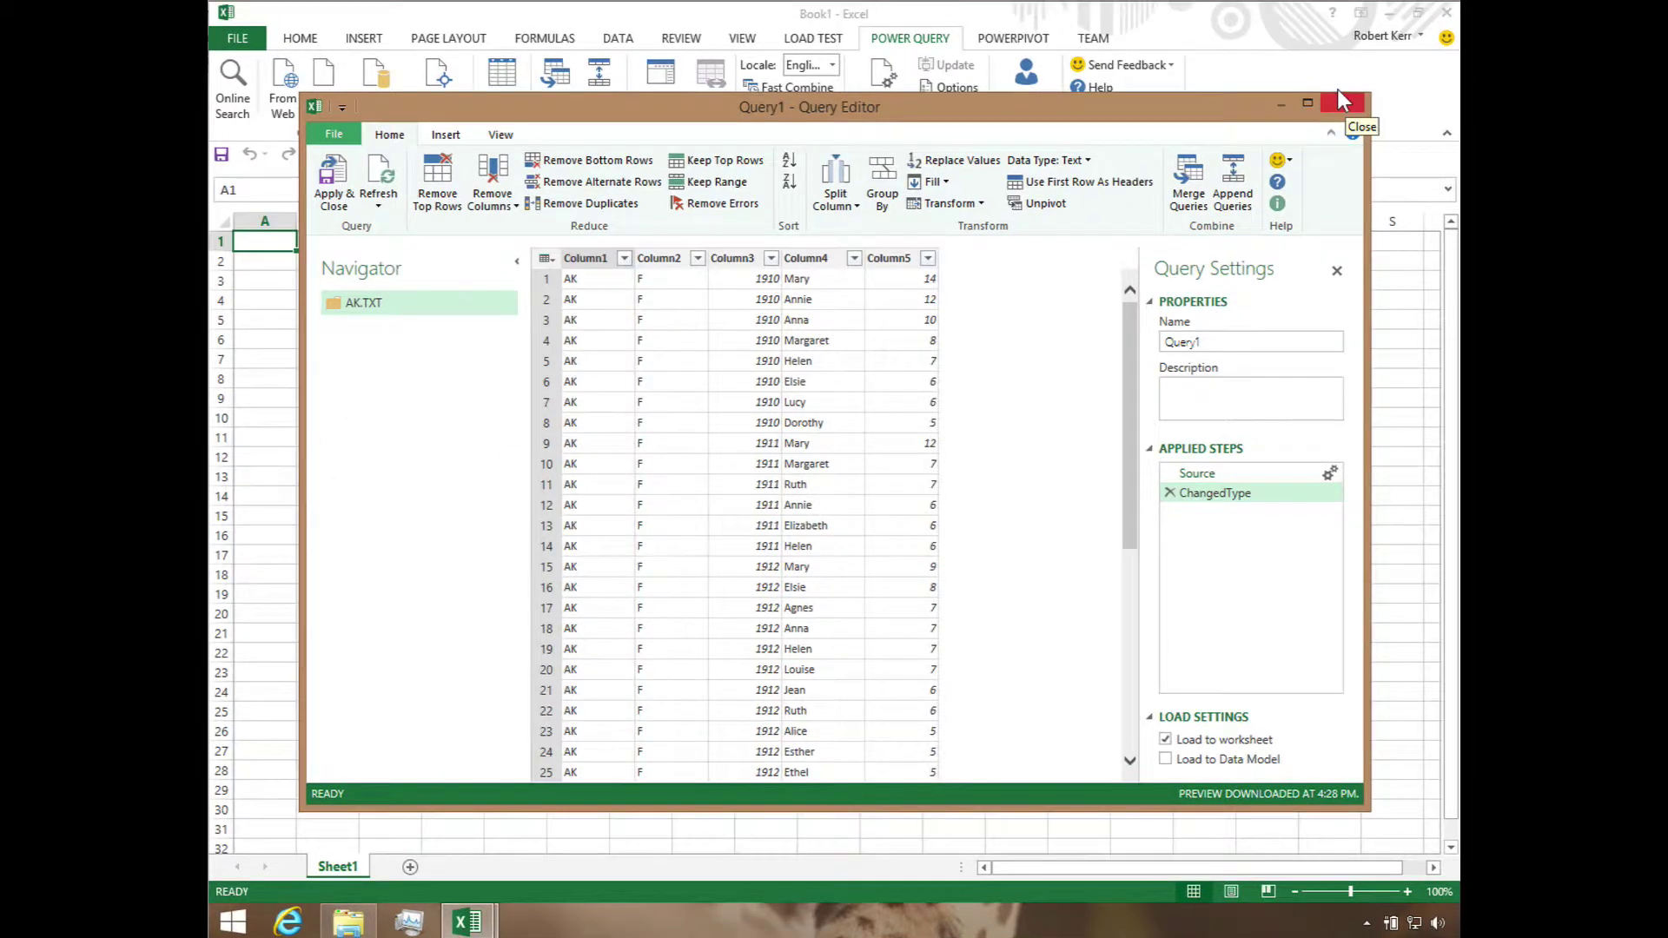
click(1342, 100)
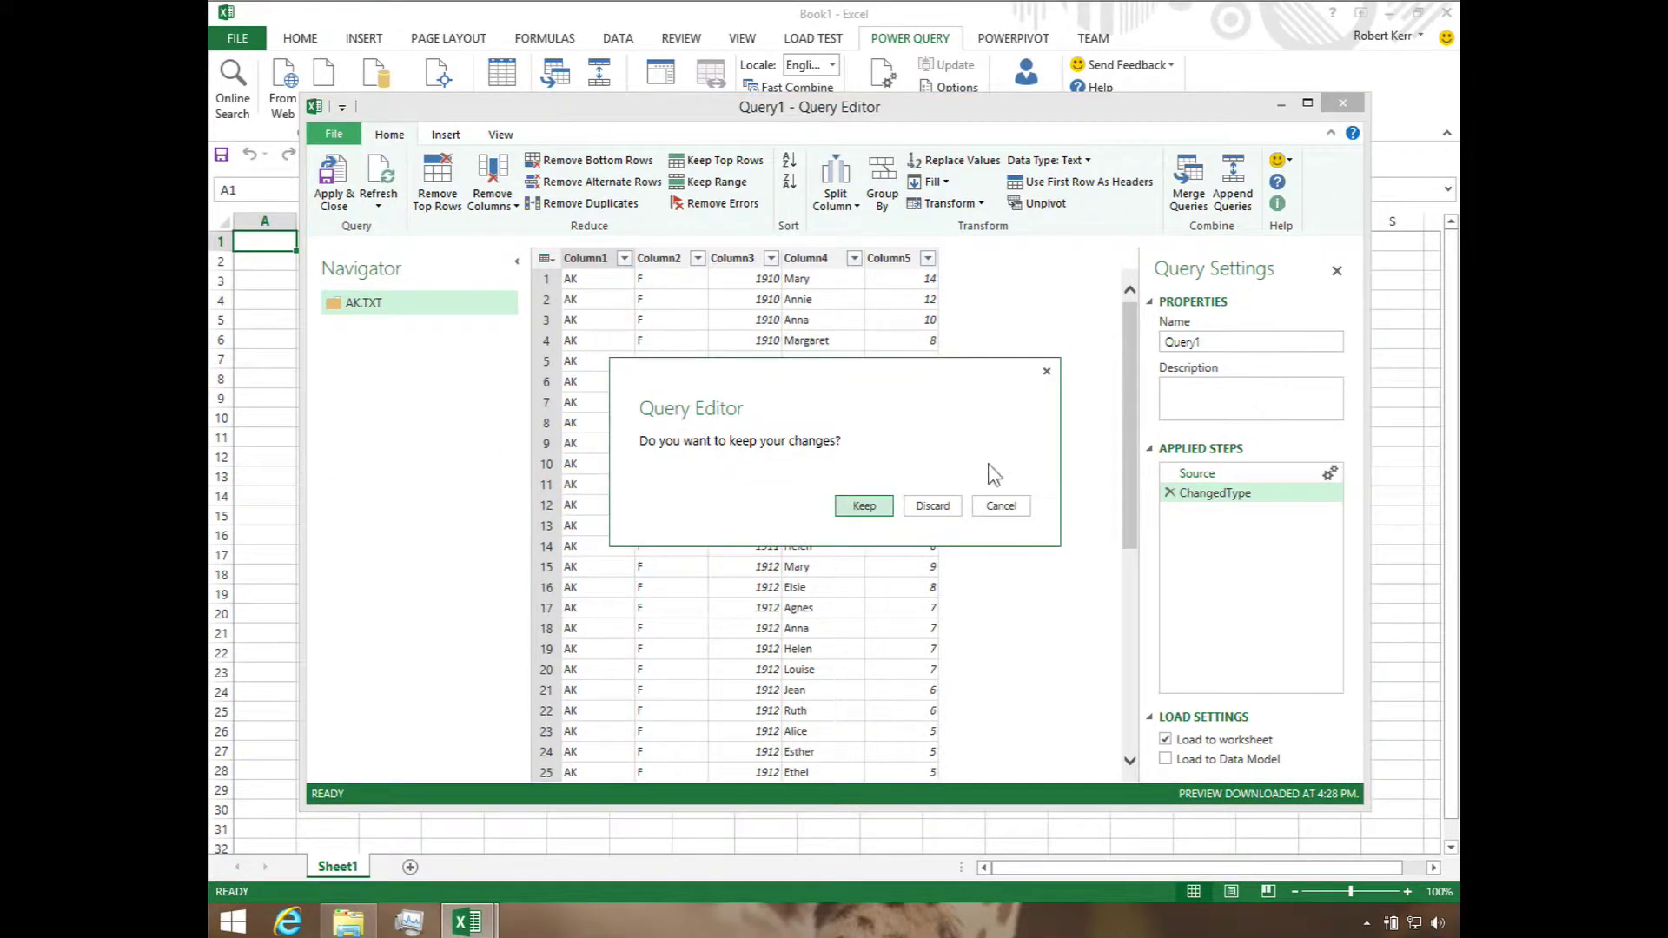
click(940, 501)
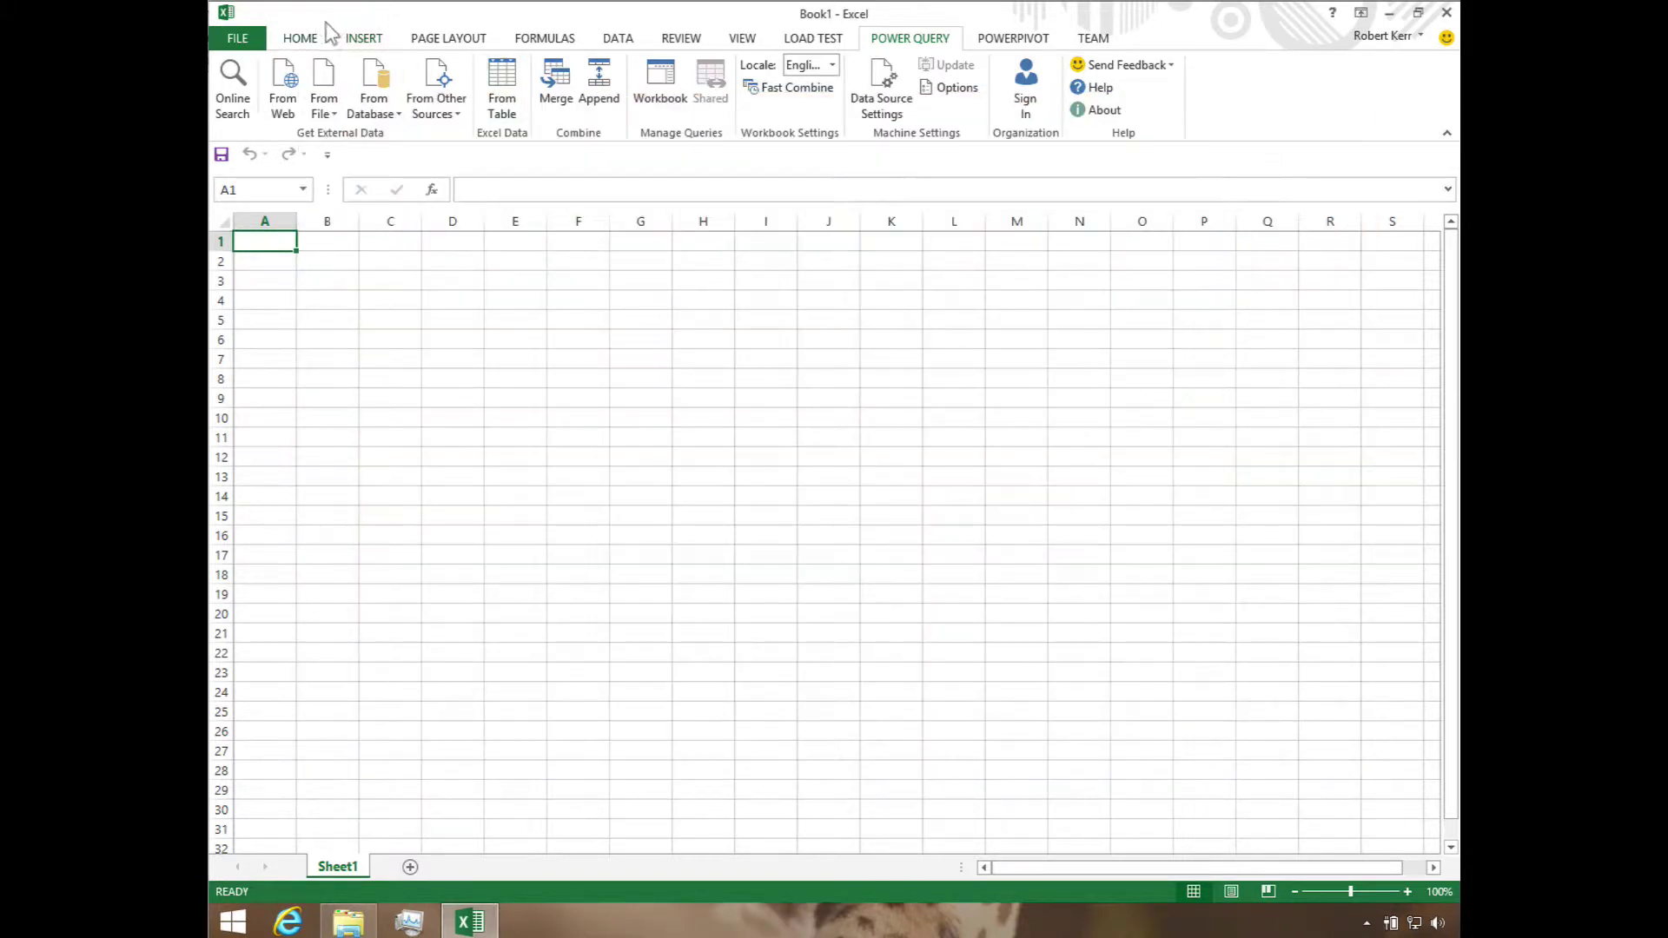
- Build a From Folder query on C:\BabyNames showing every state .TXT file
click(324, 104)
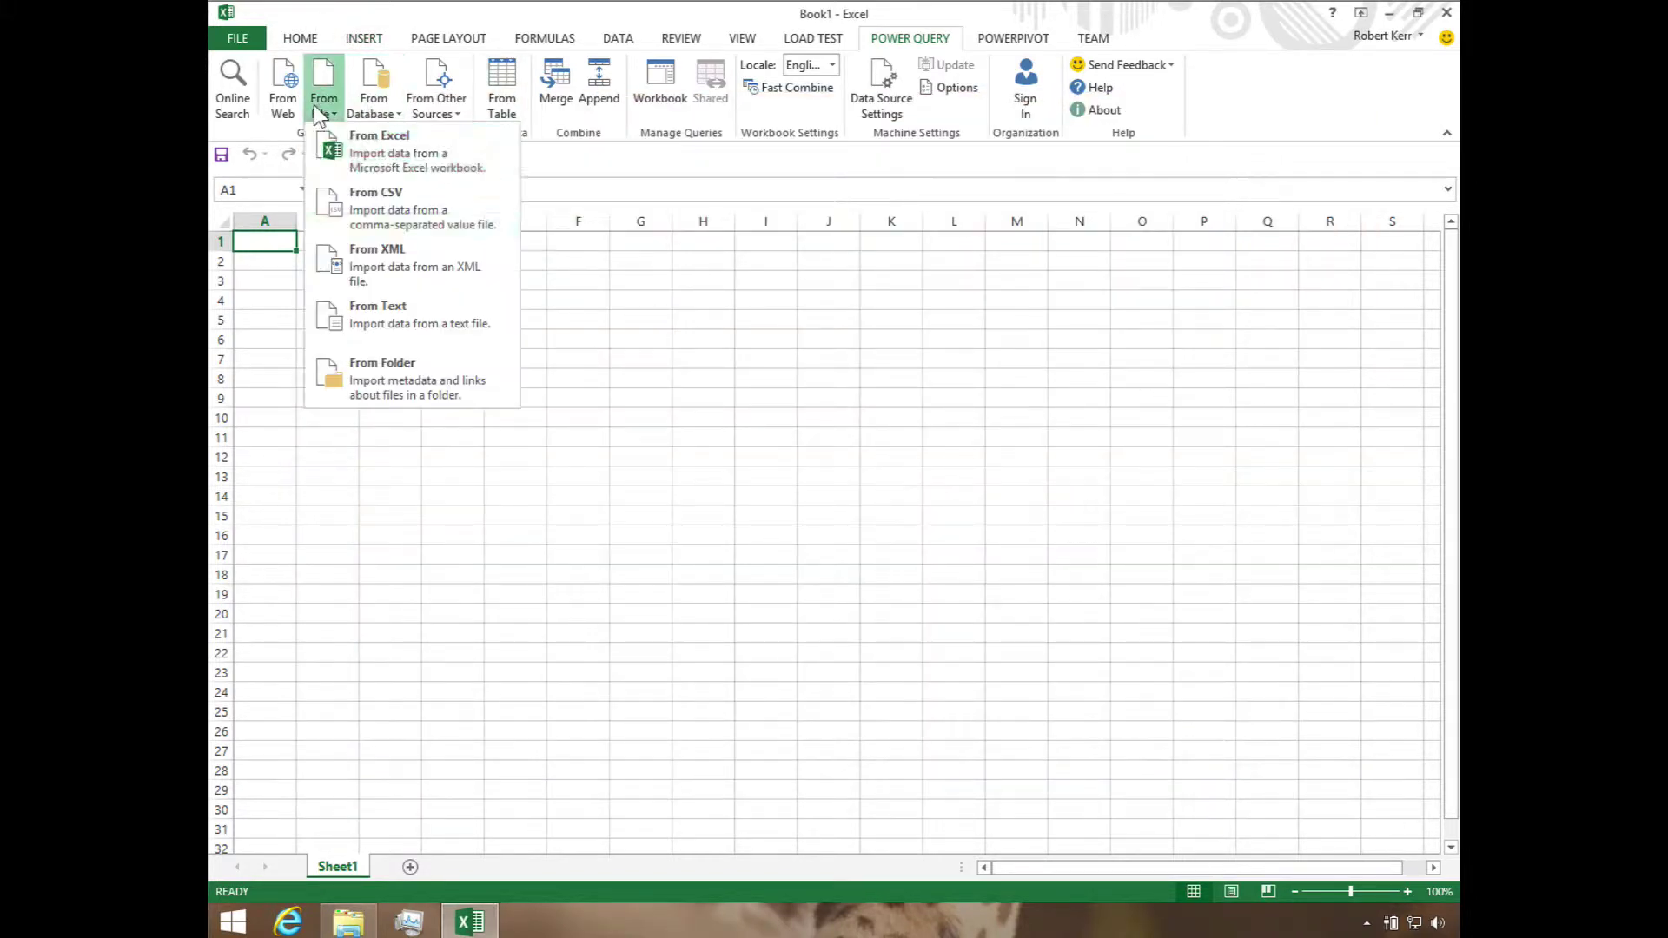
click(350, 375)
click(847, 459)
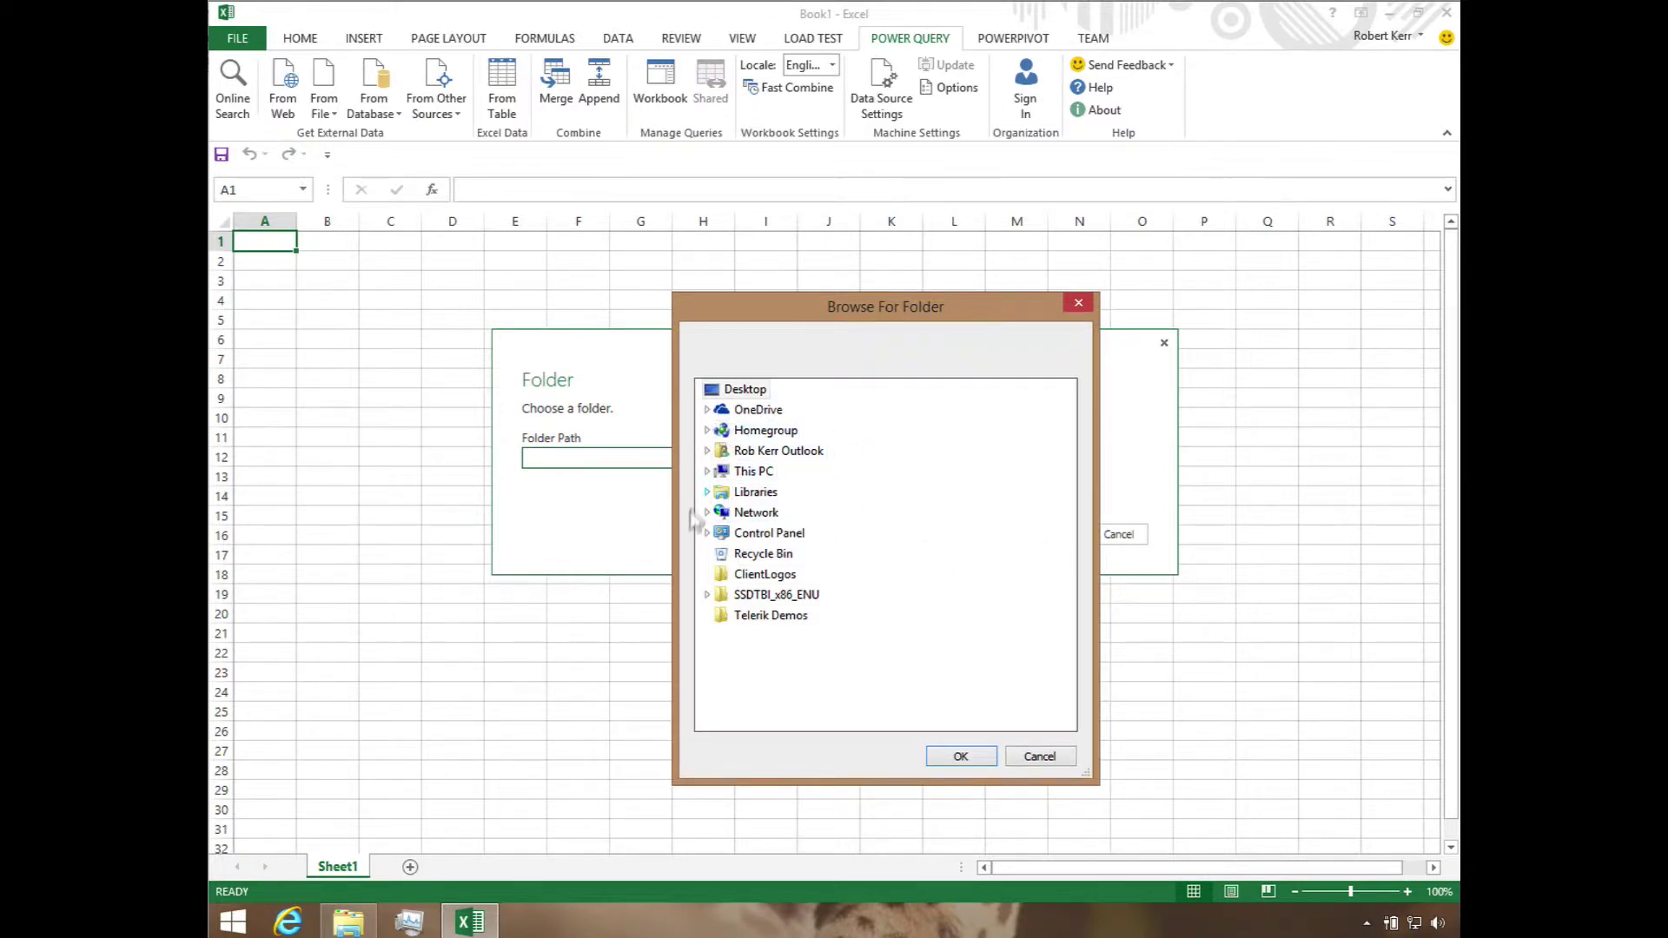
click(706, 471)
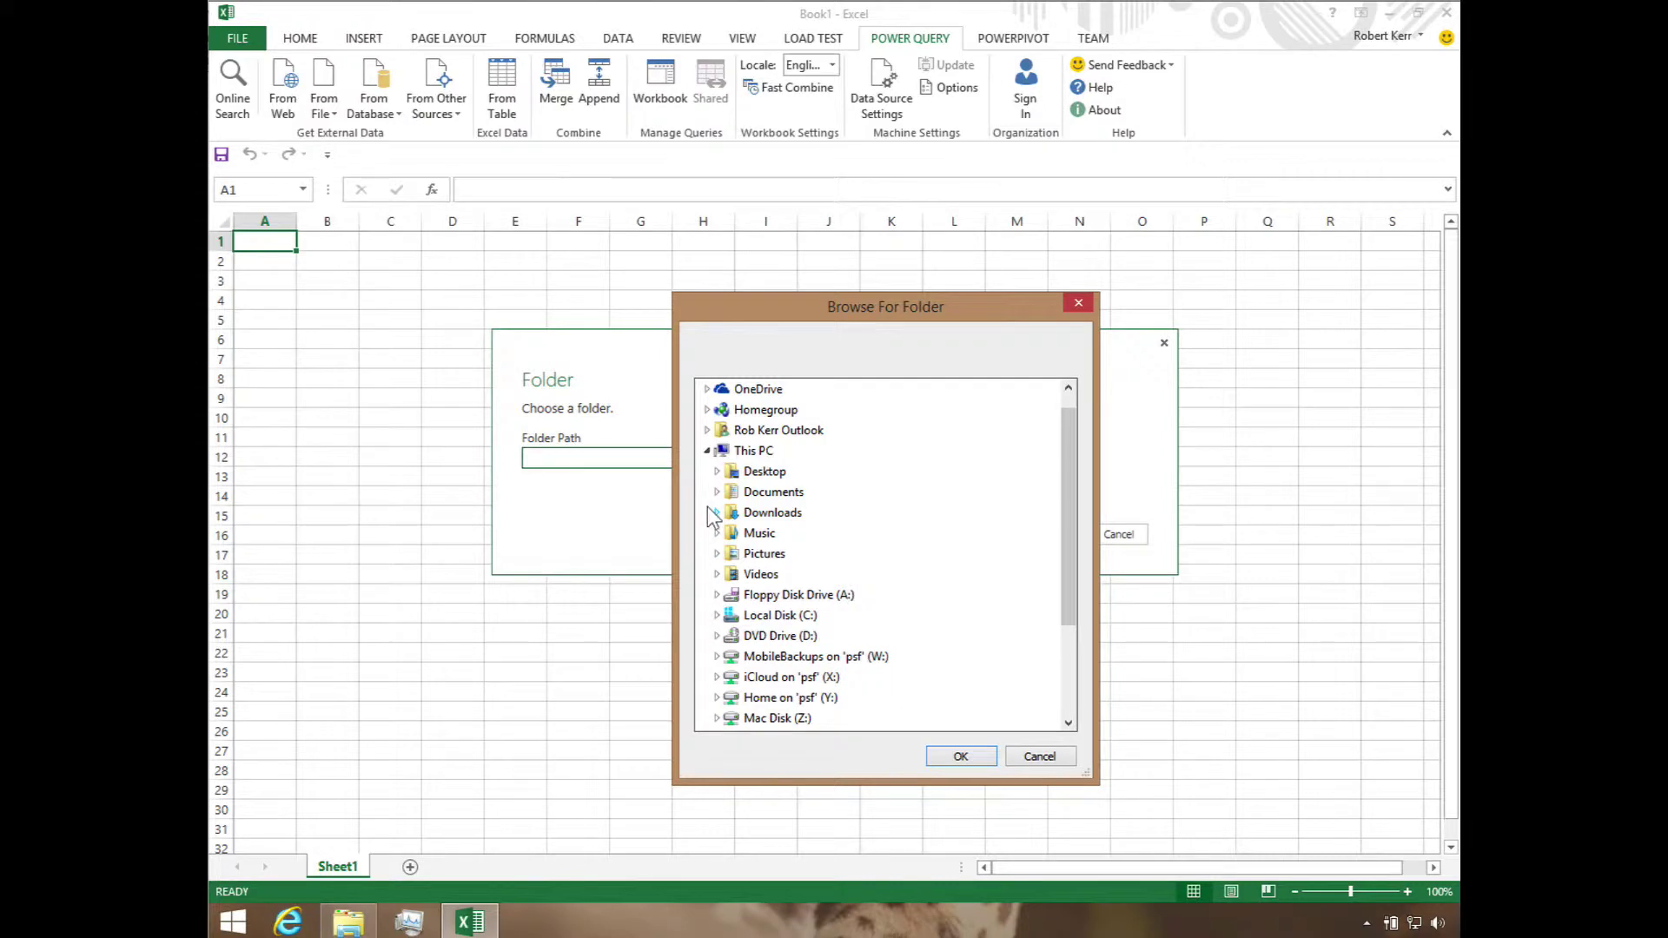
click(716, 616)
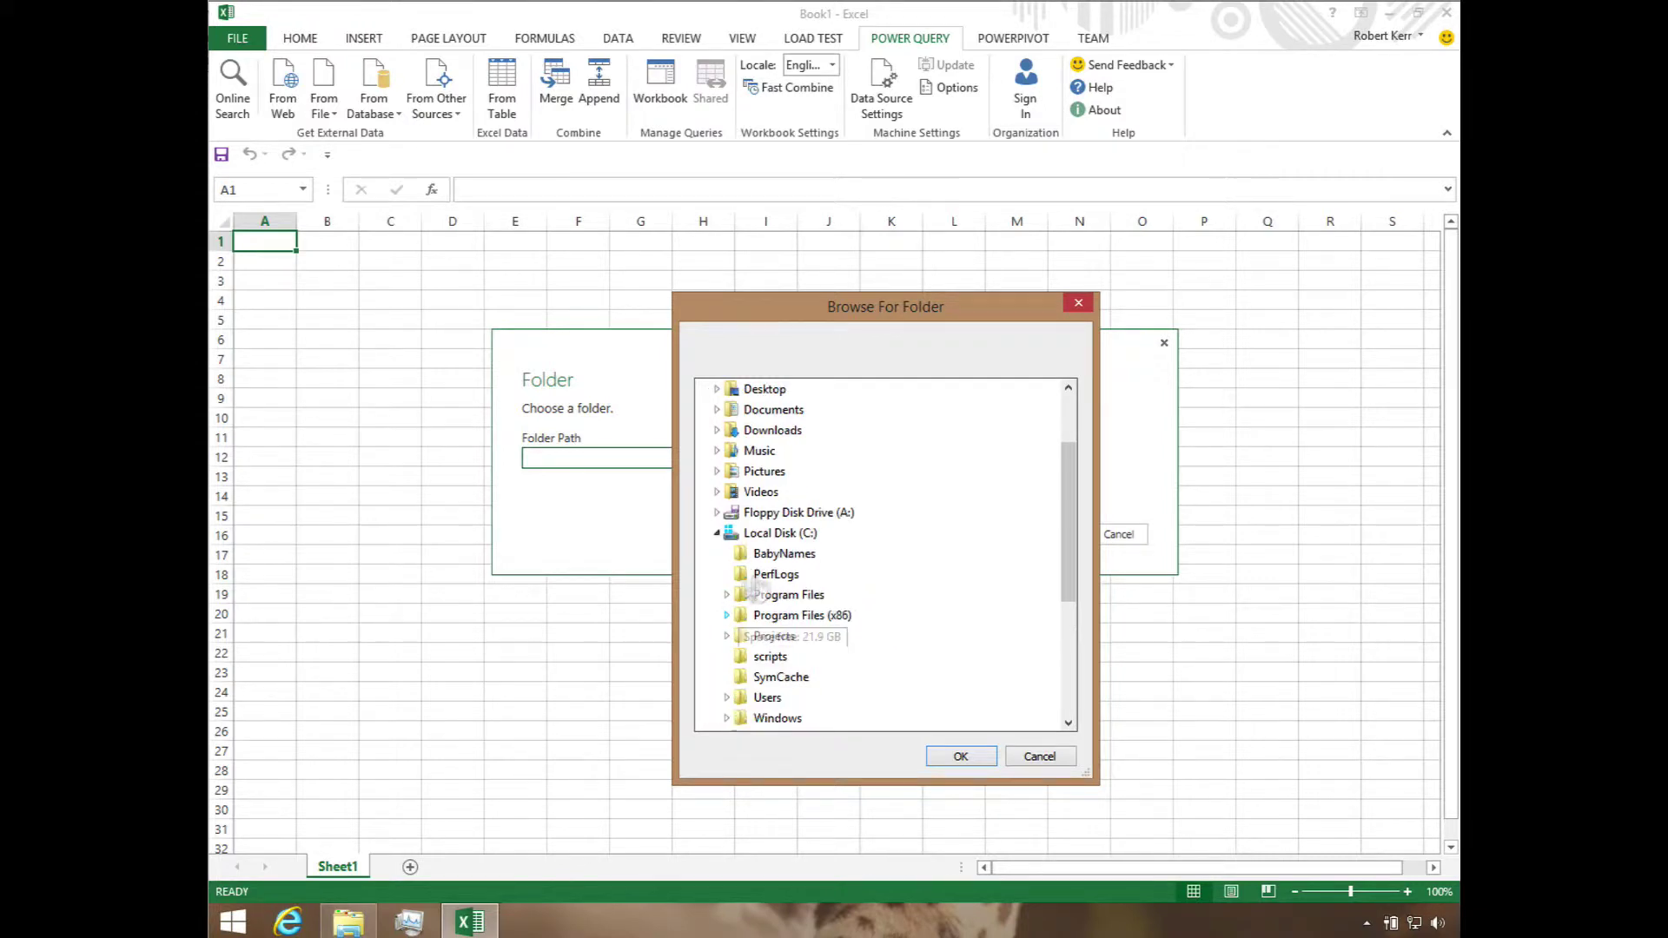
click(774, 553)
click(974, 758)
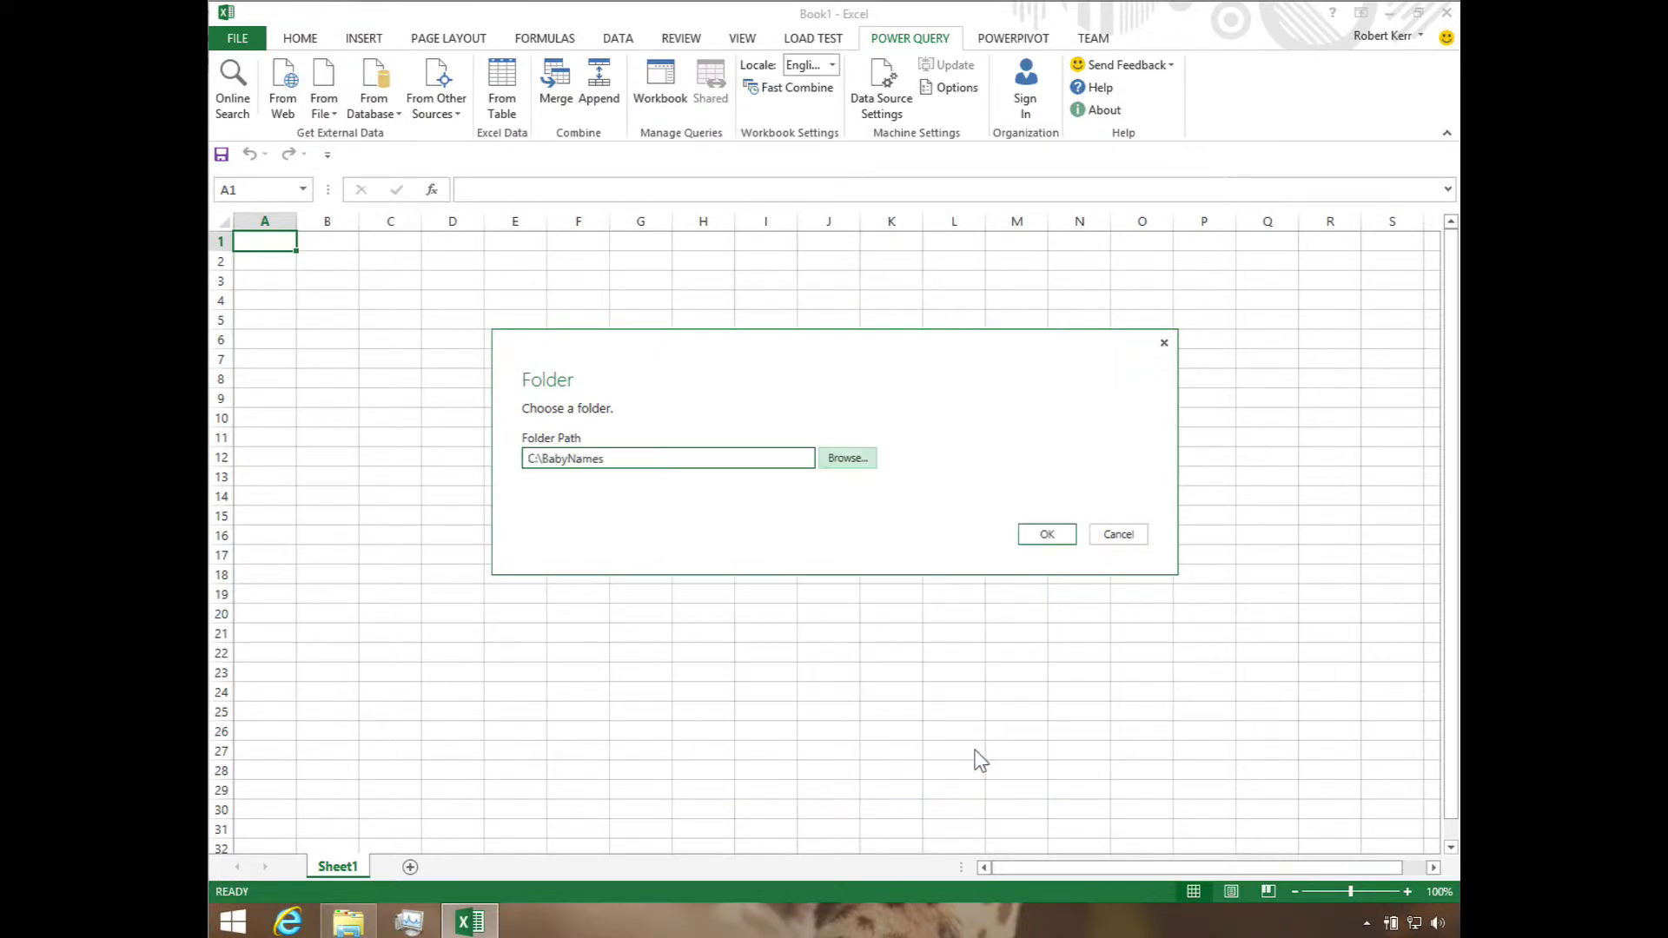
click(1046, 534)
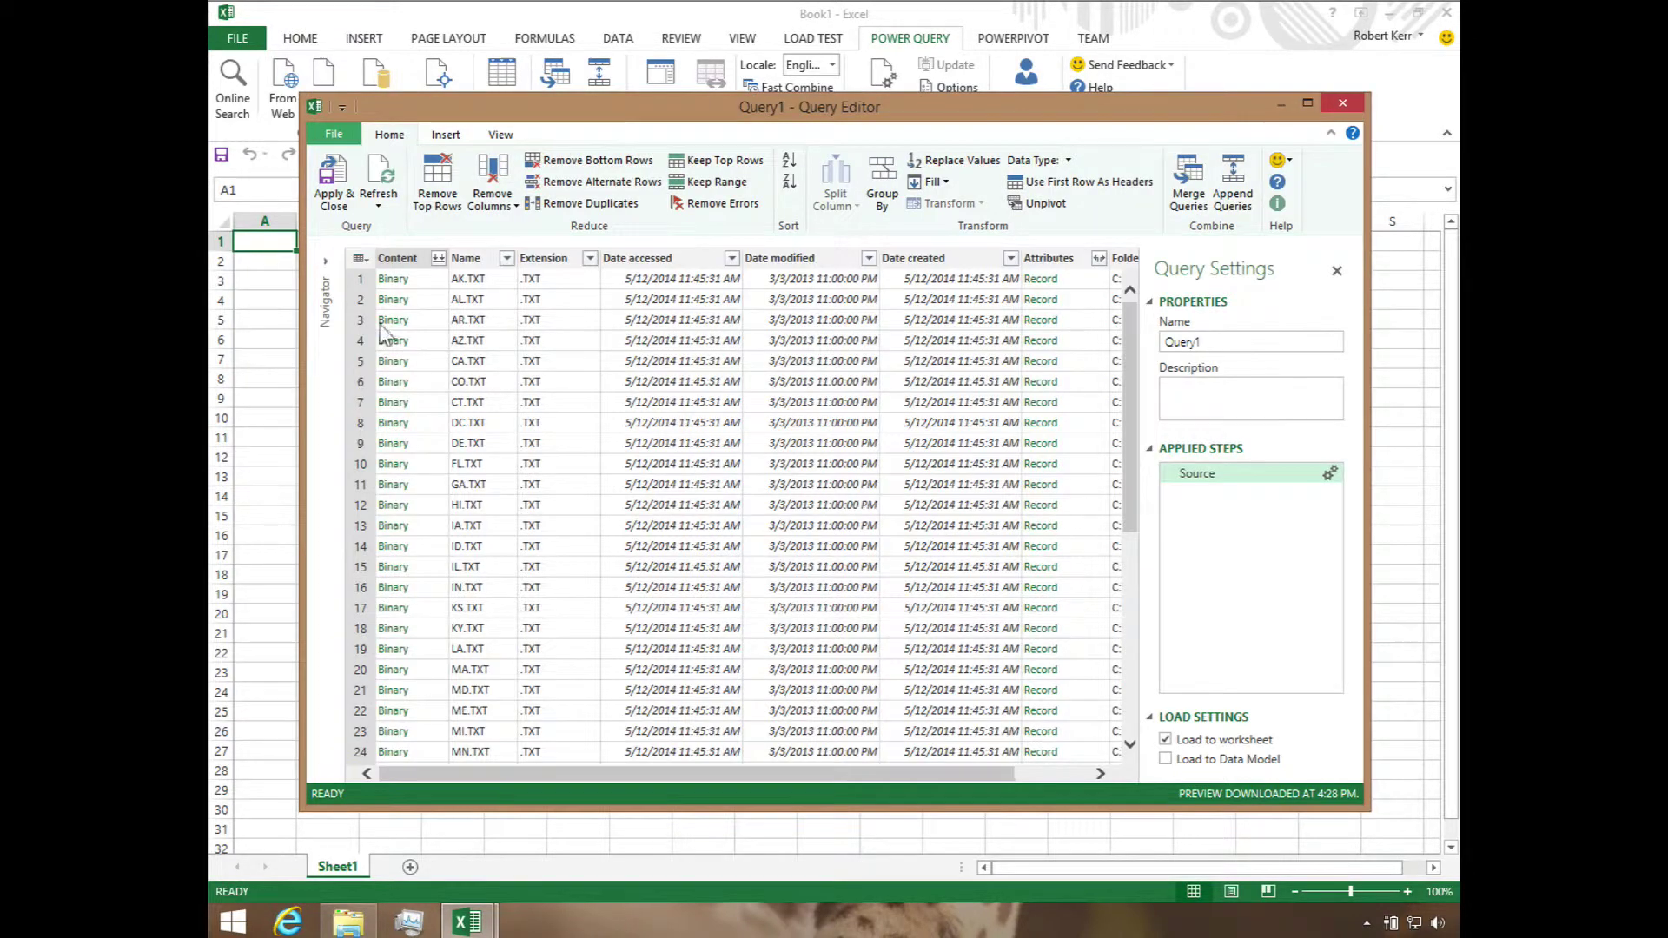
- Collapse the Navigator and combine the Content column's binaries into one five-column table
click(324, 260)
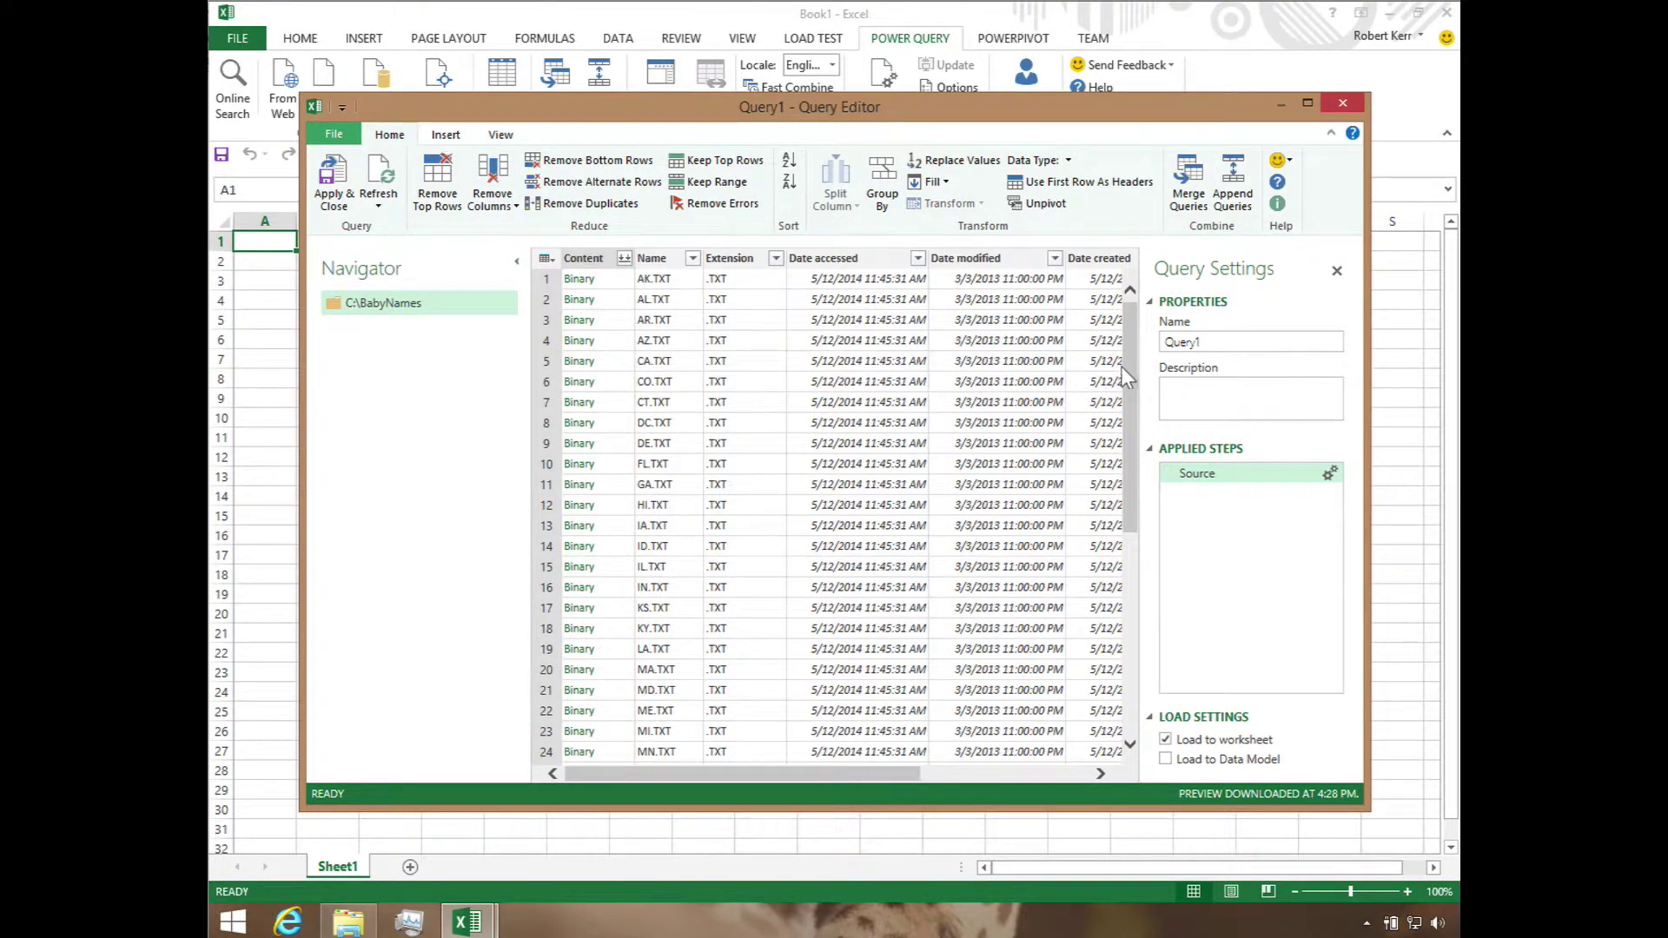
drag(1123, 379, 1126, 532)
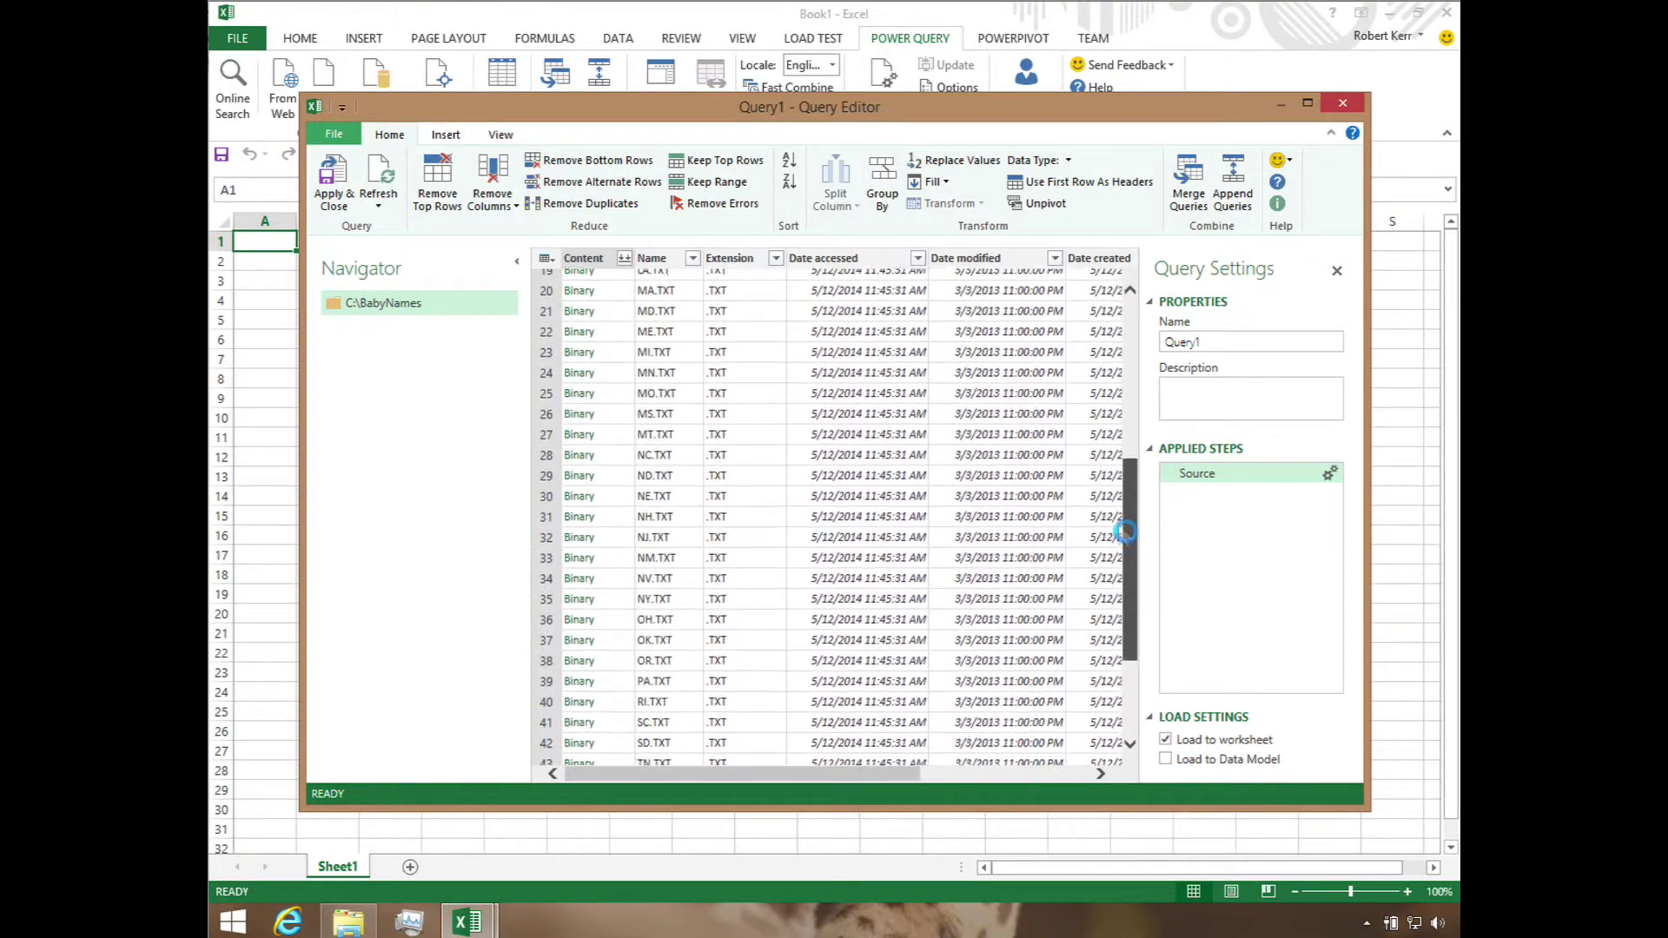
drag(1124, 531, 1080, 372)
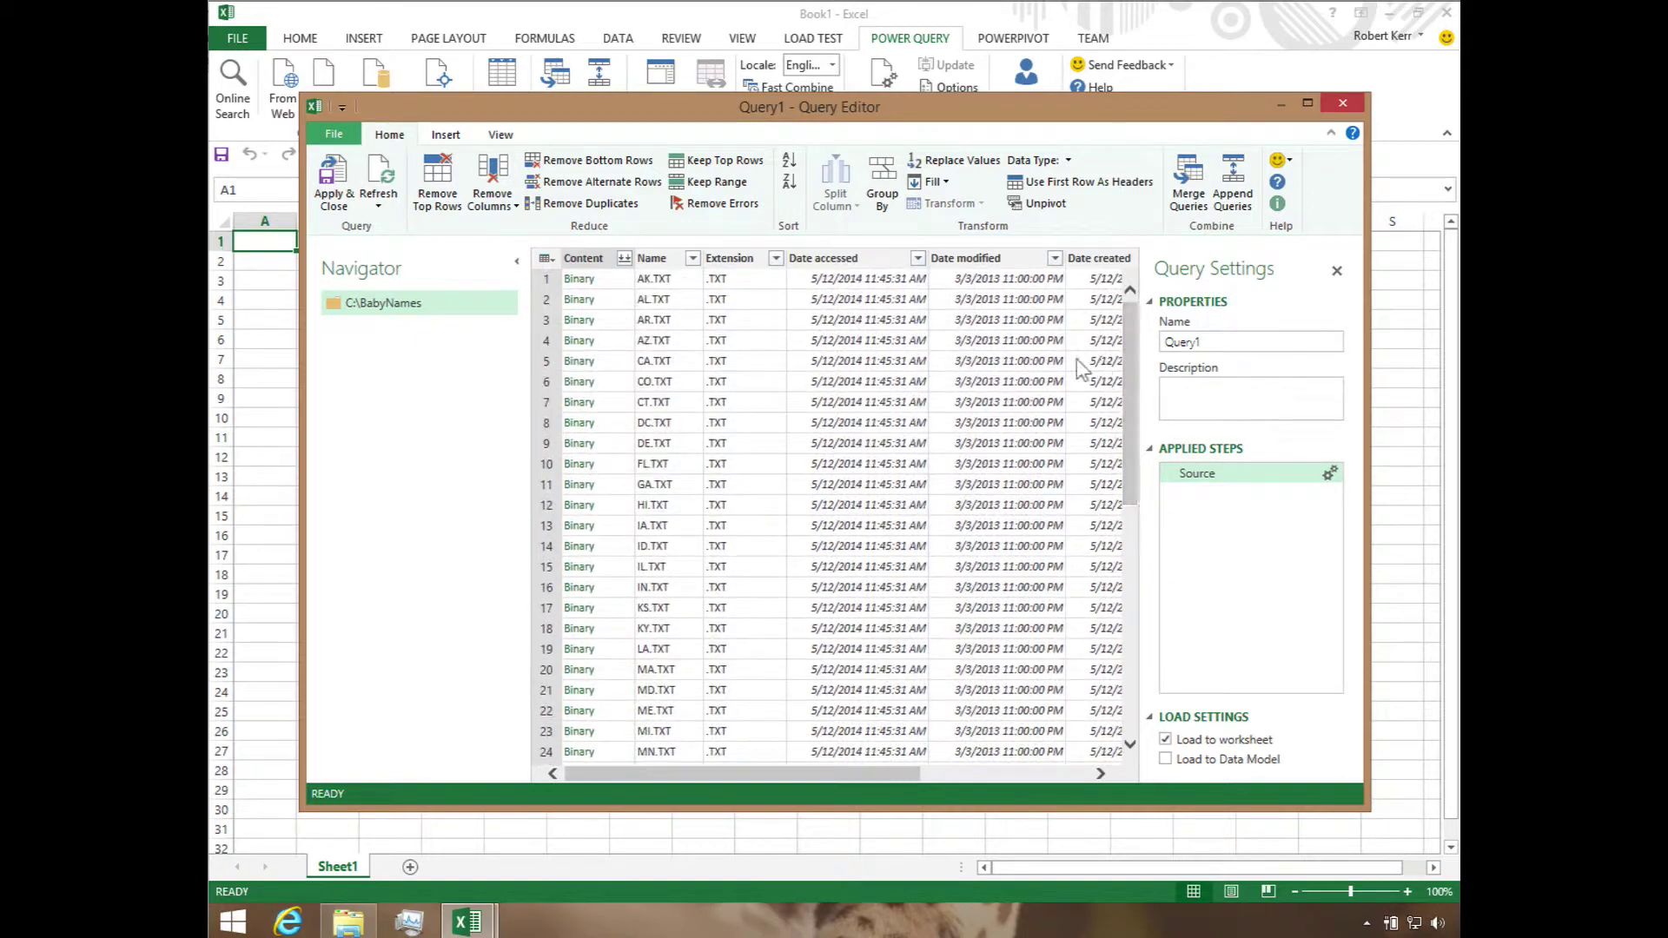
click(516, 263)
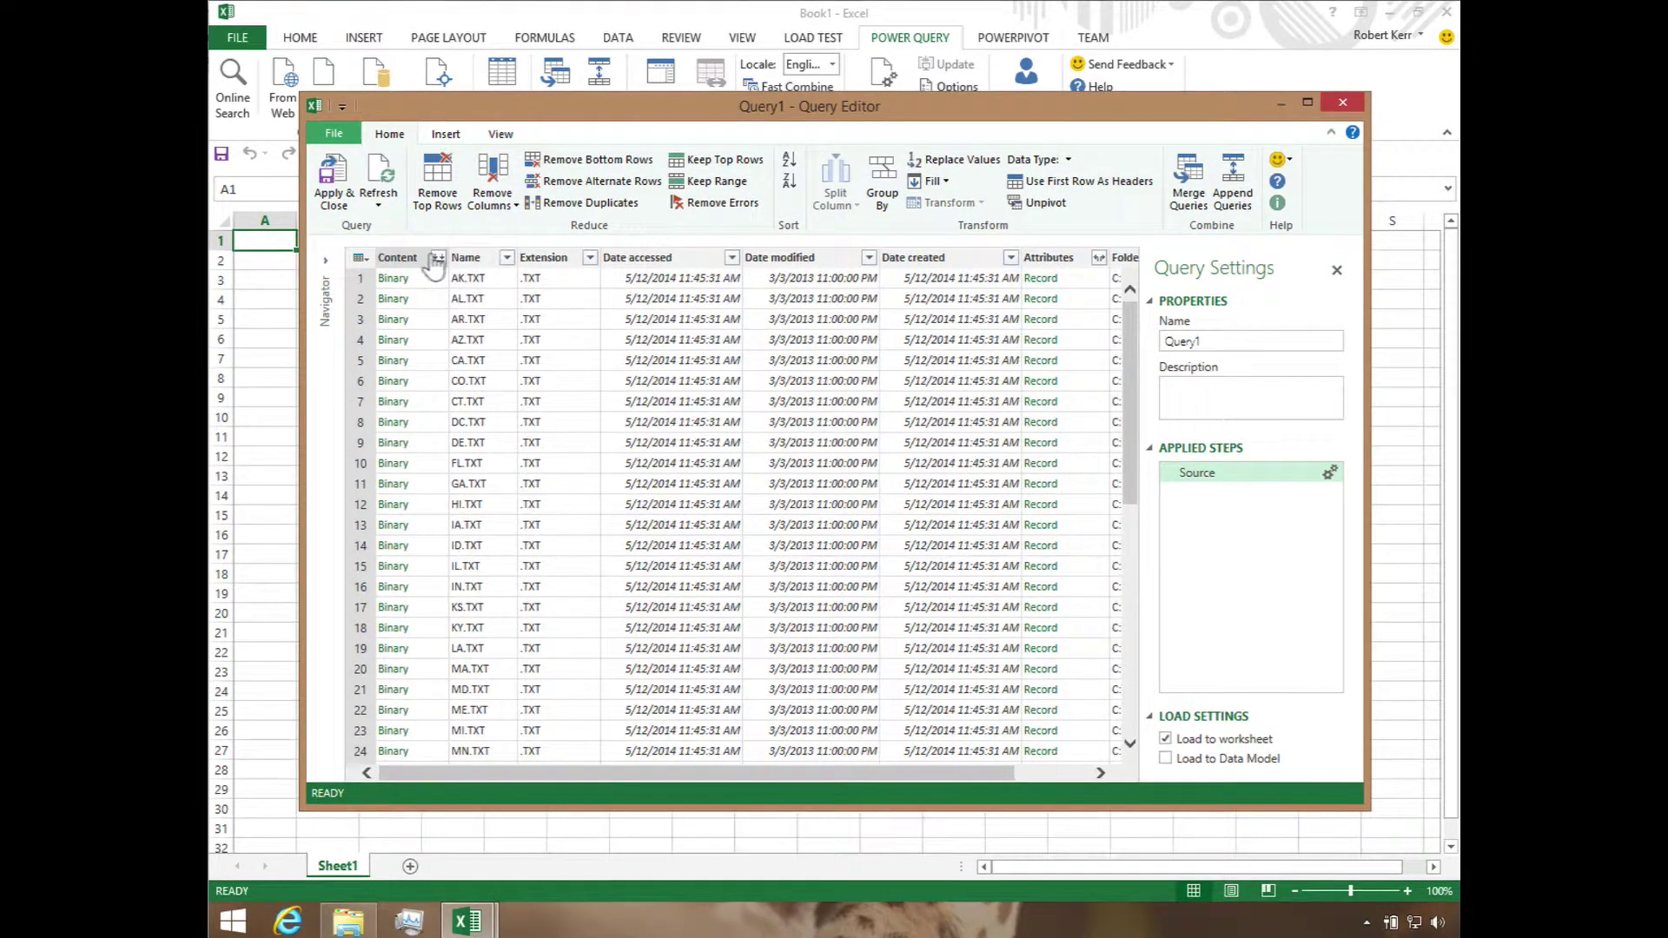
click(436, 258)
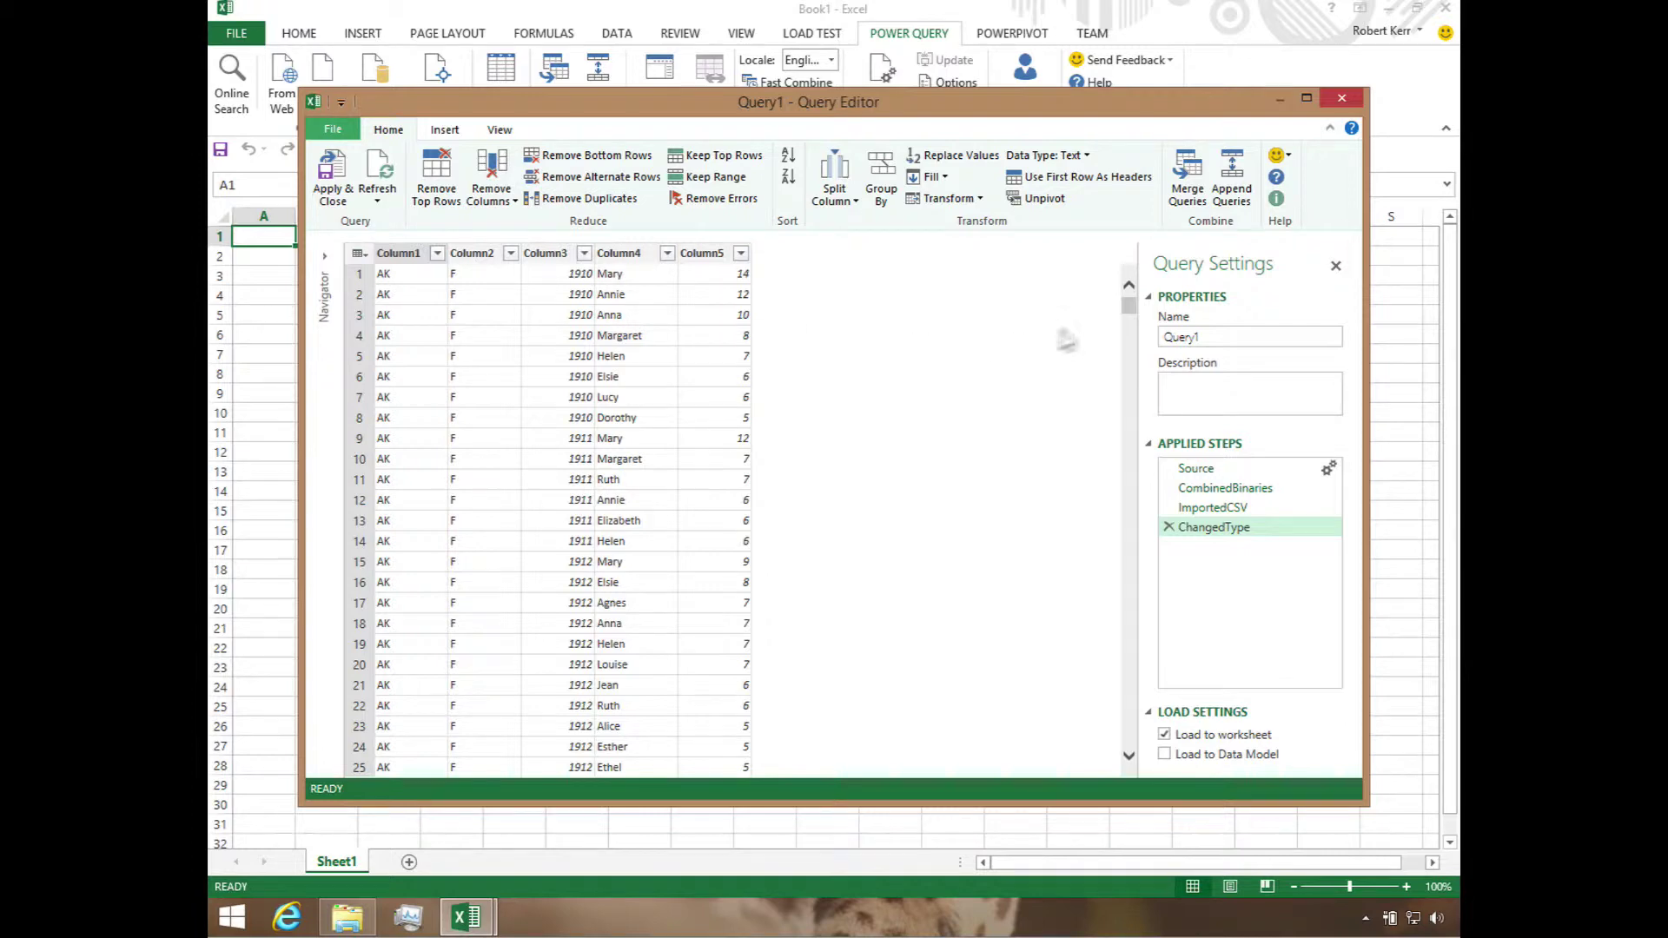
- Rename the query to BabyNames and the first two columns to State and Gender
double_click(1197, 338)
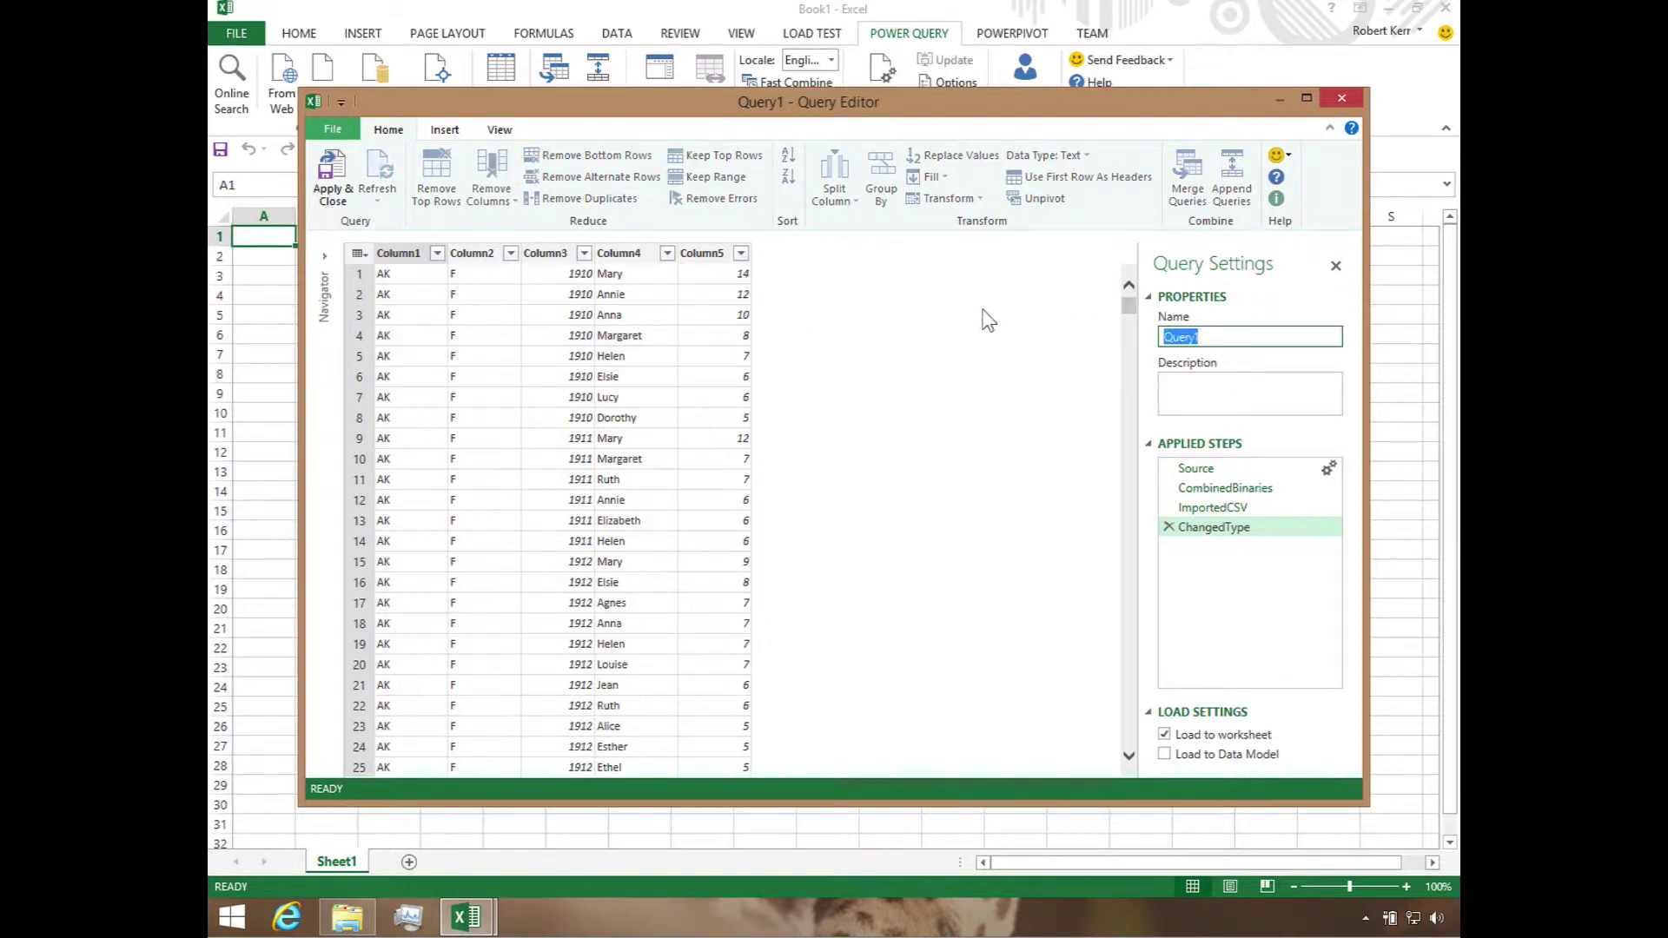
text(BabyNames)
key(Return)
double_click(399, 248)
text(State)
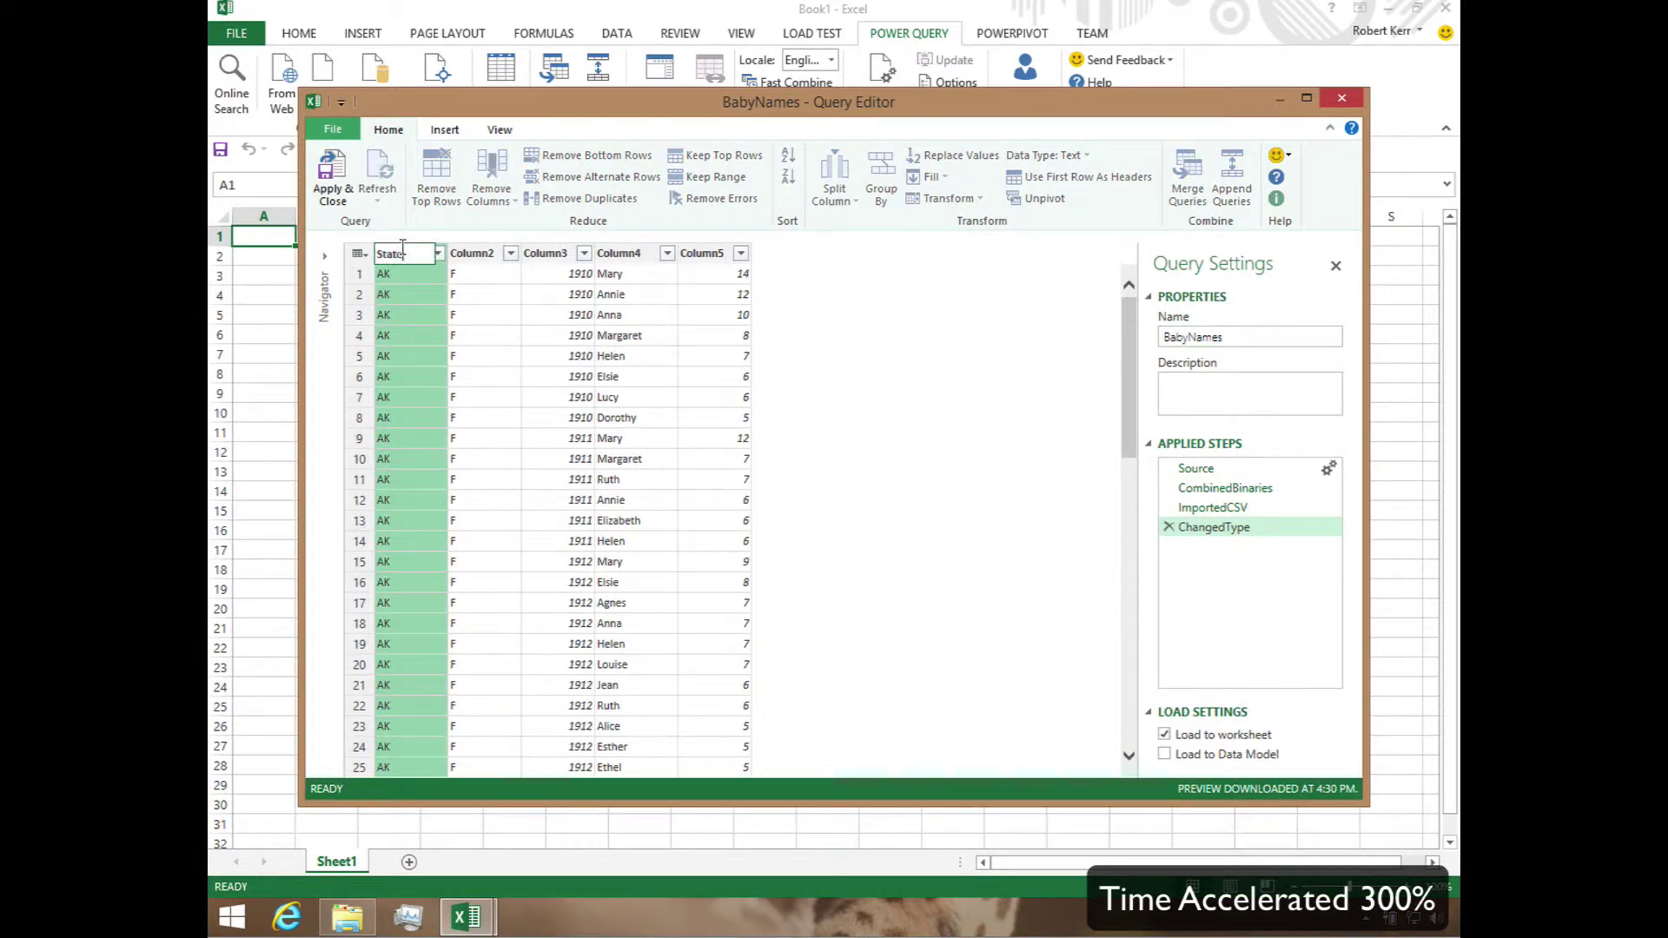
key(Return)
double_click(457, 252)
text(Gender)
key(Return)
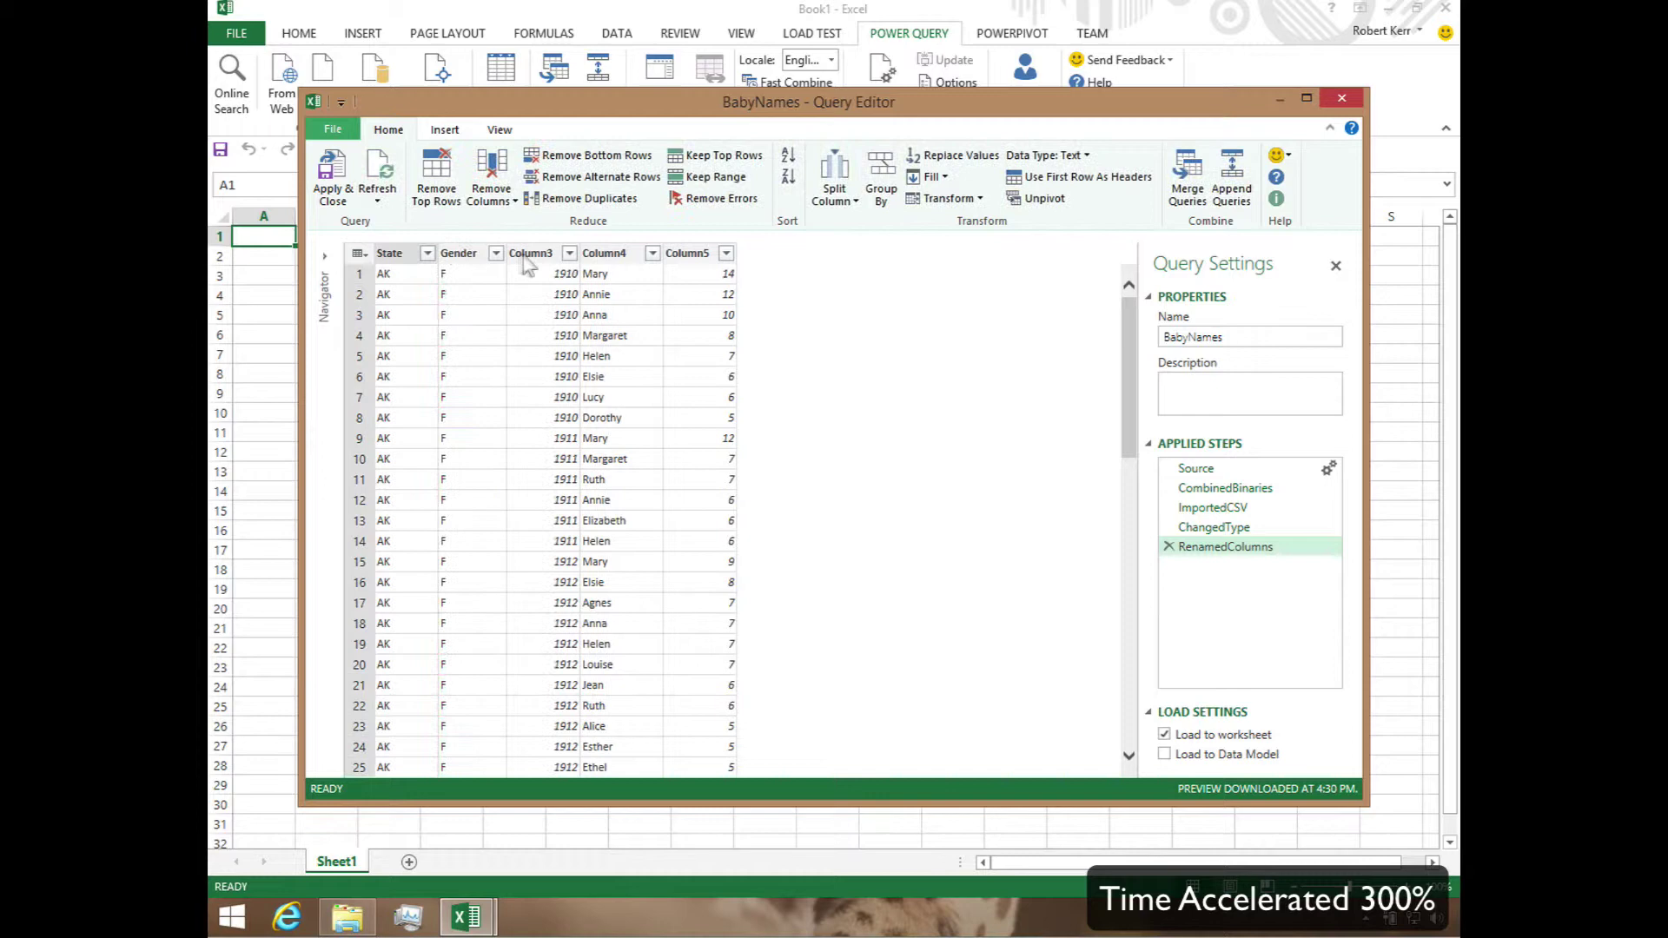
- Rename the remaining columns Year, Name and Births, and load only to the Data Model
double_click(528, 252)
text(Year)
key(Return)
double_click(599, 253)
text(Name)
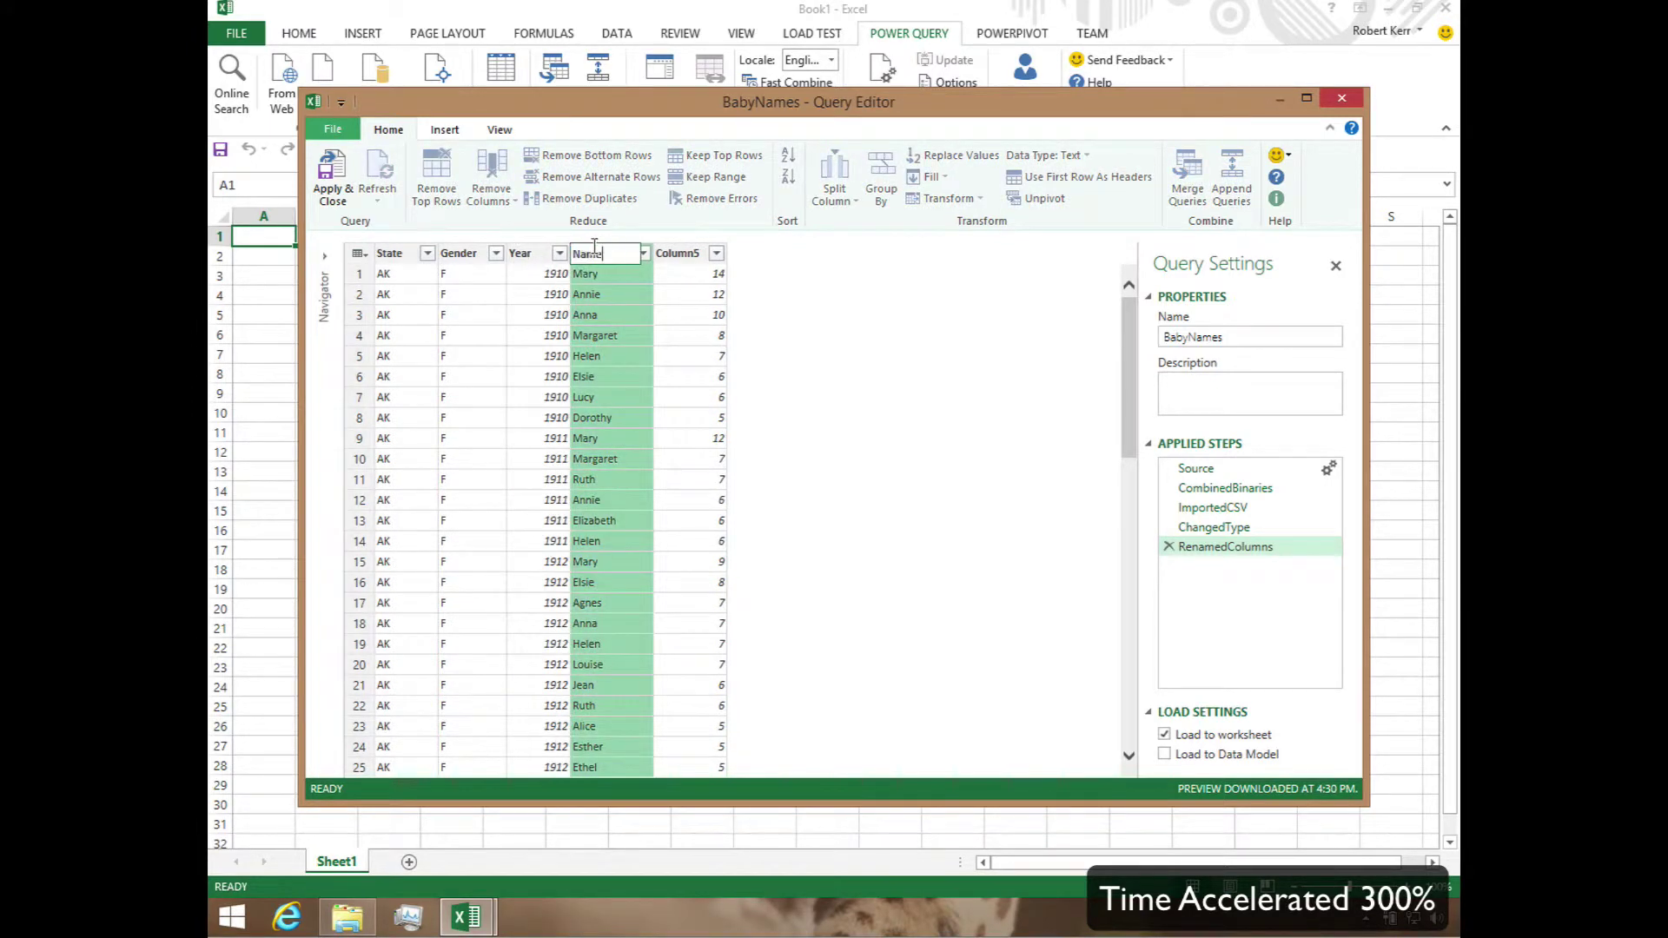
key(Return)
double_click(663, 253)
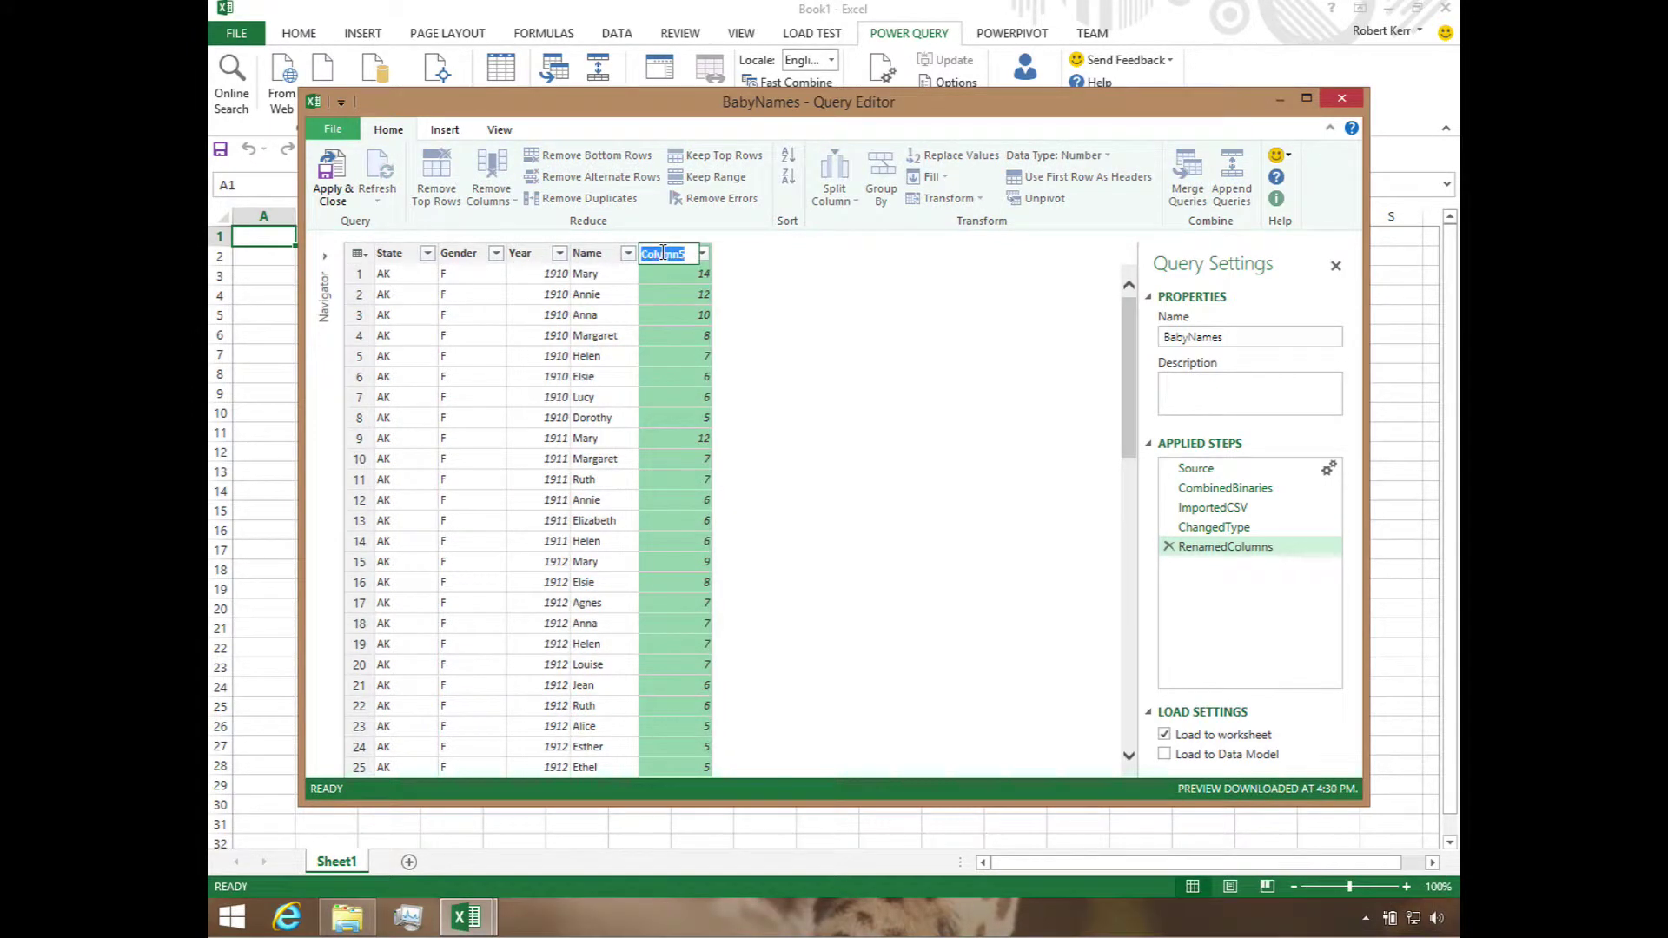
text(Births)
key(Return)
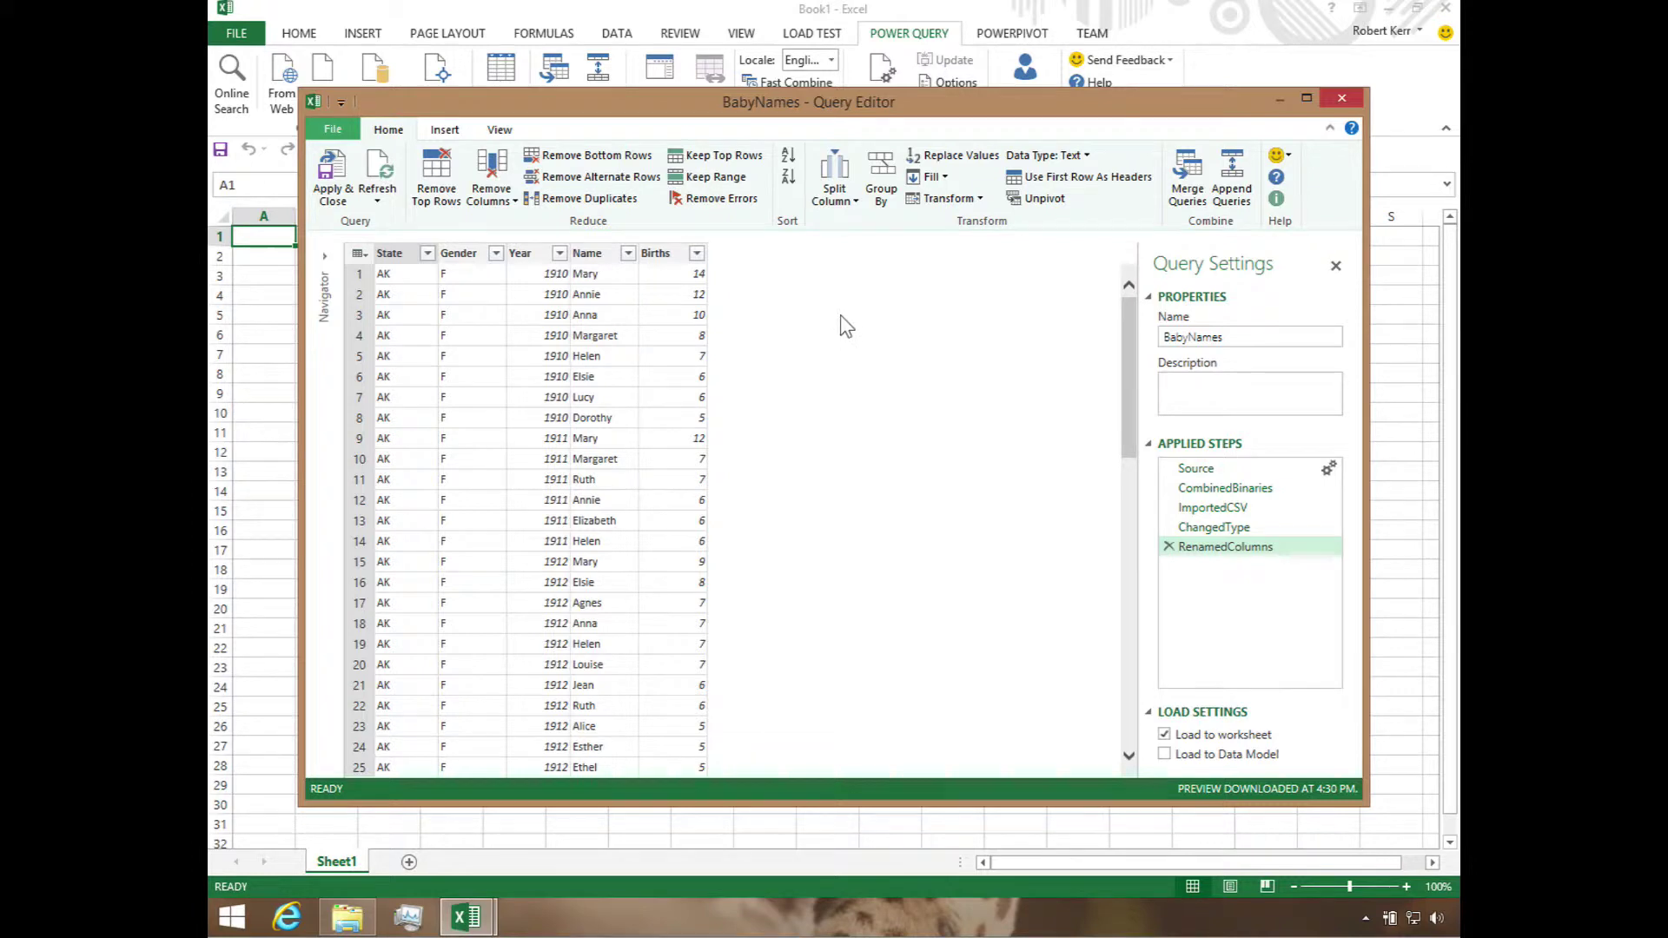
click(1165, 734)
click(1164, 755)
- Describe the BabyNames query as combining the folder's state files into one Data Model table
click(1226, 391)
text(Query to combine t)
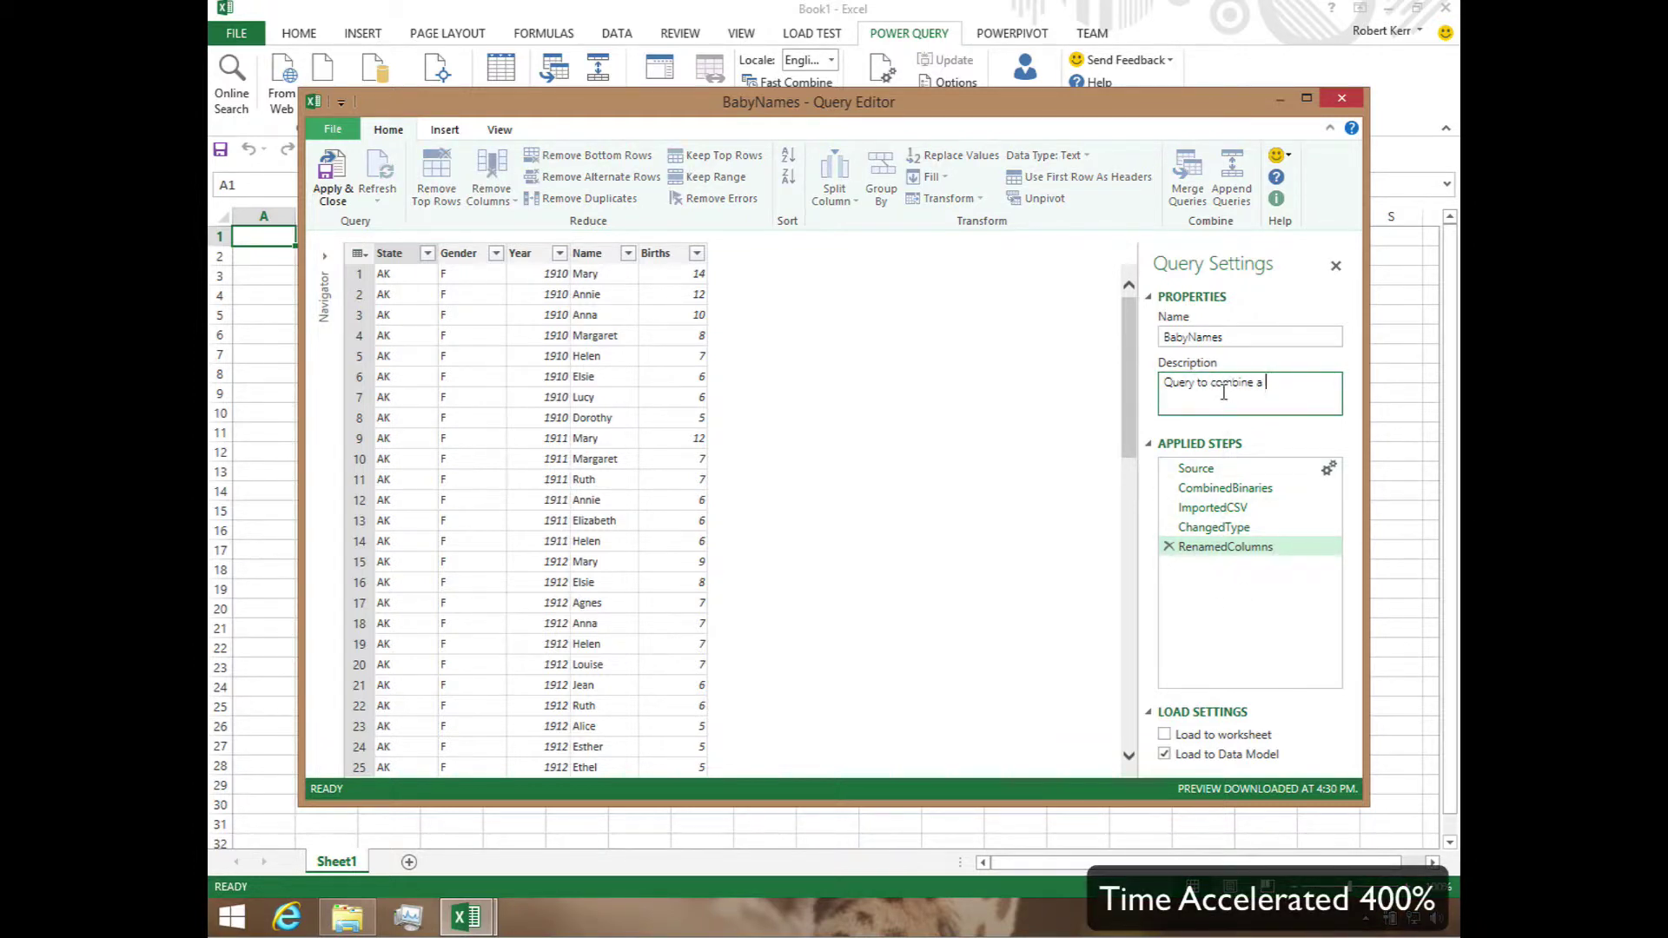
text(folder of state ASCII files into )
text(one table in a PowerPivot)
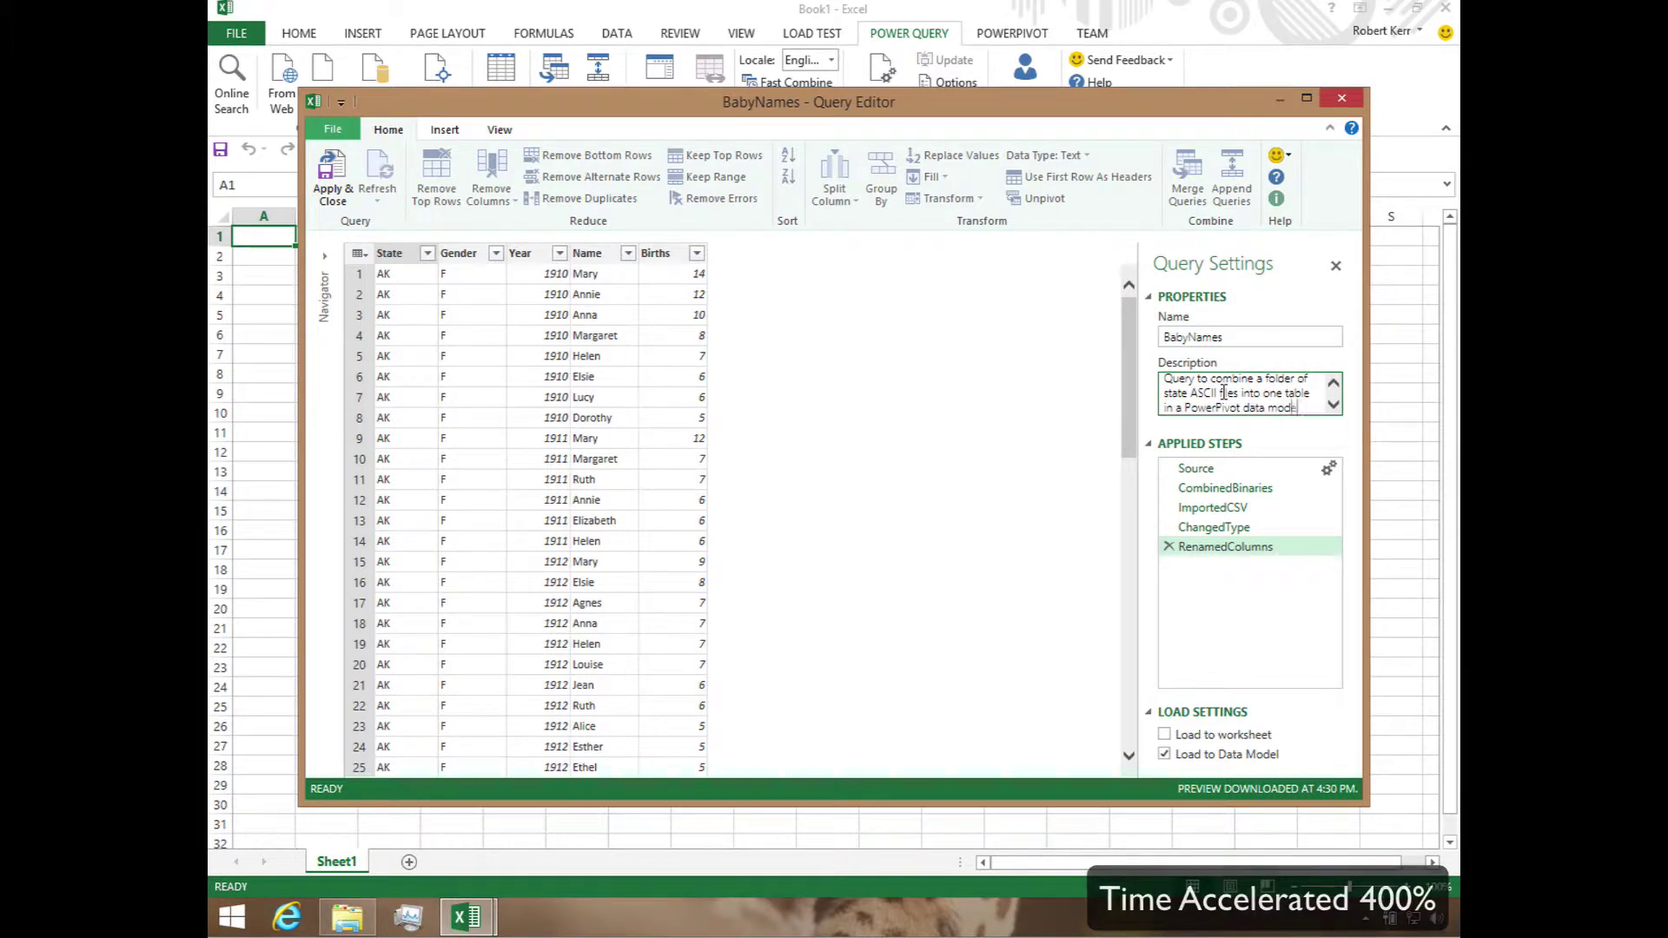
text(data model)
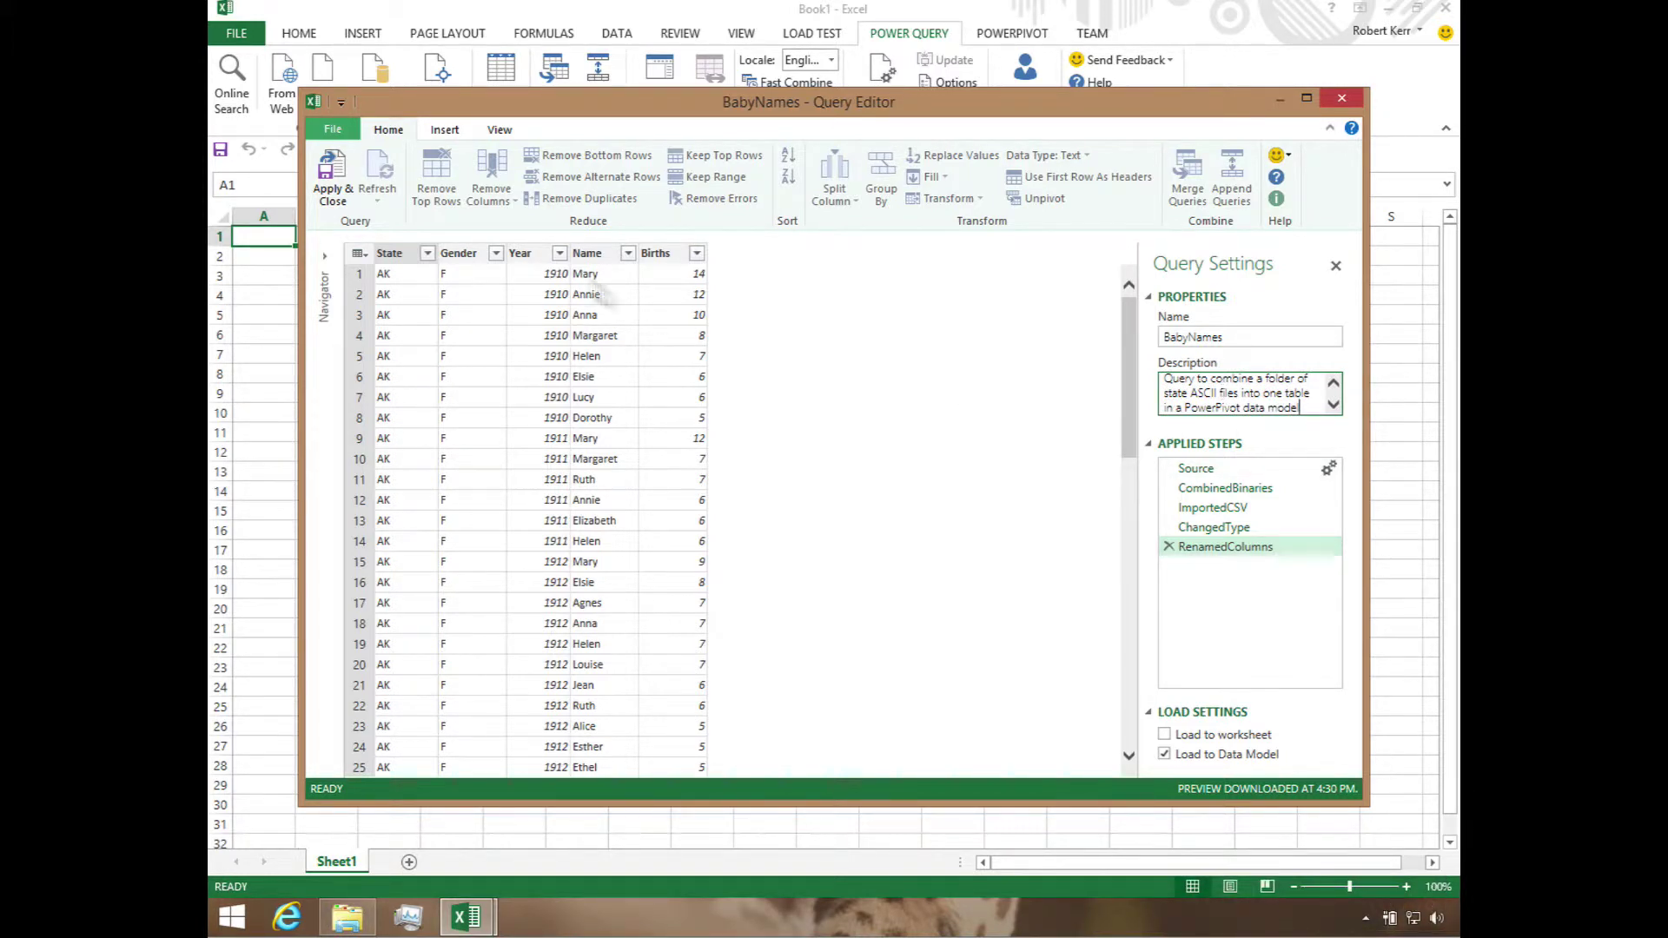
- Apply & Close the editor, loading all 5,459,281 BabyNames rows into the Data Model
click(326, 175)
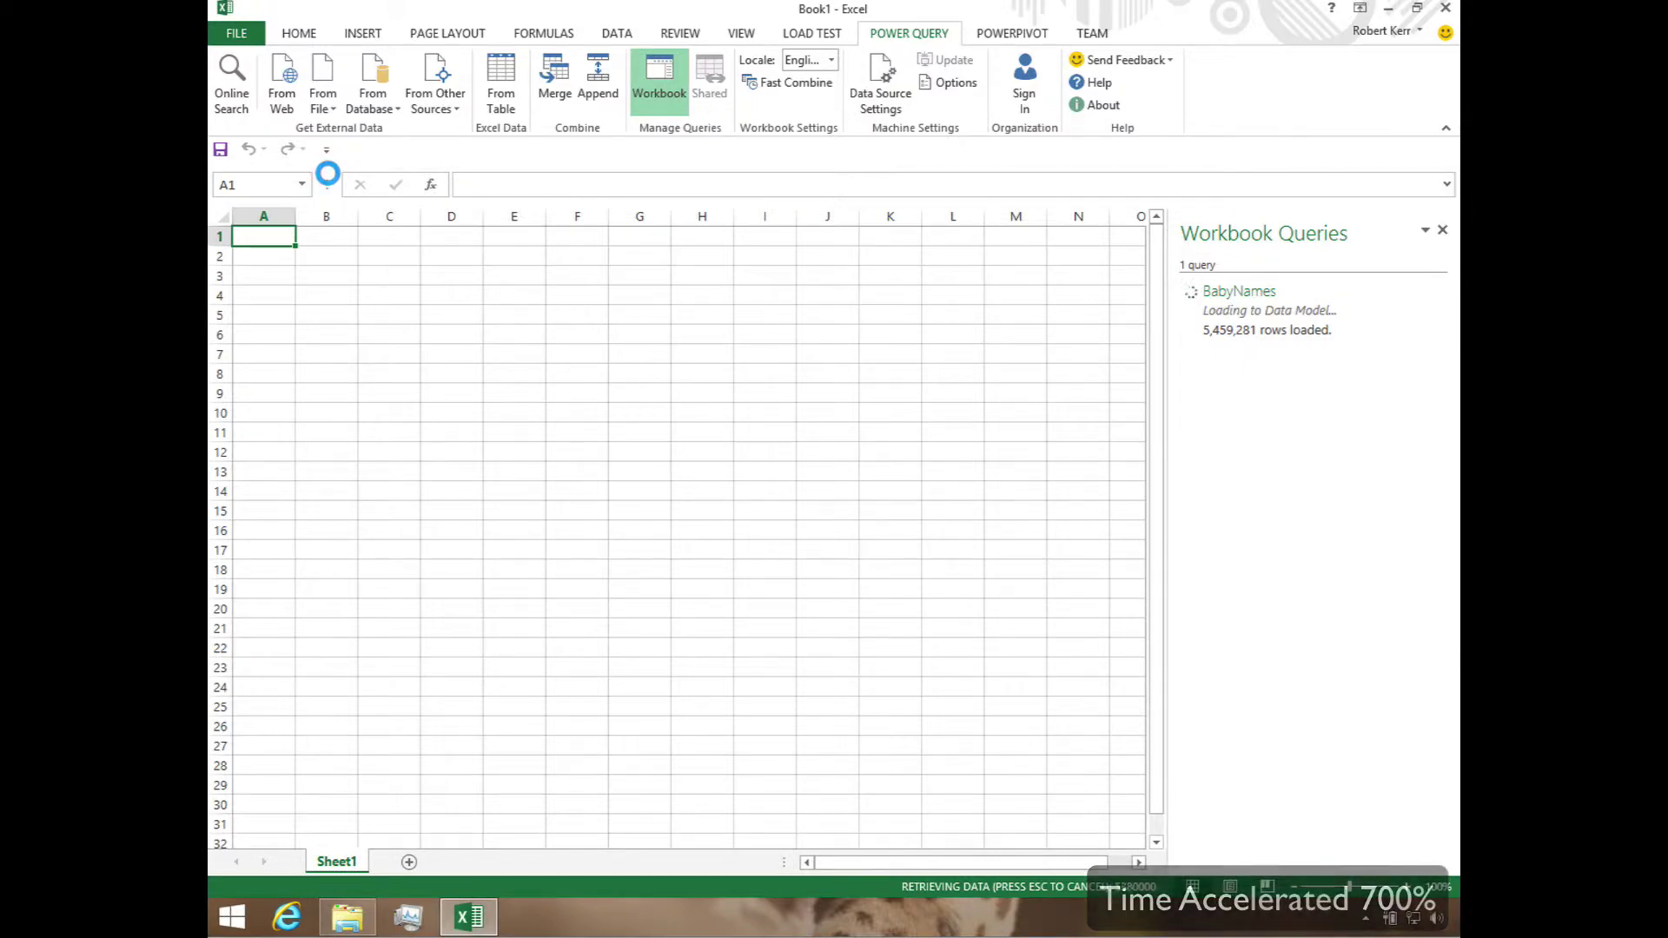
- Insert a standalone PivotChart on Sheet1 using the BabyNames table from Existing Connections
click(364, 36)
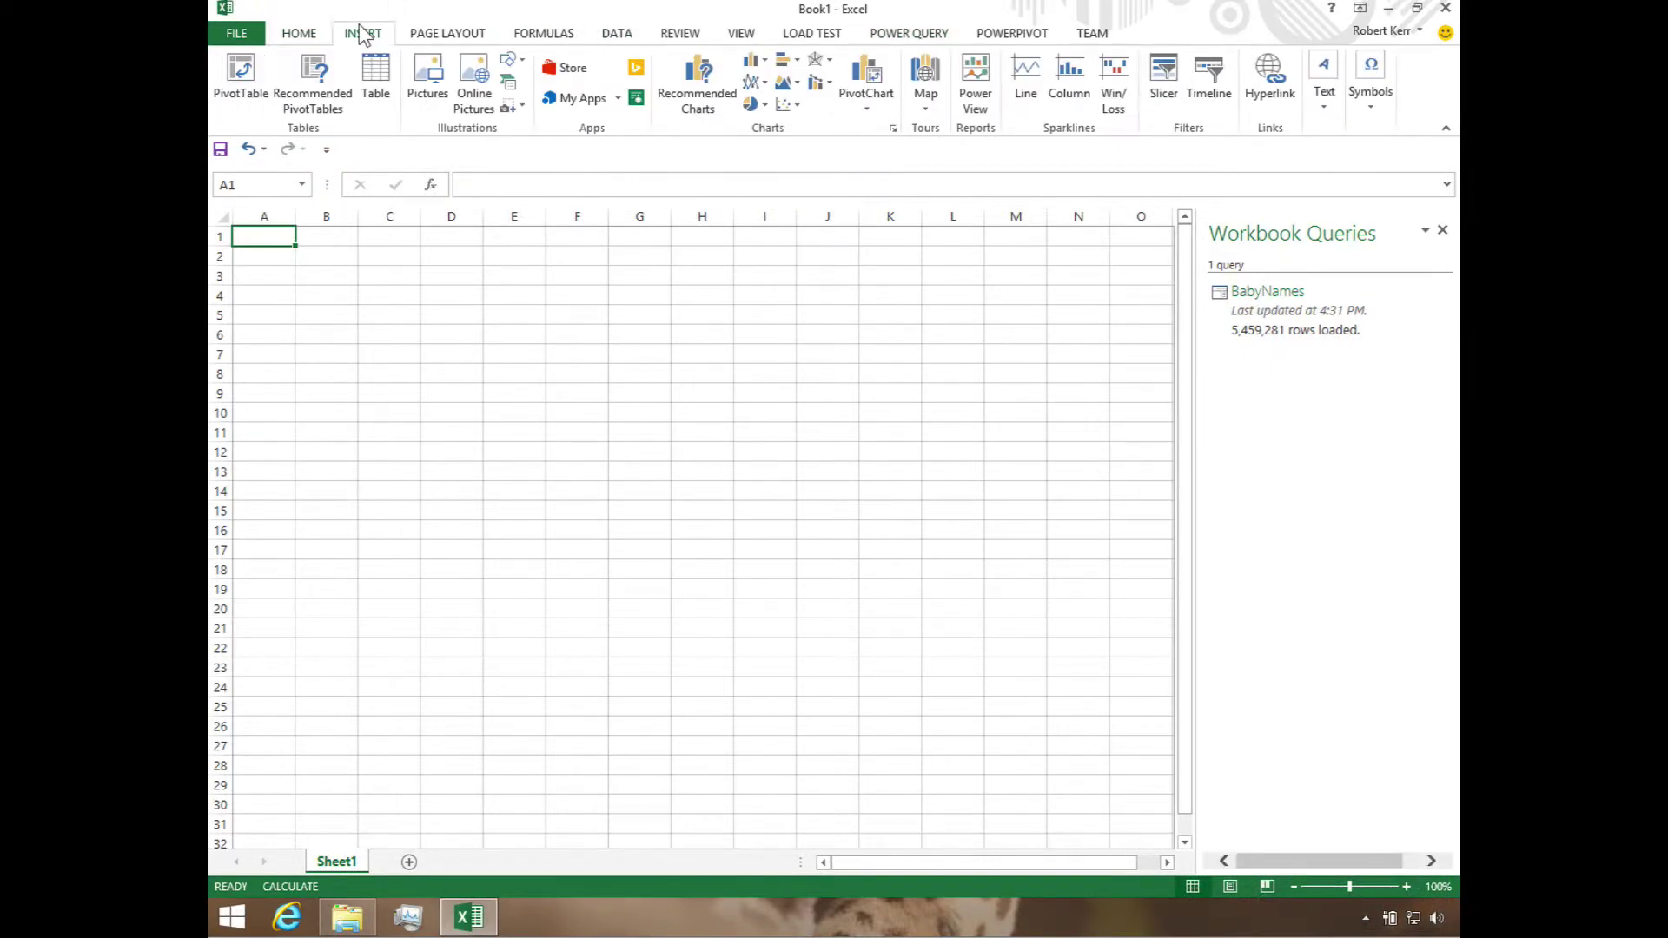
click(860, 107)
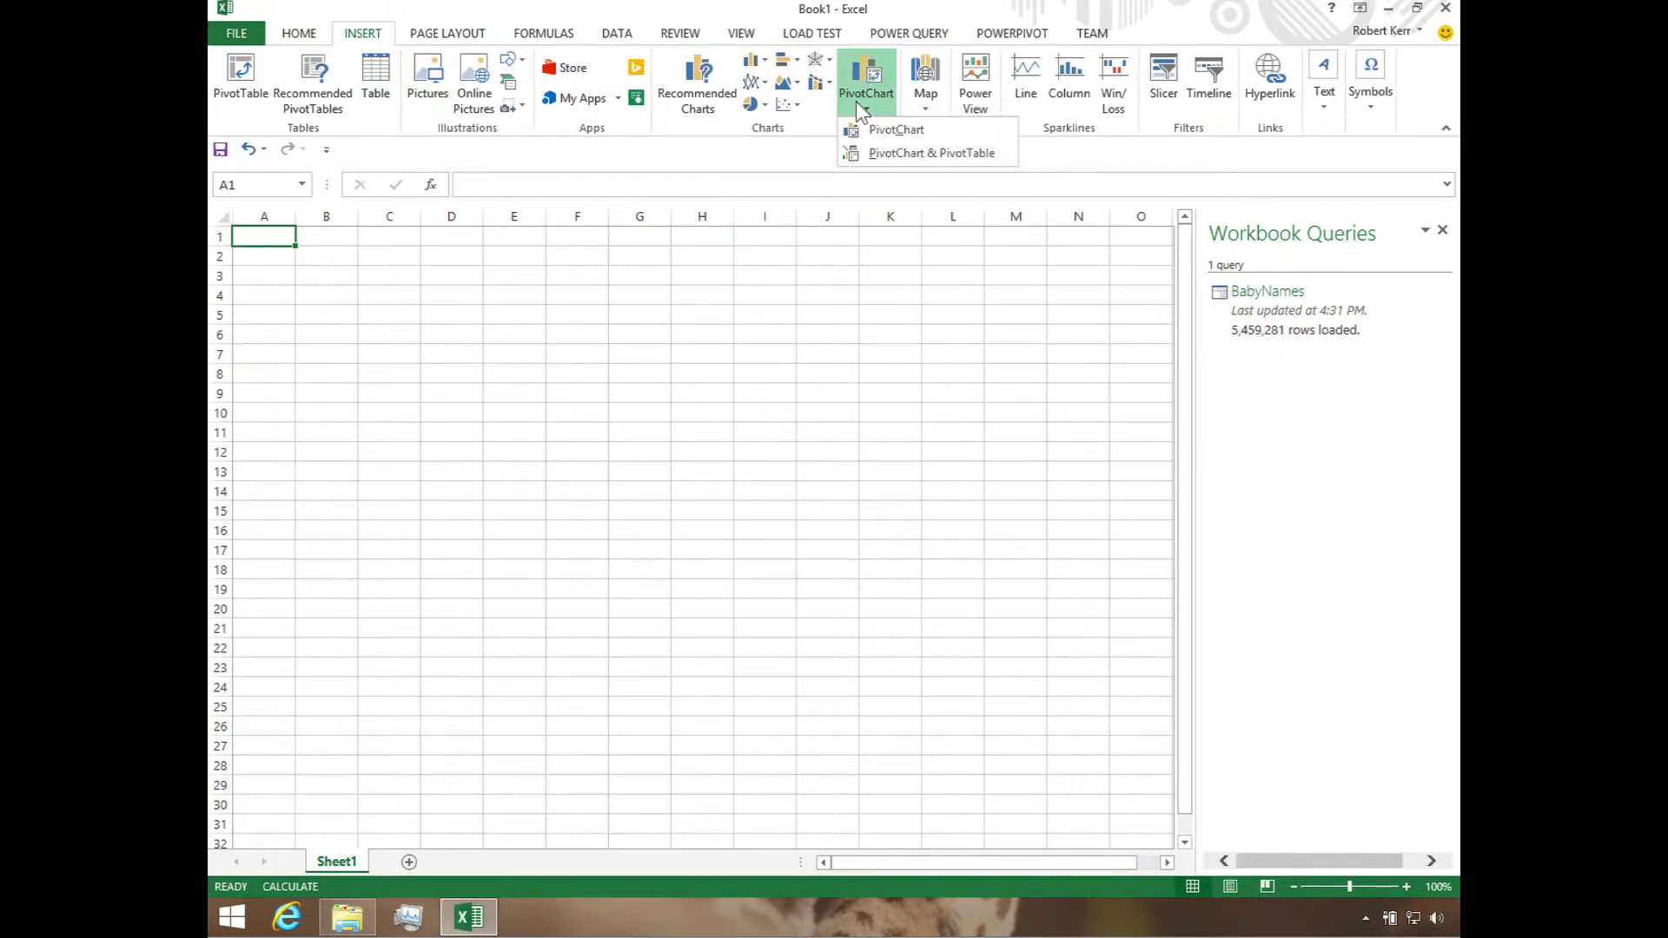
click(865, 124)
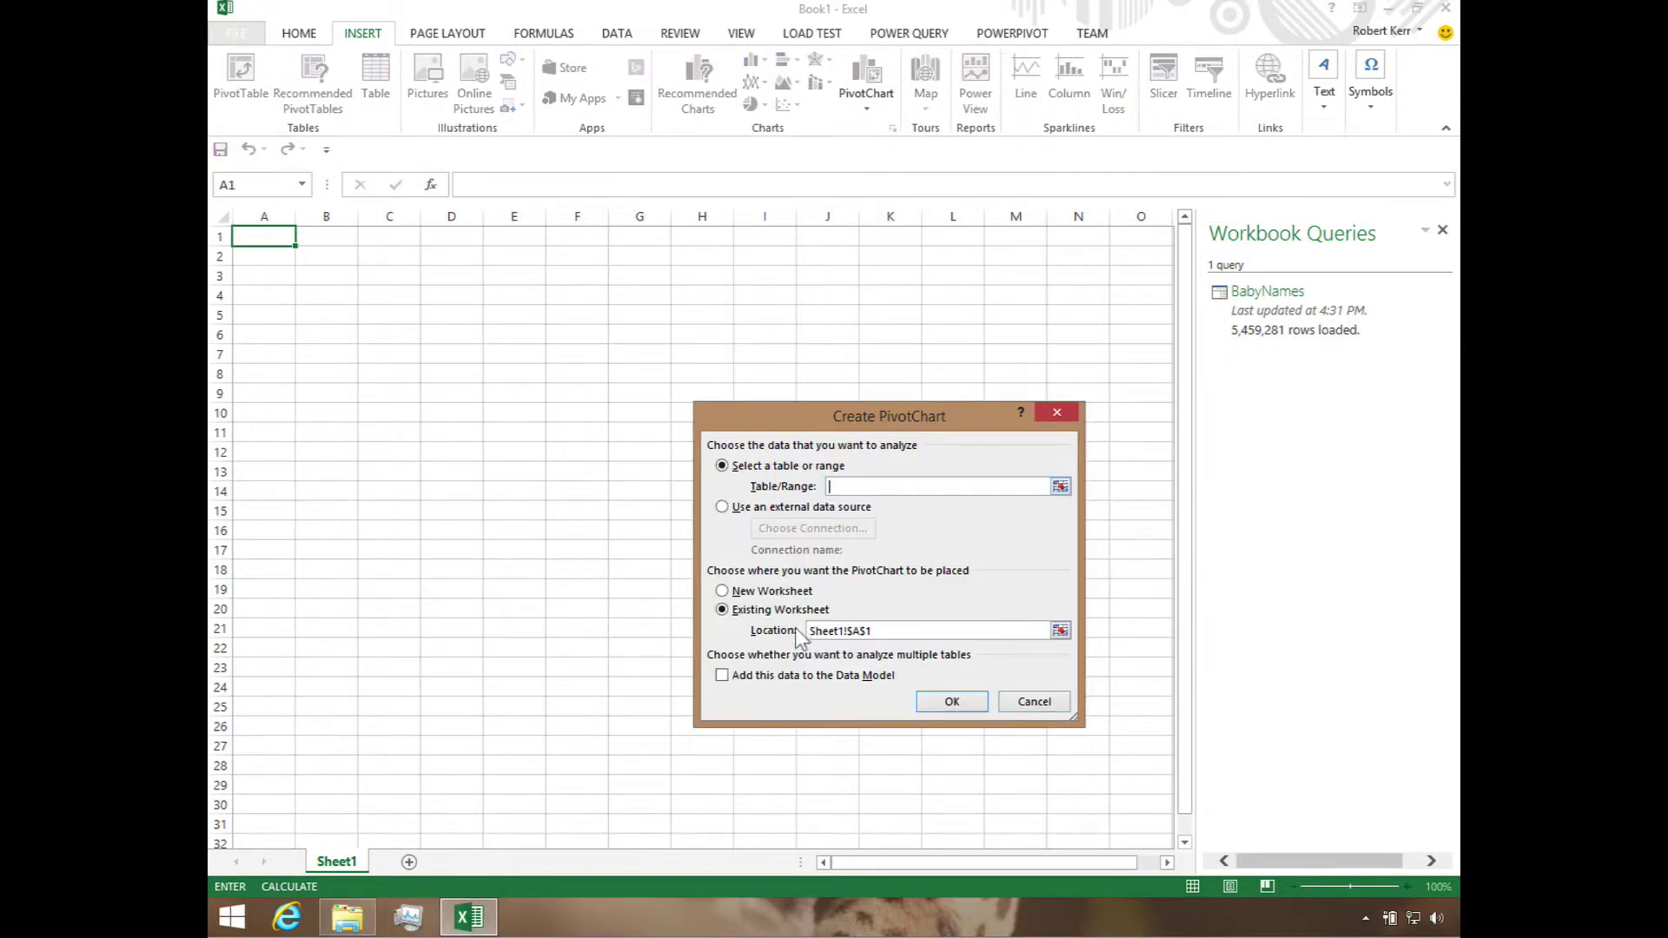
click(722, 506)
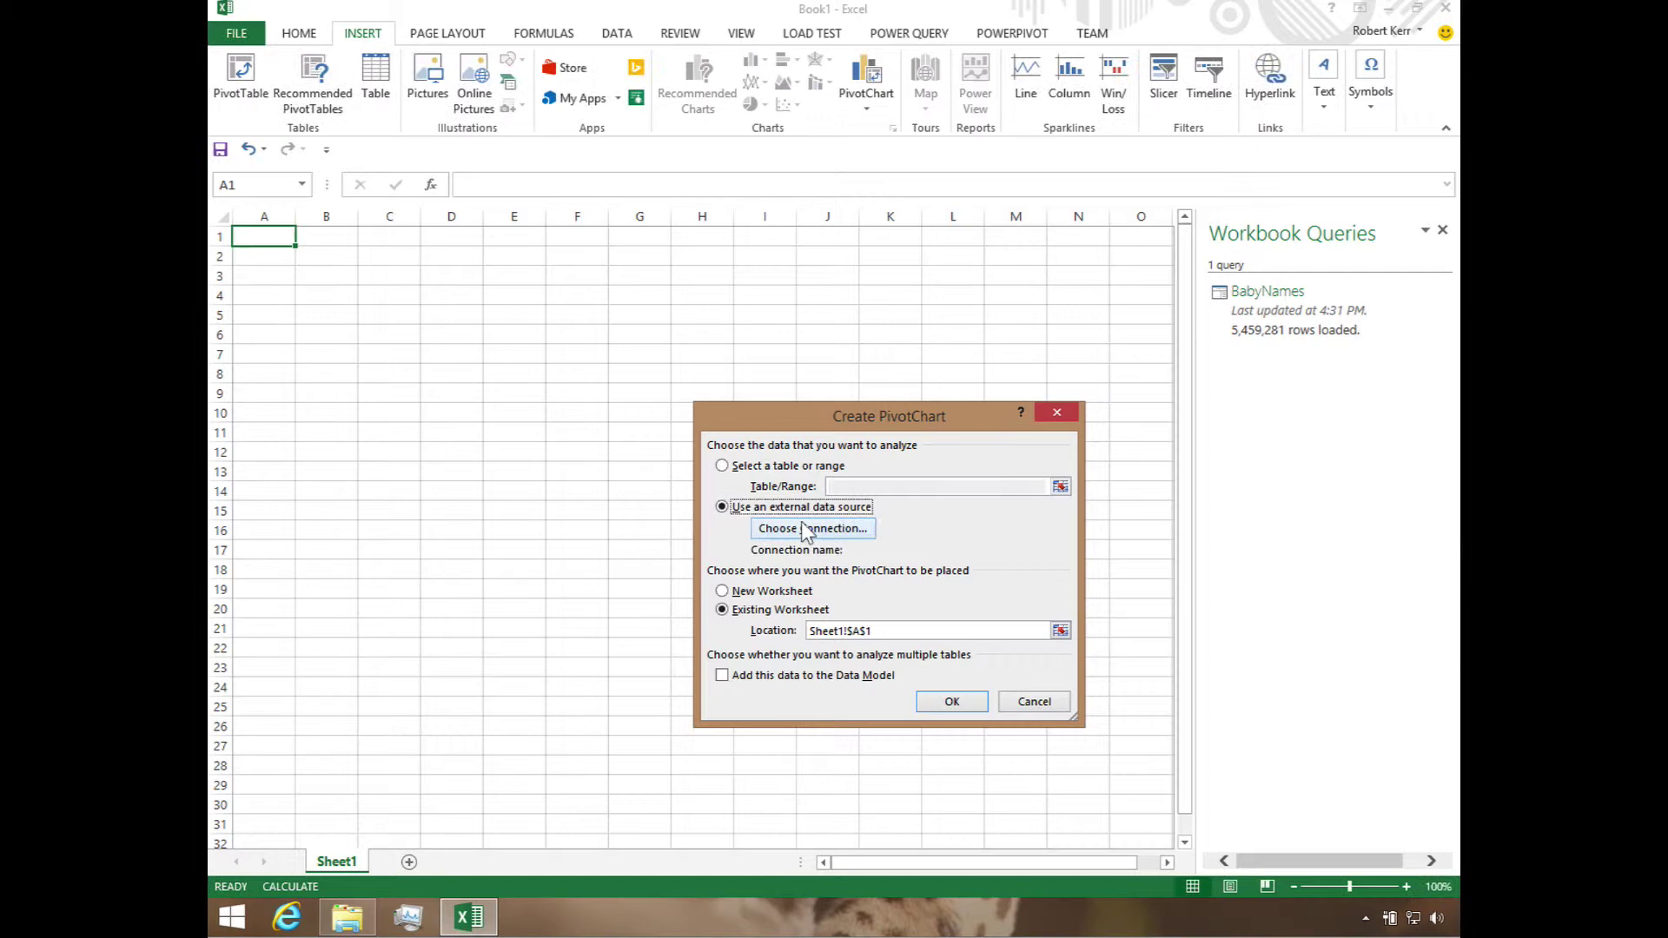
click(809, 530)
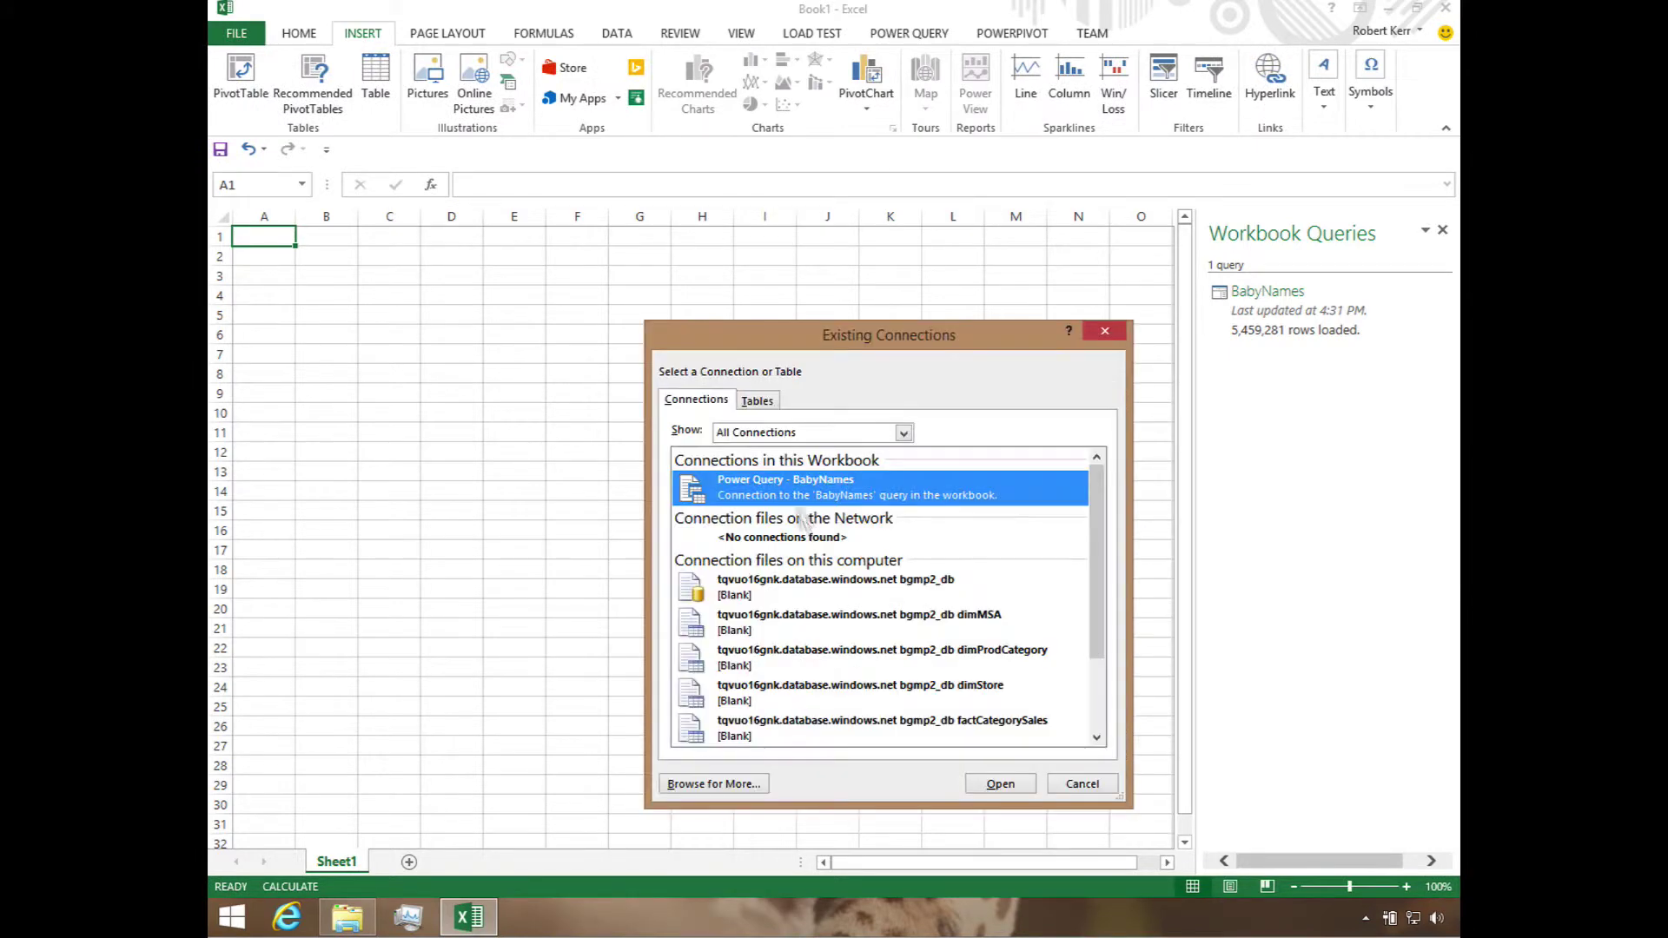
click(757, 400)
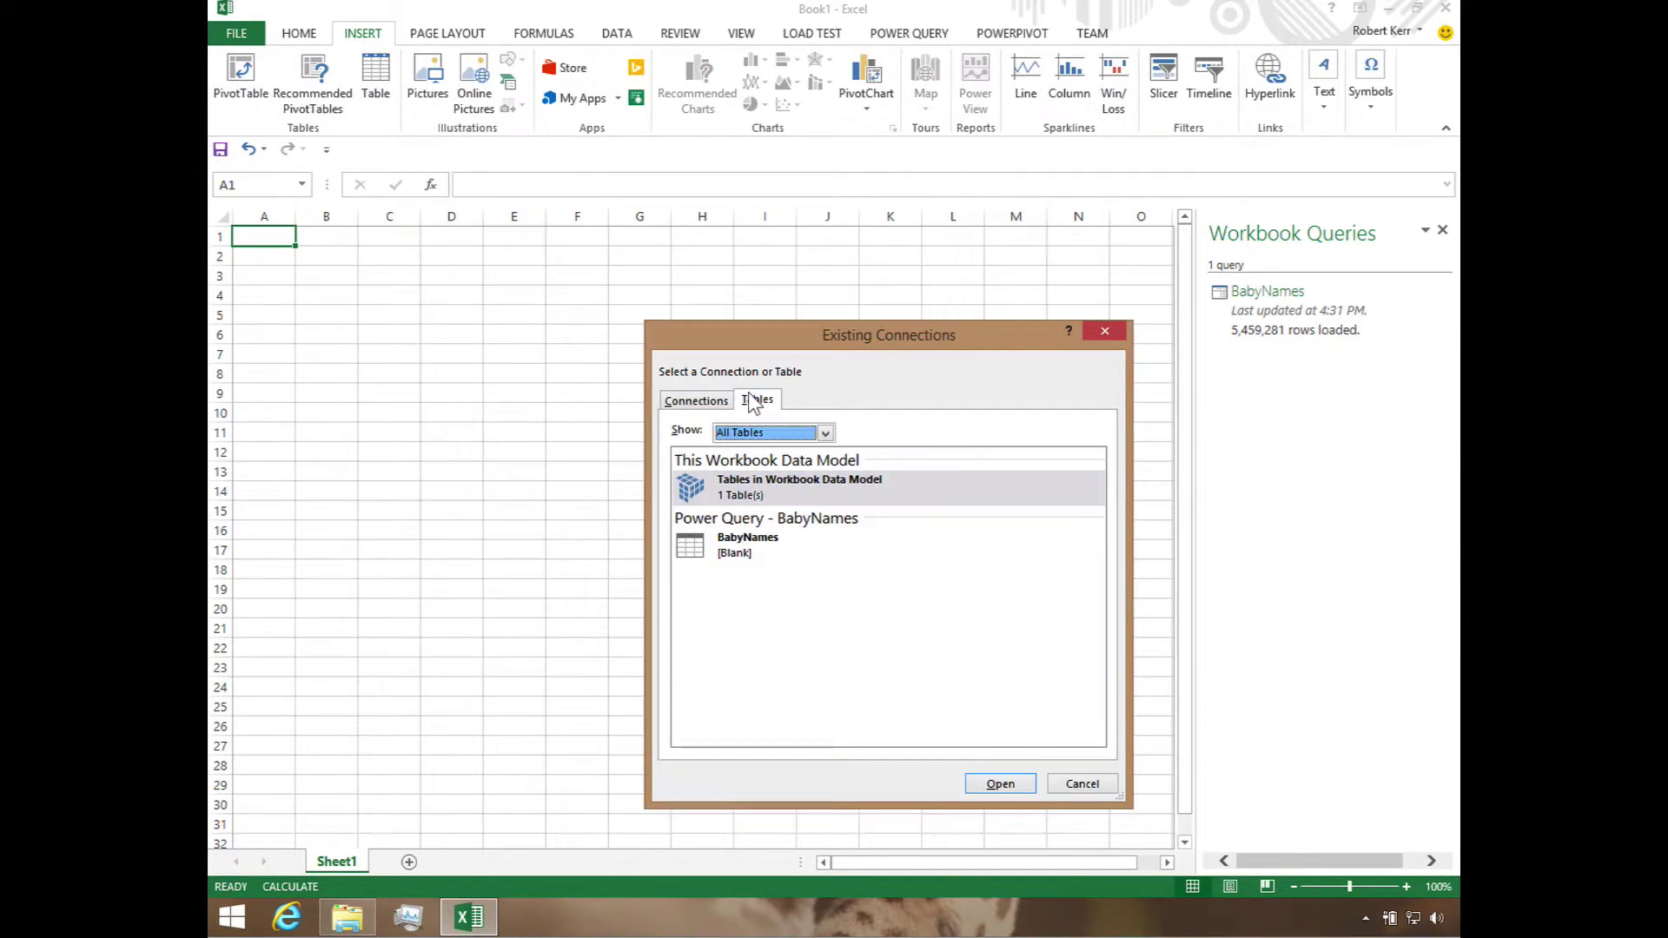
click(715, 544)
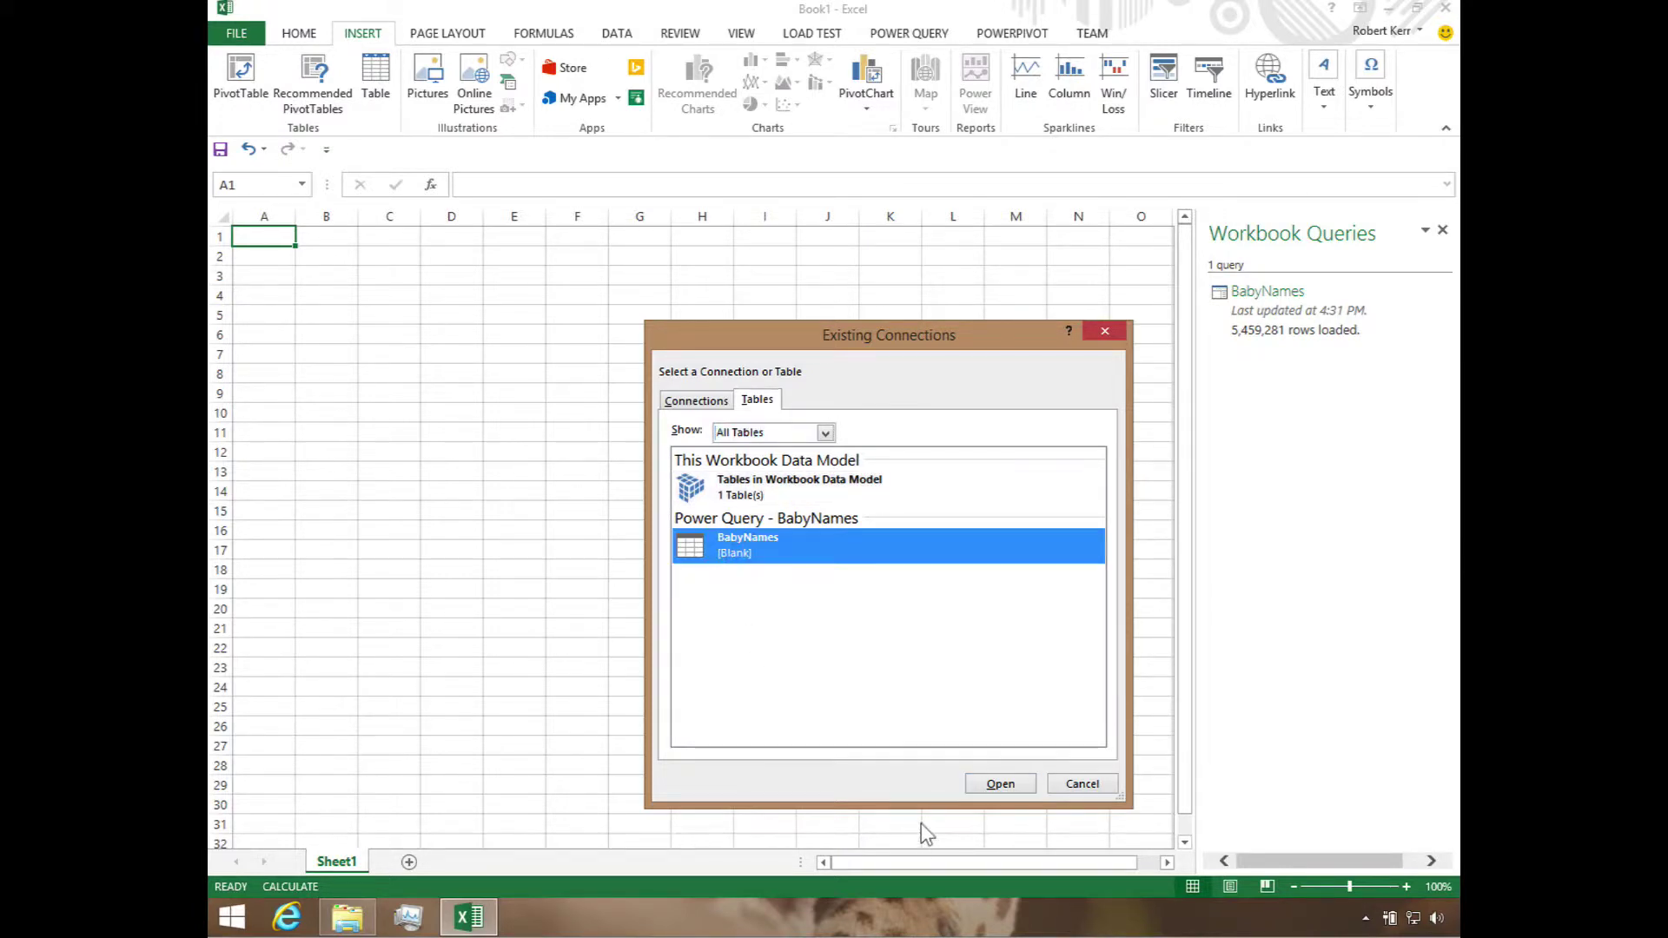
click(981, 787)
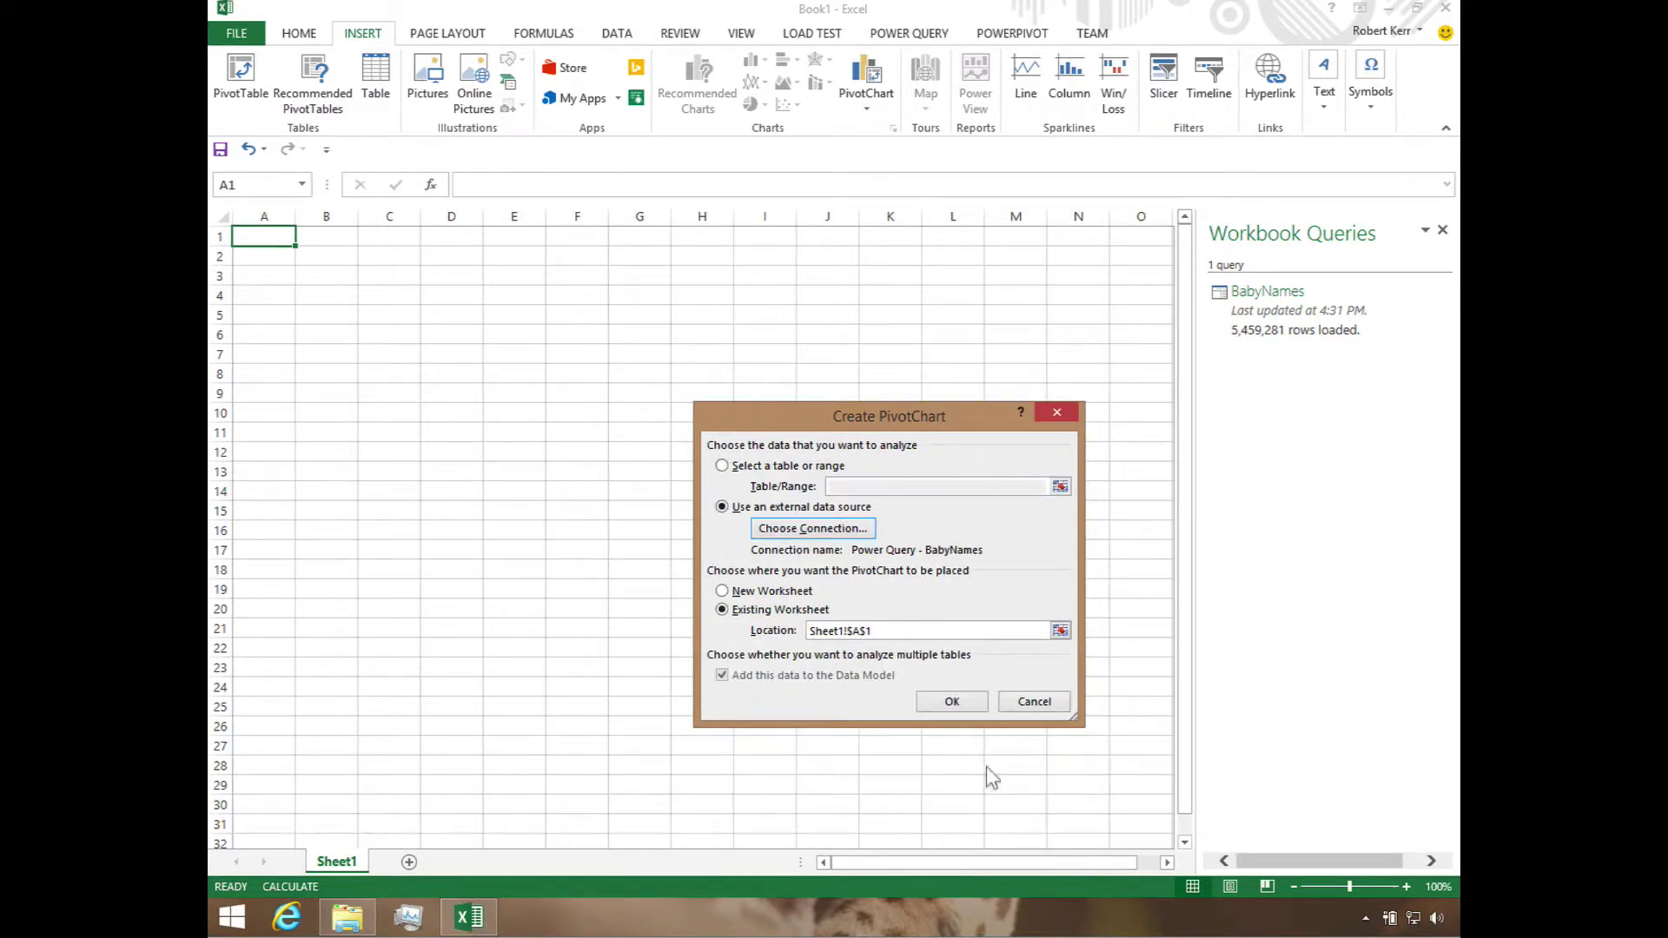
- Create Chart 2, narrow the Workbook Queries pane, and enlarge the chart across the sheet
click(959, 704)
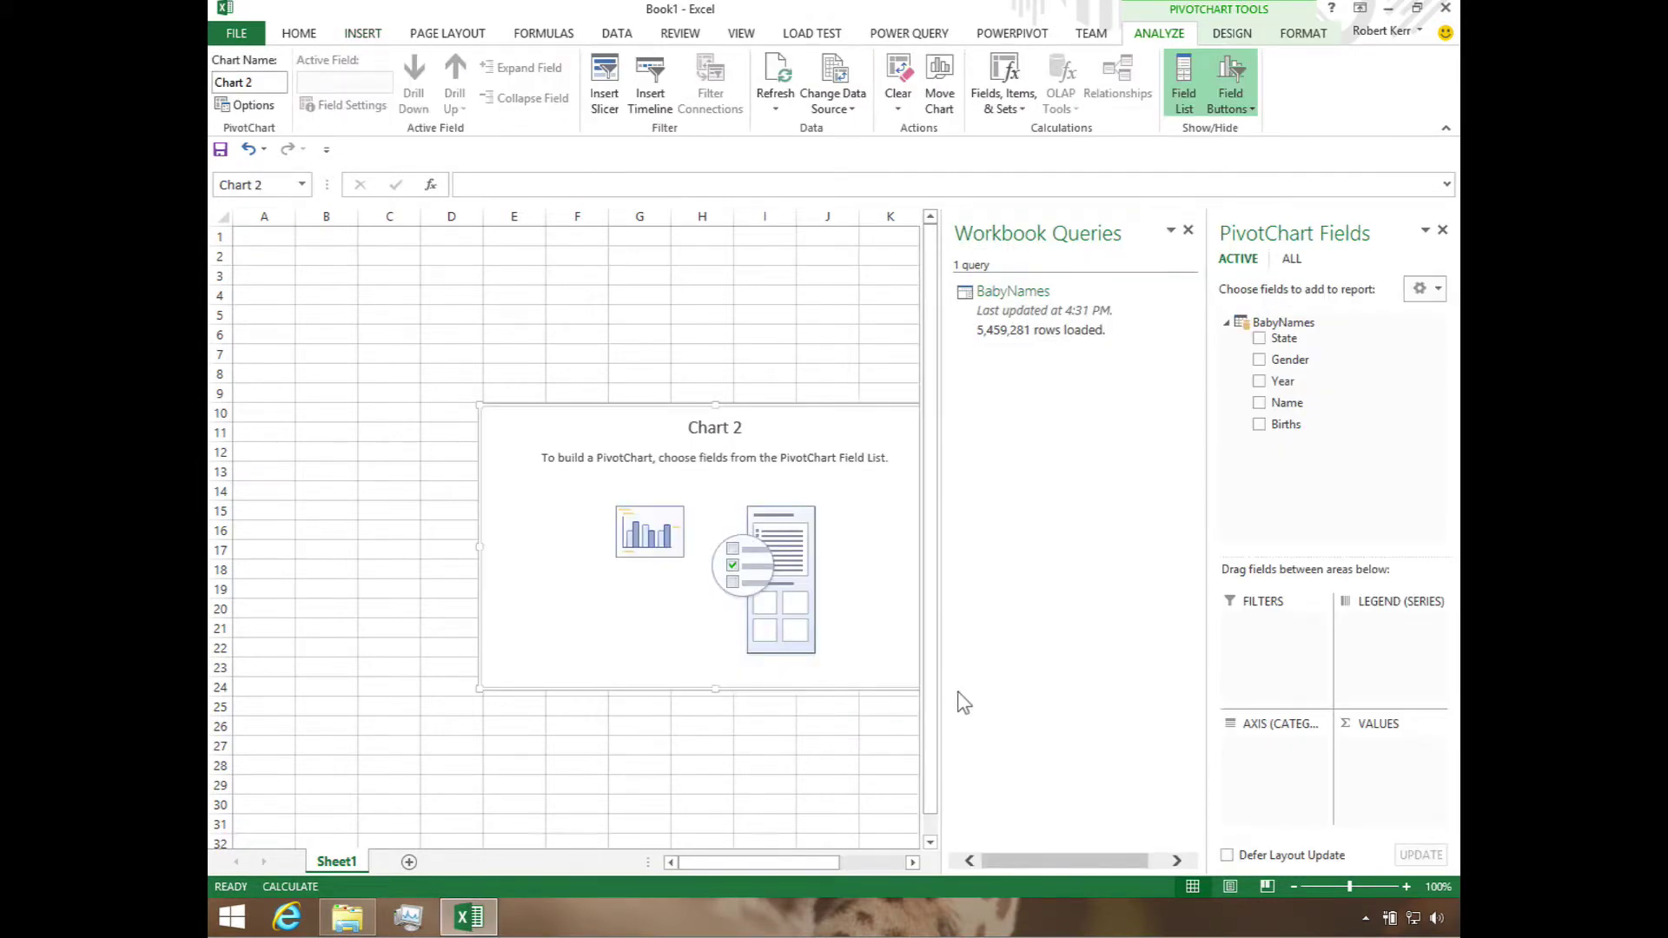
drag(796, 480, 686, 431)
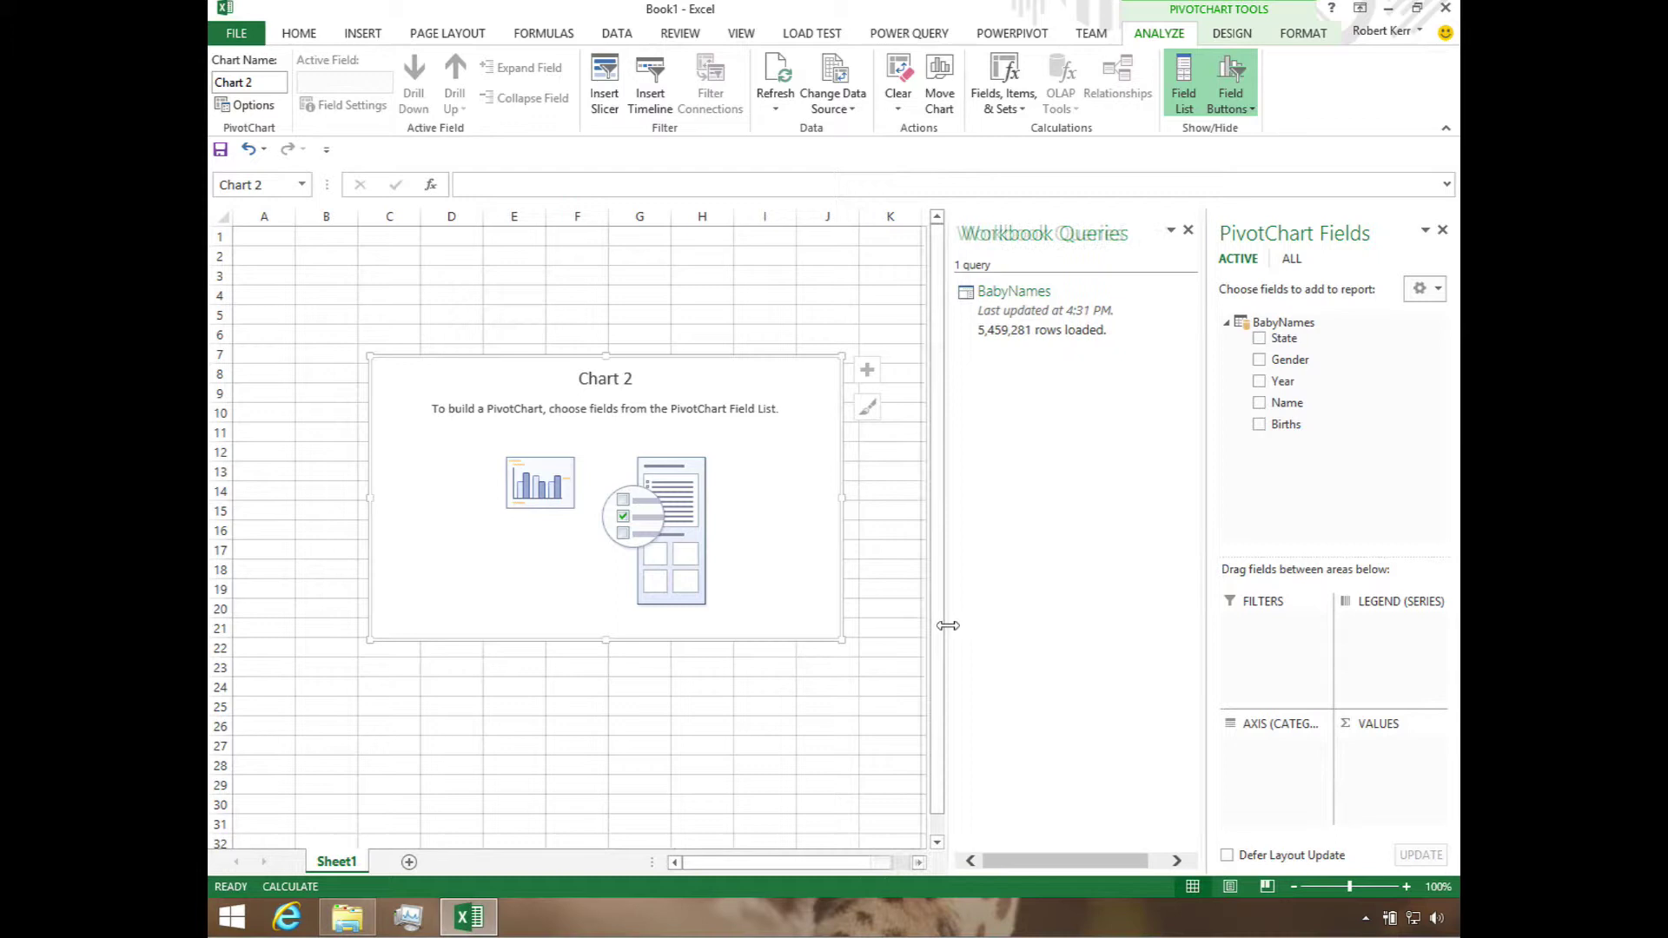
drag(939, 628, 1103, 618)
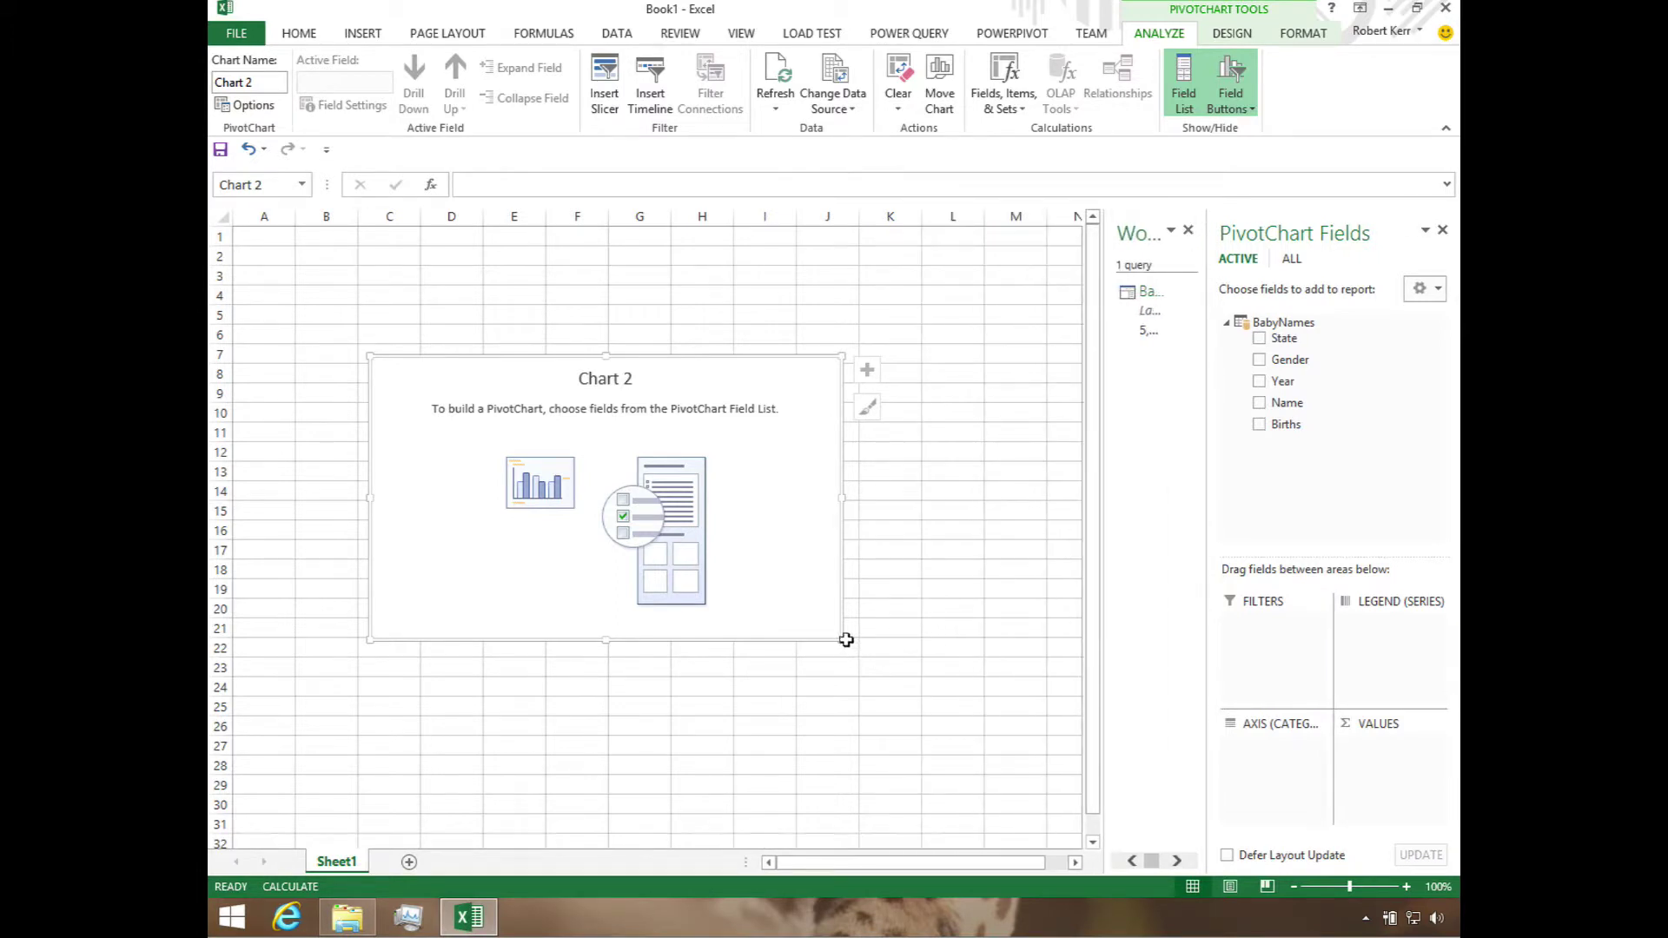
mouse_move(841, 639)
mouse_down()
mouse_move(1050, 774)
mouse_move(742, 771)
mouse_up()
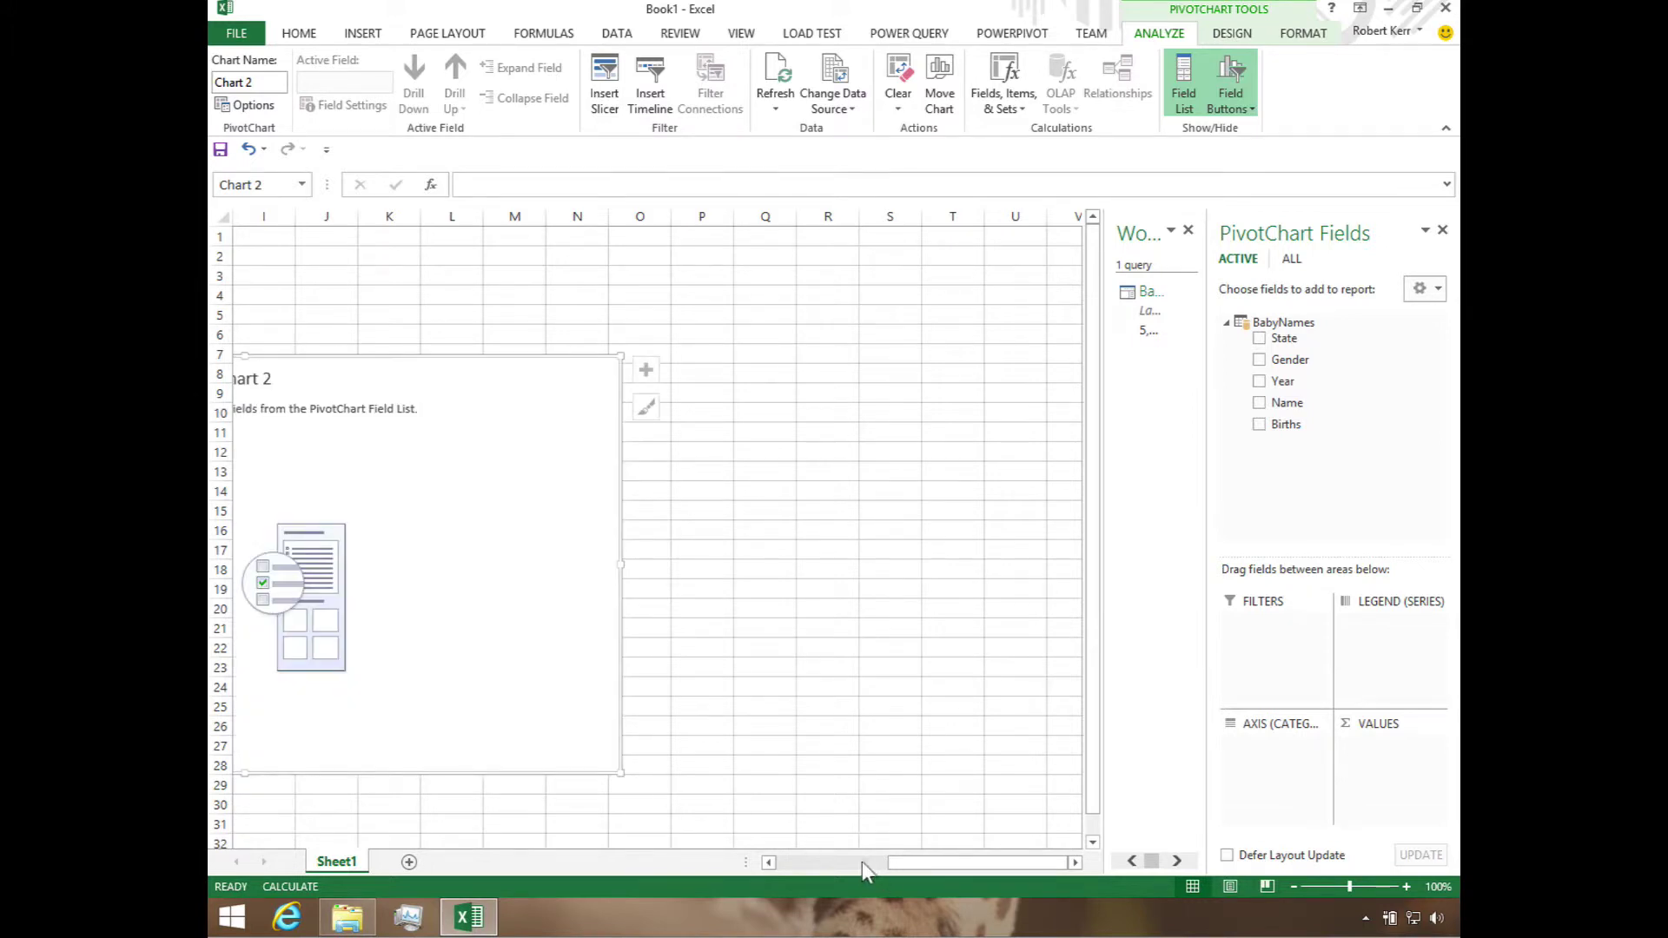
drag(890, 863, 841, 863)
drag(931, 717, 868, 713)
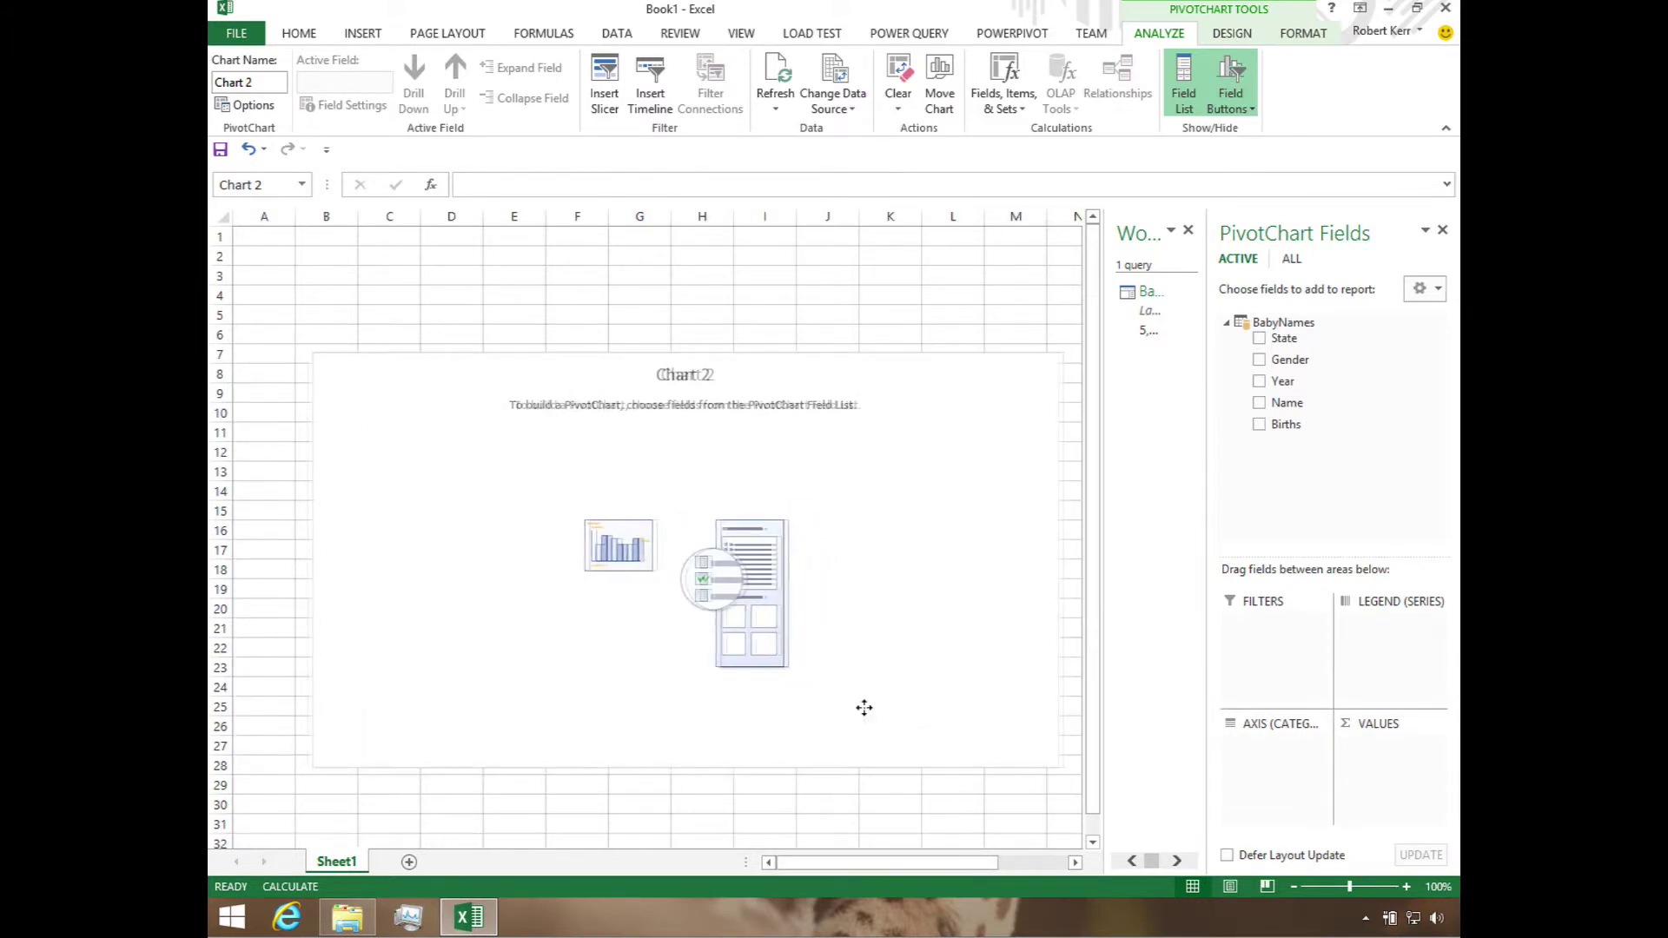
mouse_move(1288, 404)
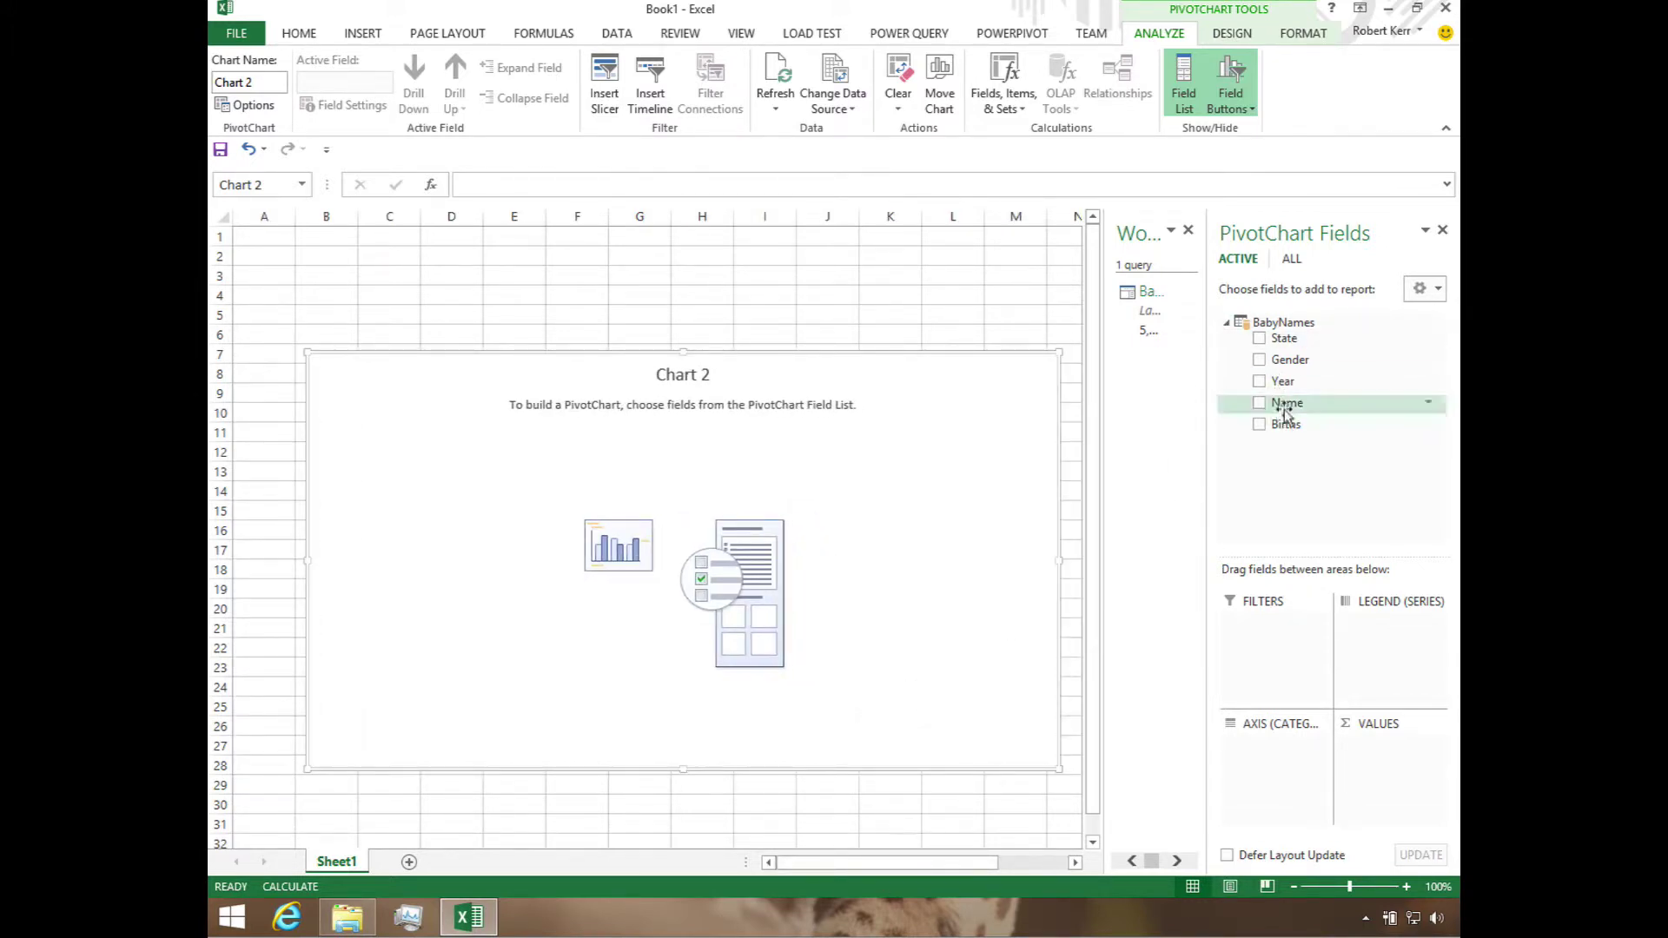
- Put Year on the axis, Sum of Births in Values, and Gender in the legend
drag(1284, 381, 1252, 754)
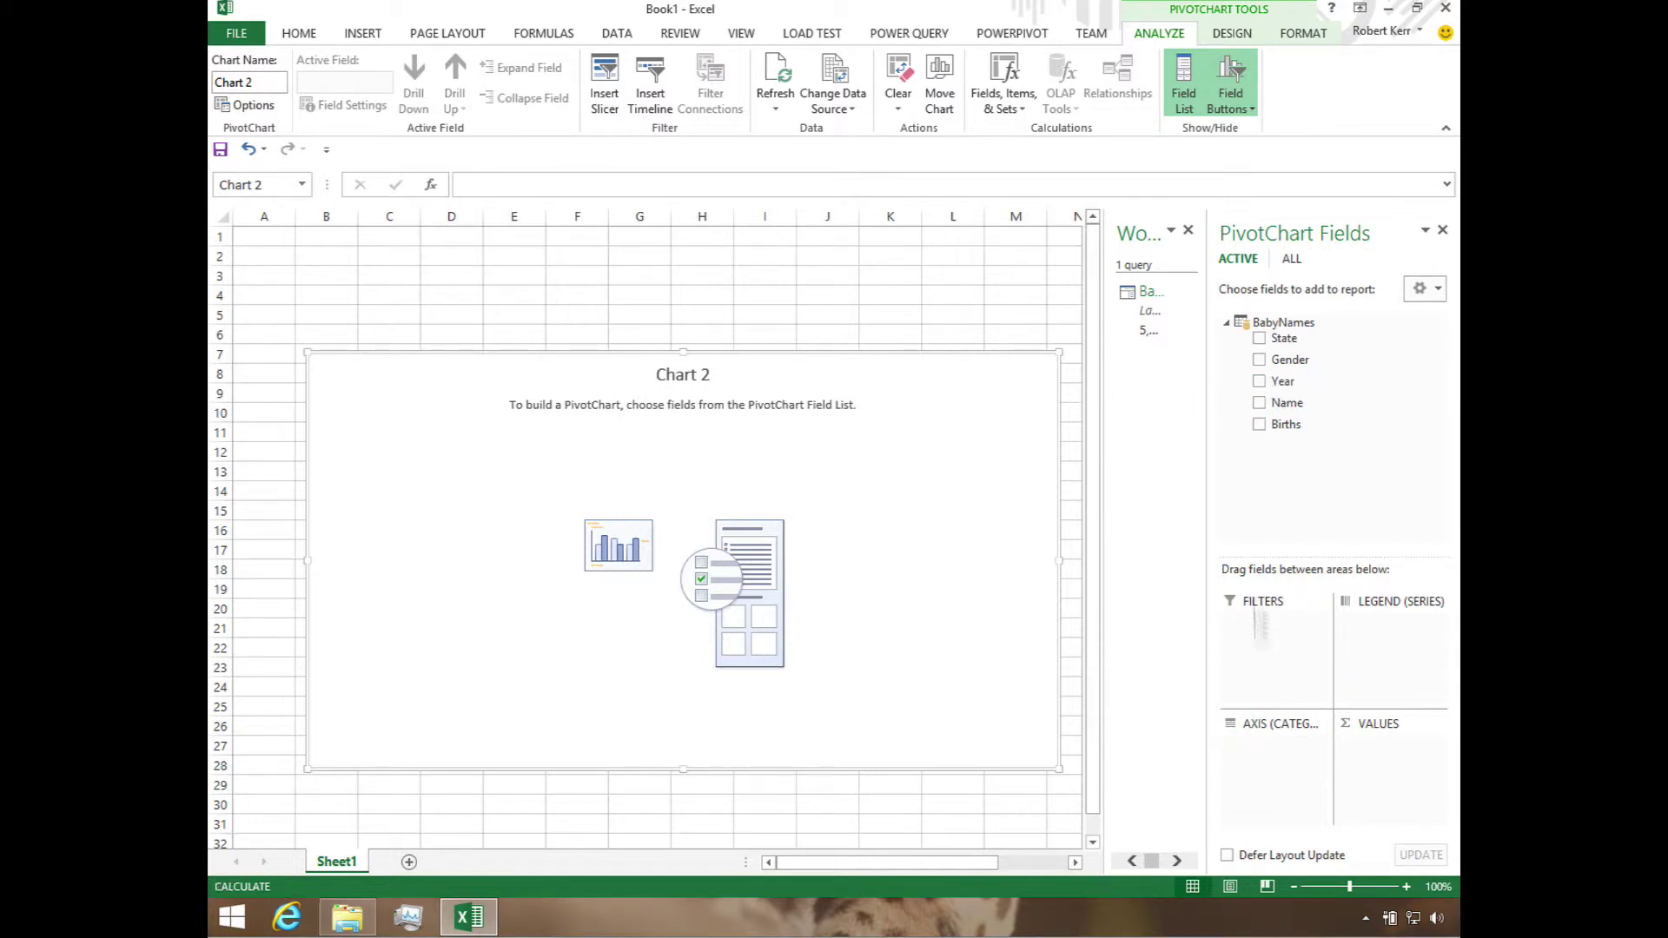
drag(1286, 423, 1362, 786)
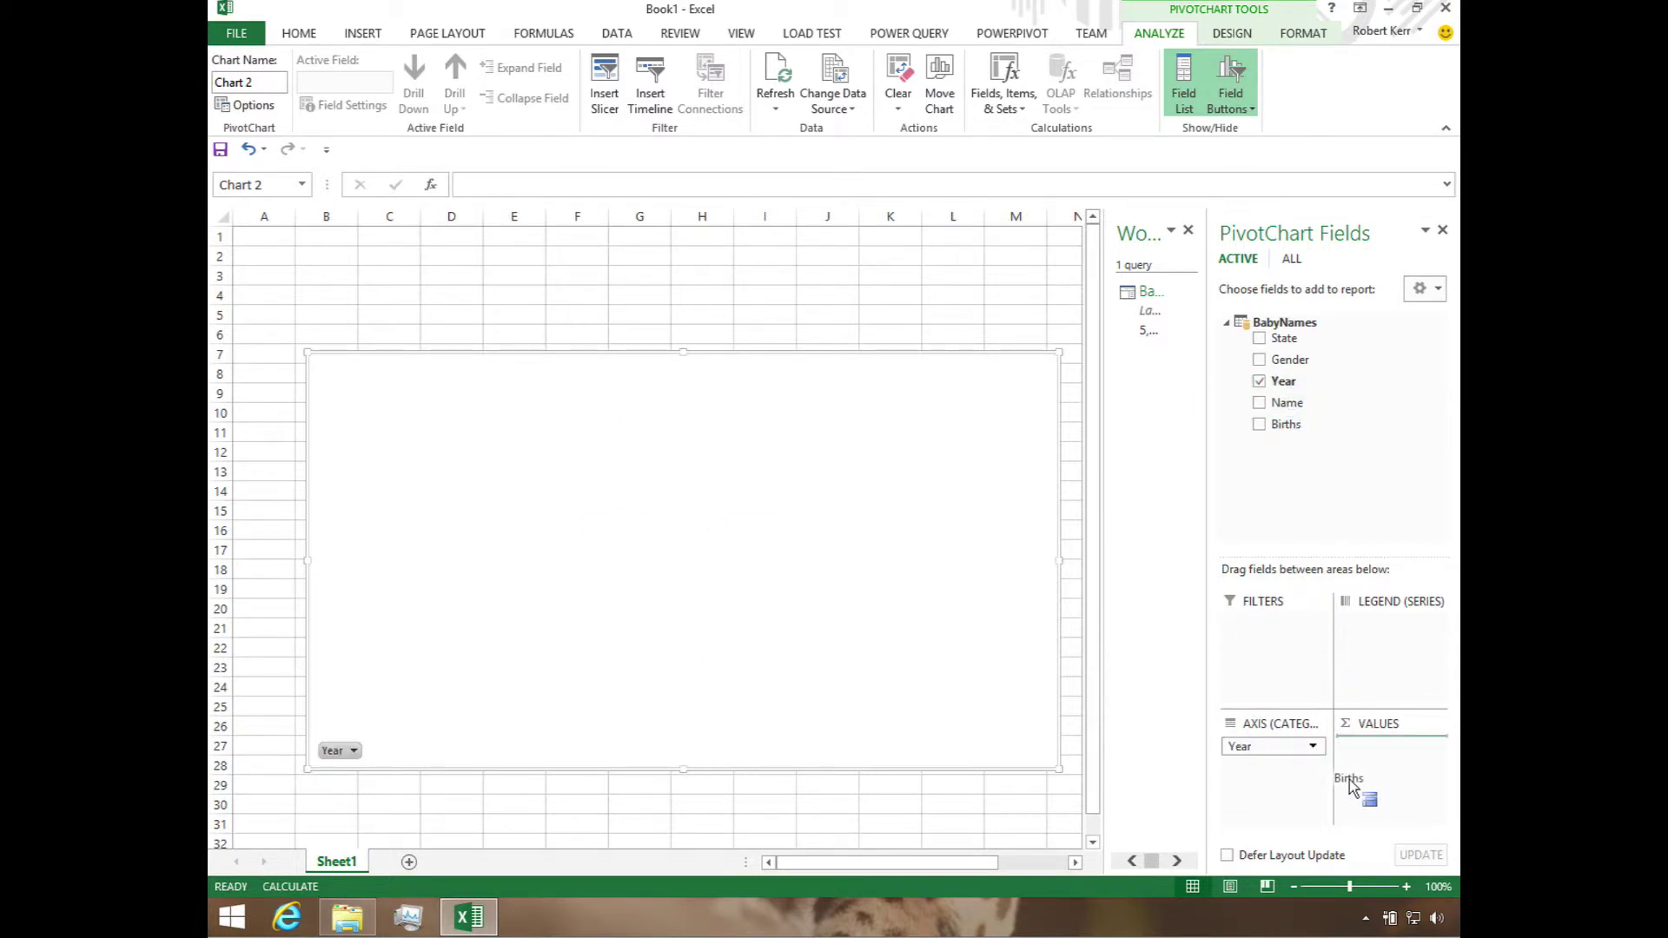
drag(1291, 361, 1379, 639)
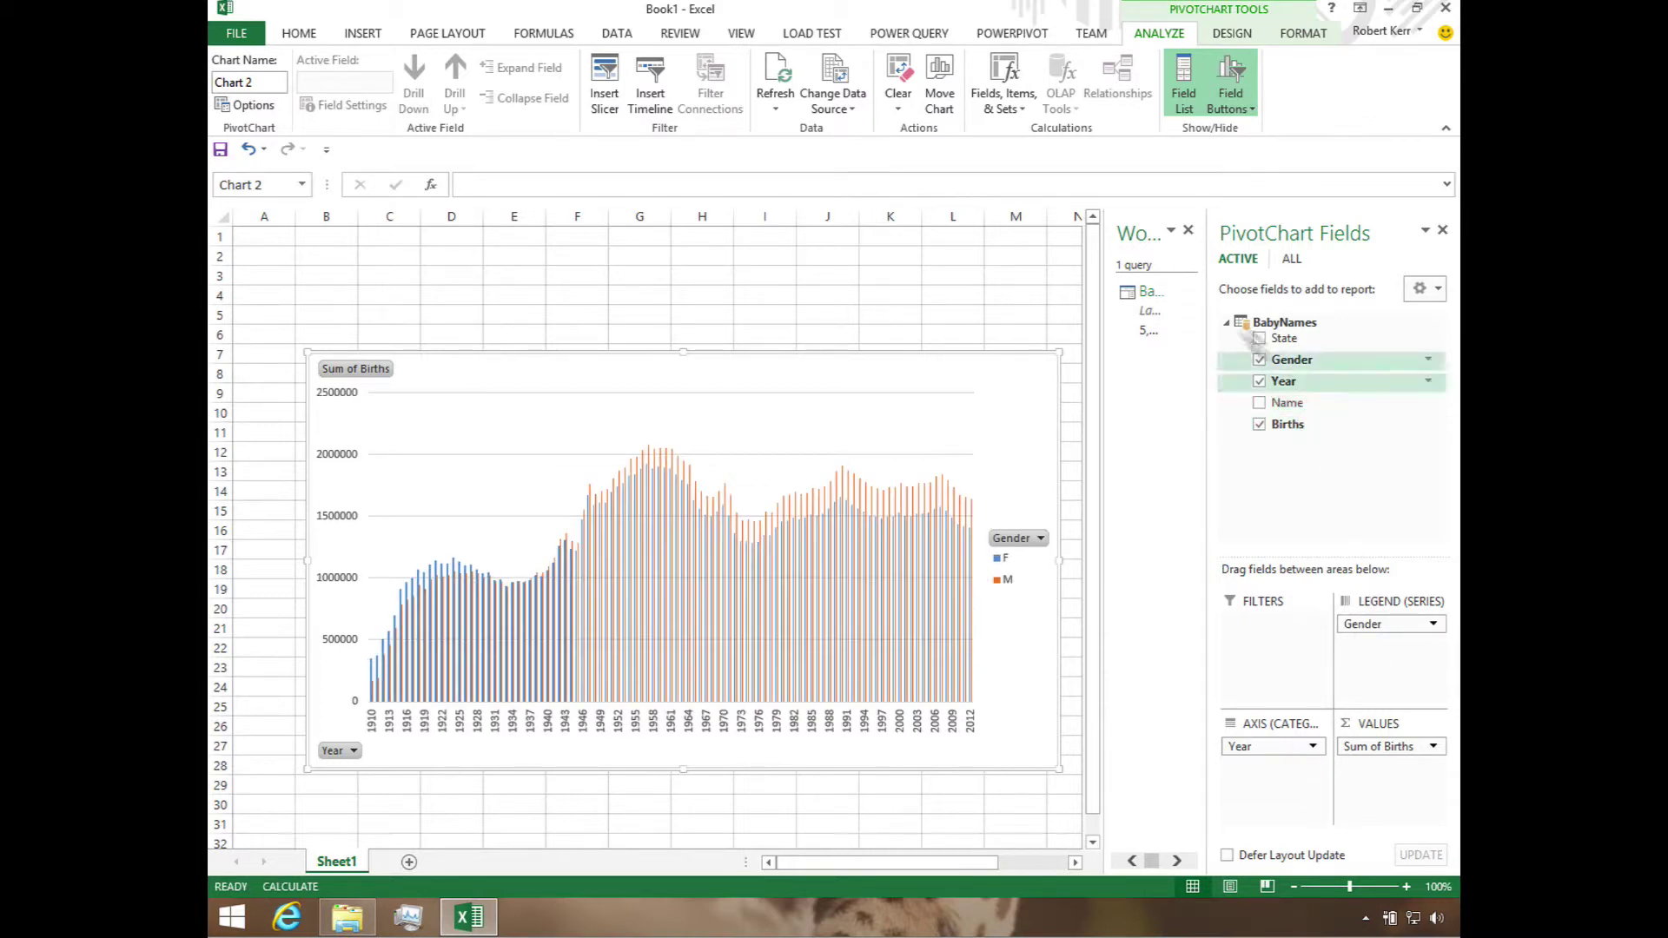
- Change the Sum of Births by Year PivotChart to a Line chart with separate F and M lines
click(1225, 34)
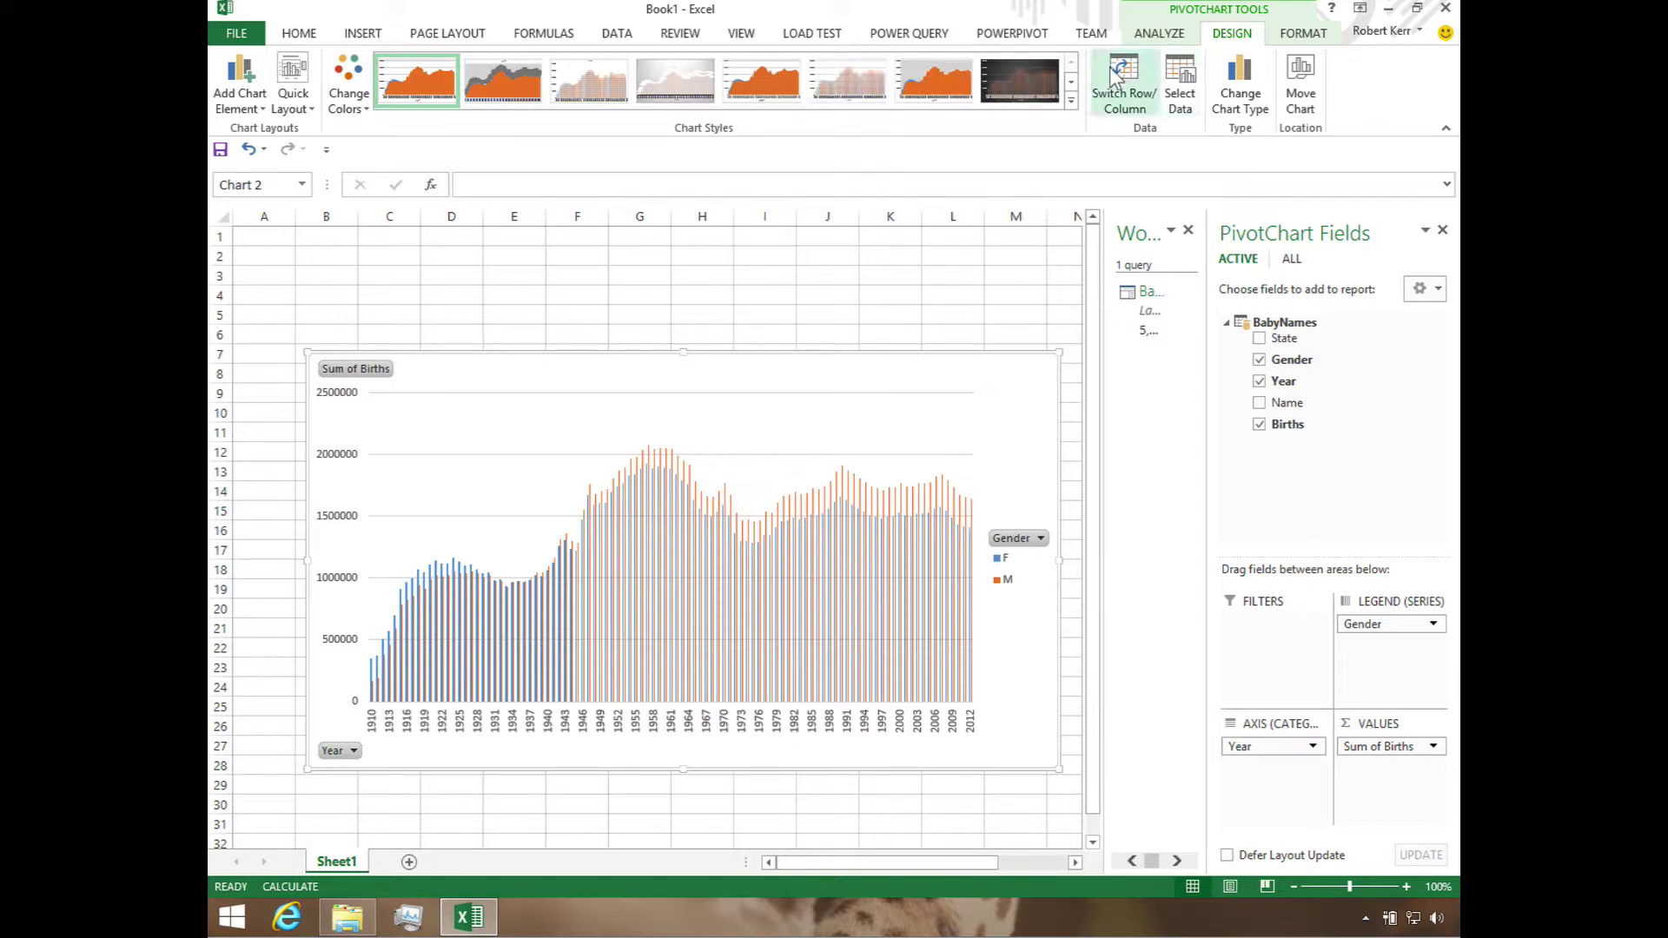
click(1070, 96)
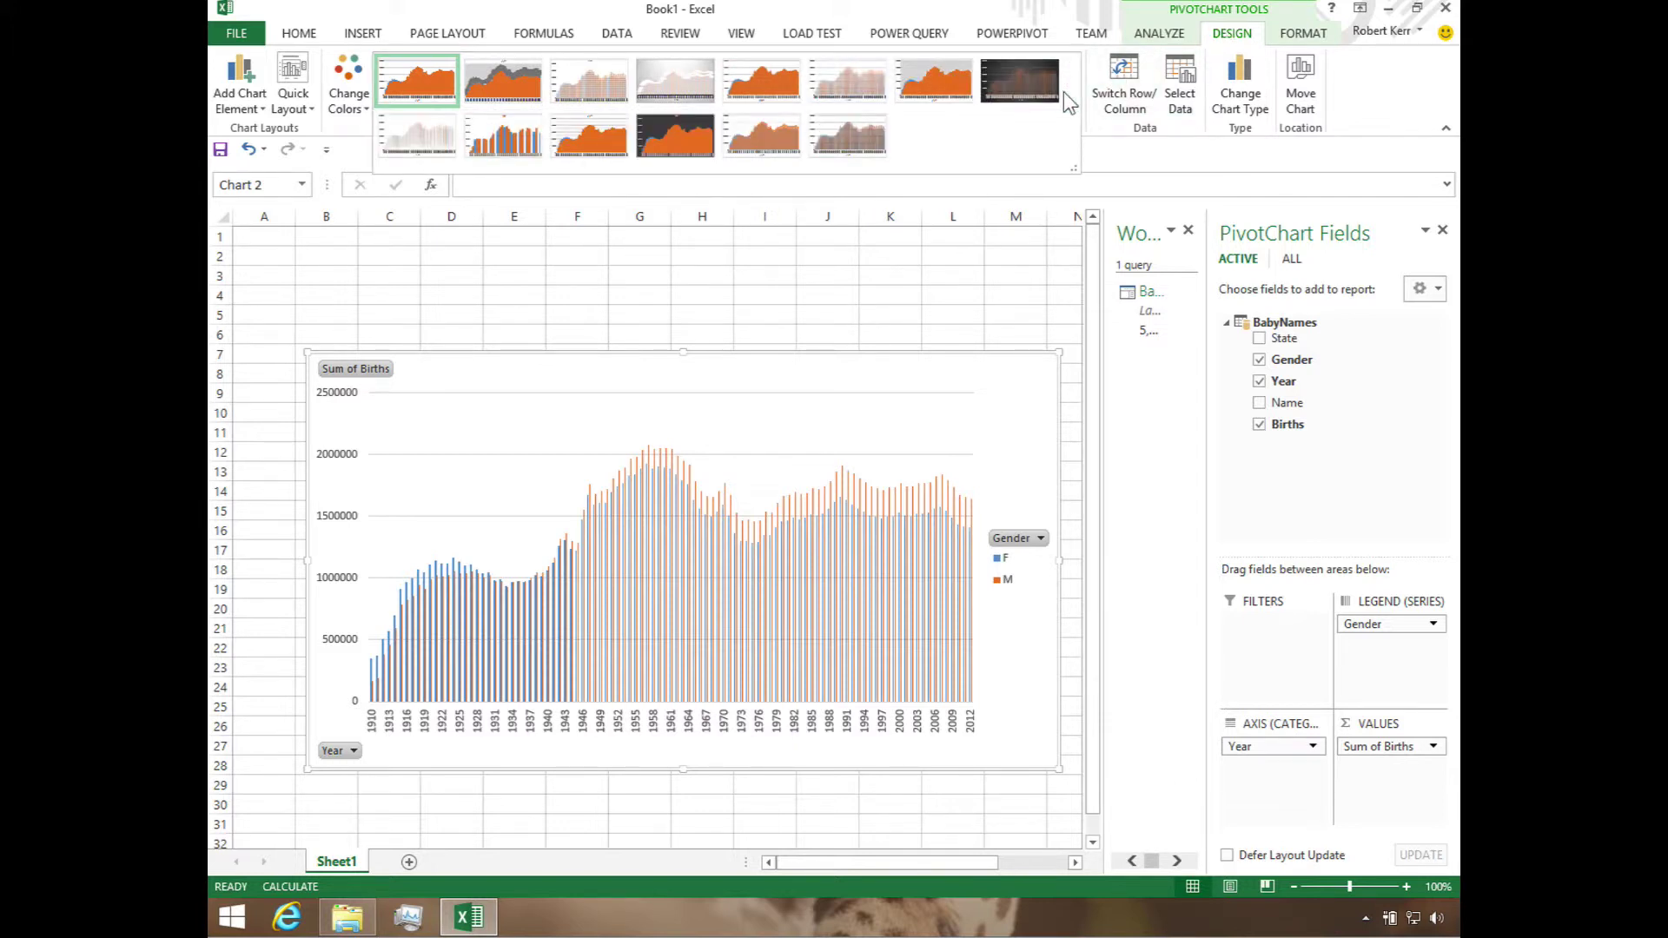
click(1243, 79)
click(783, 348)
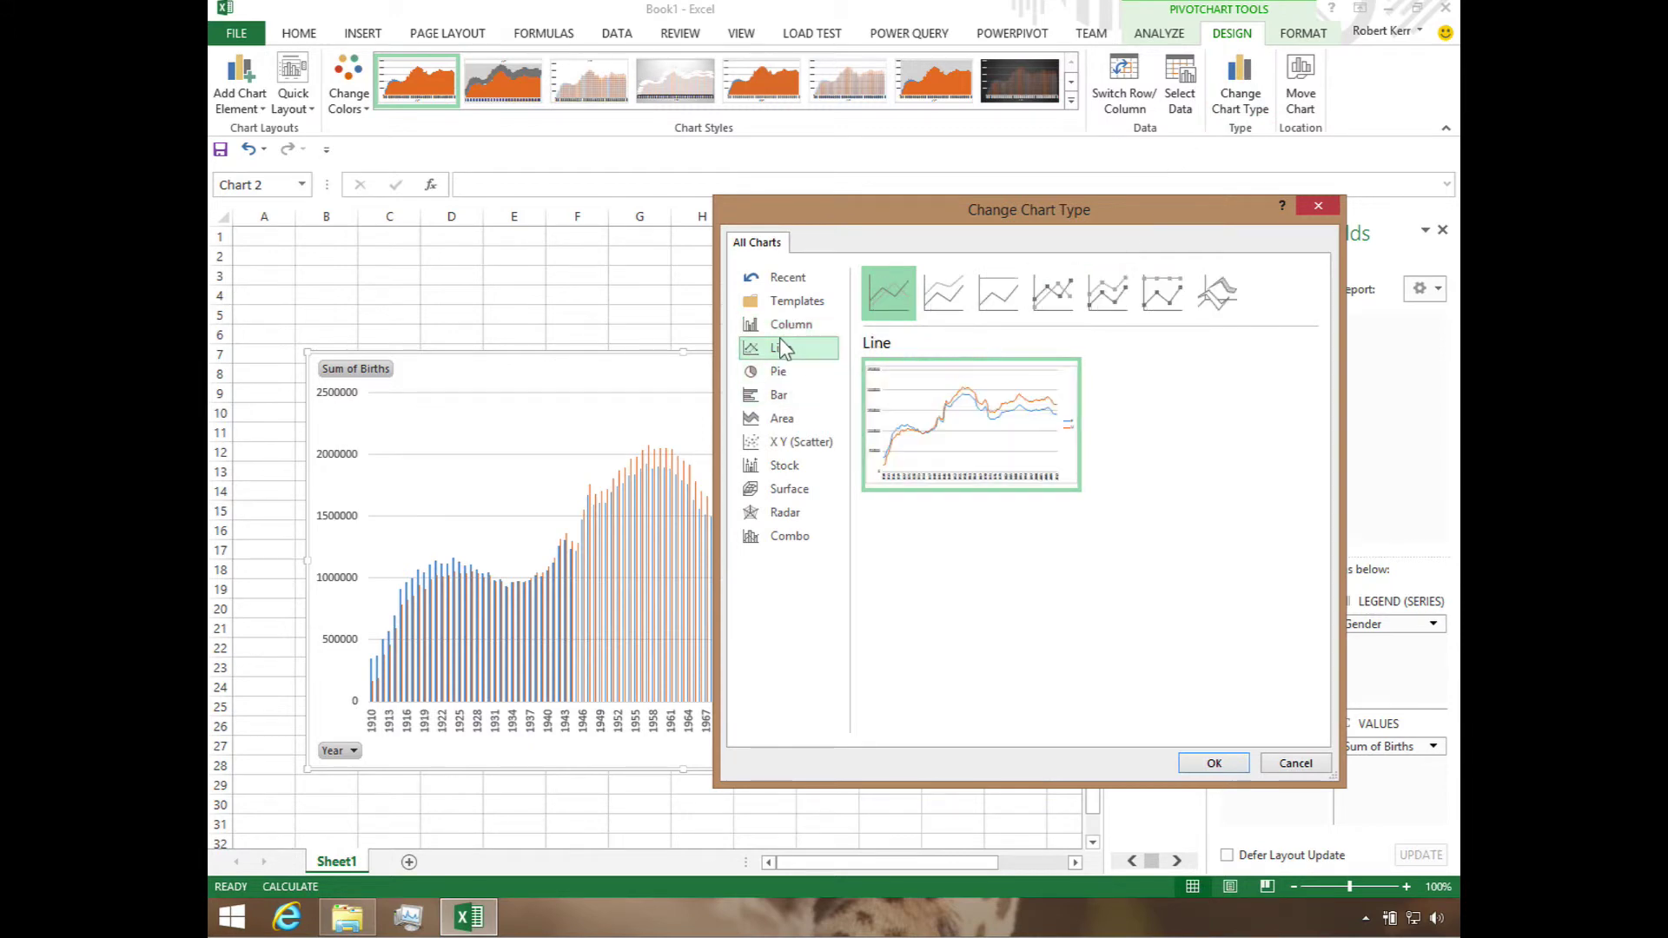
click(1213, 766)
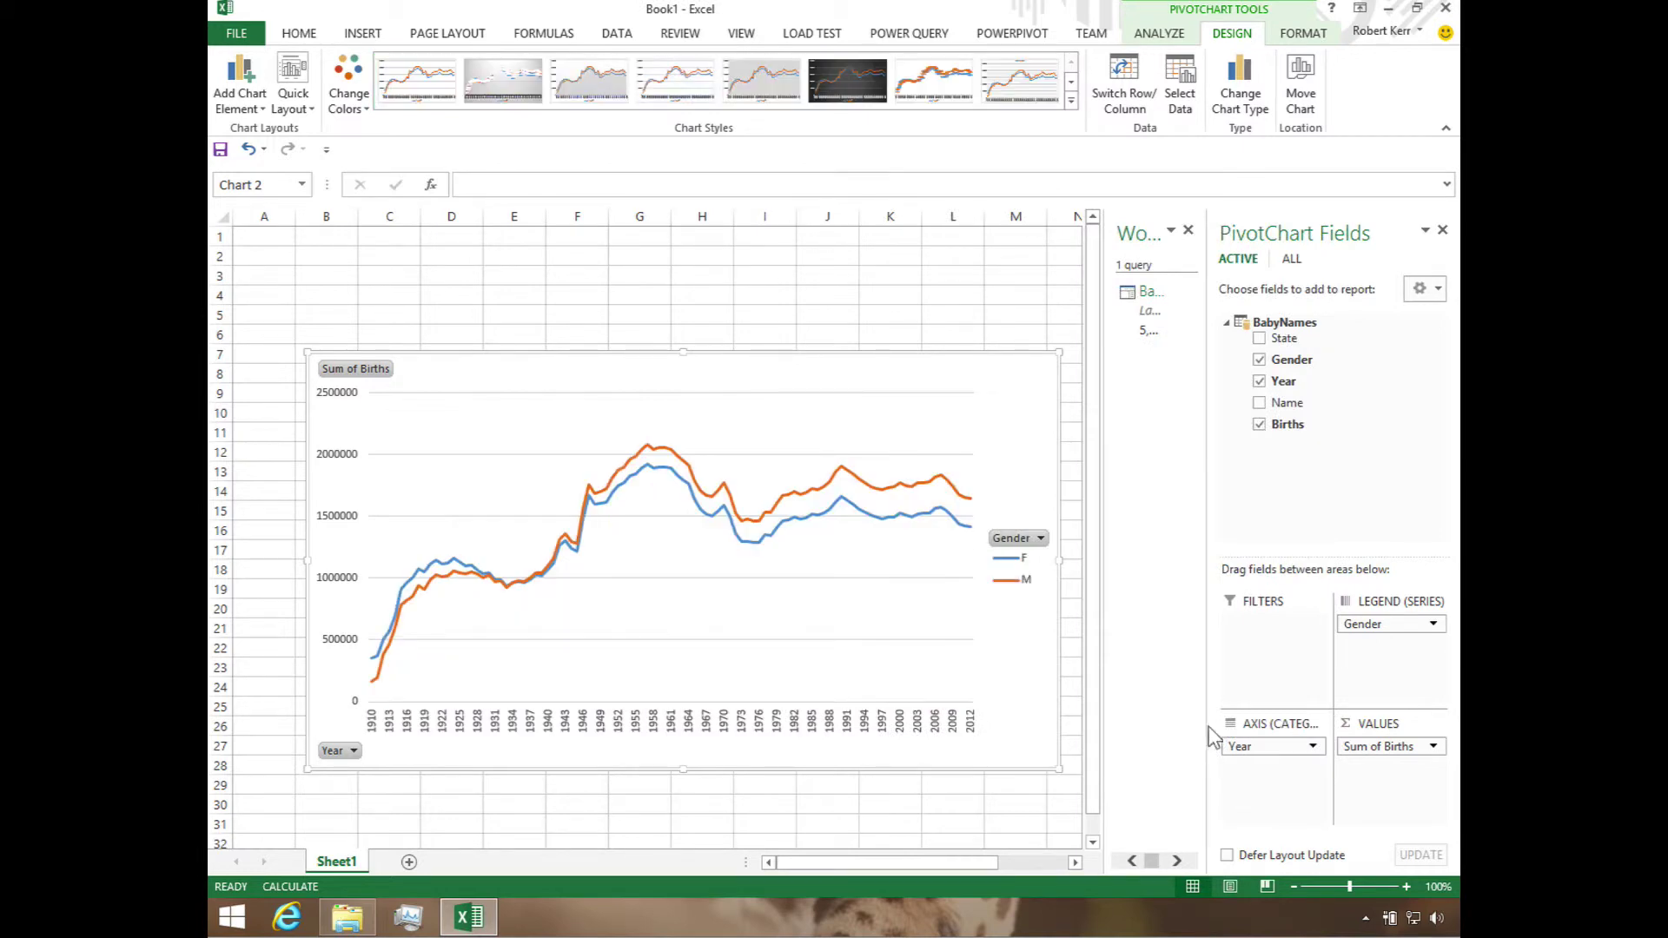
- Add the State field as a slicer and move it to the sheet's top-left
right_click(1287, 338)
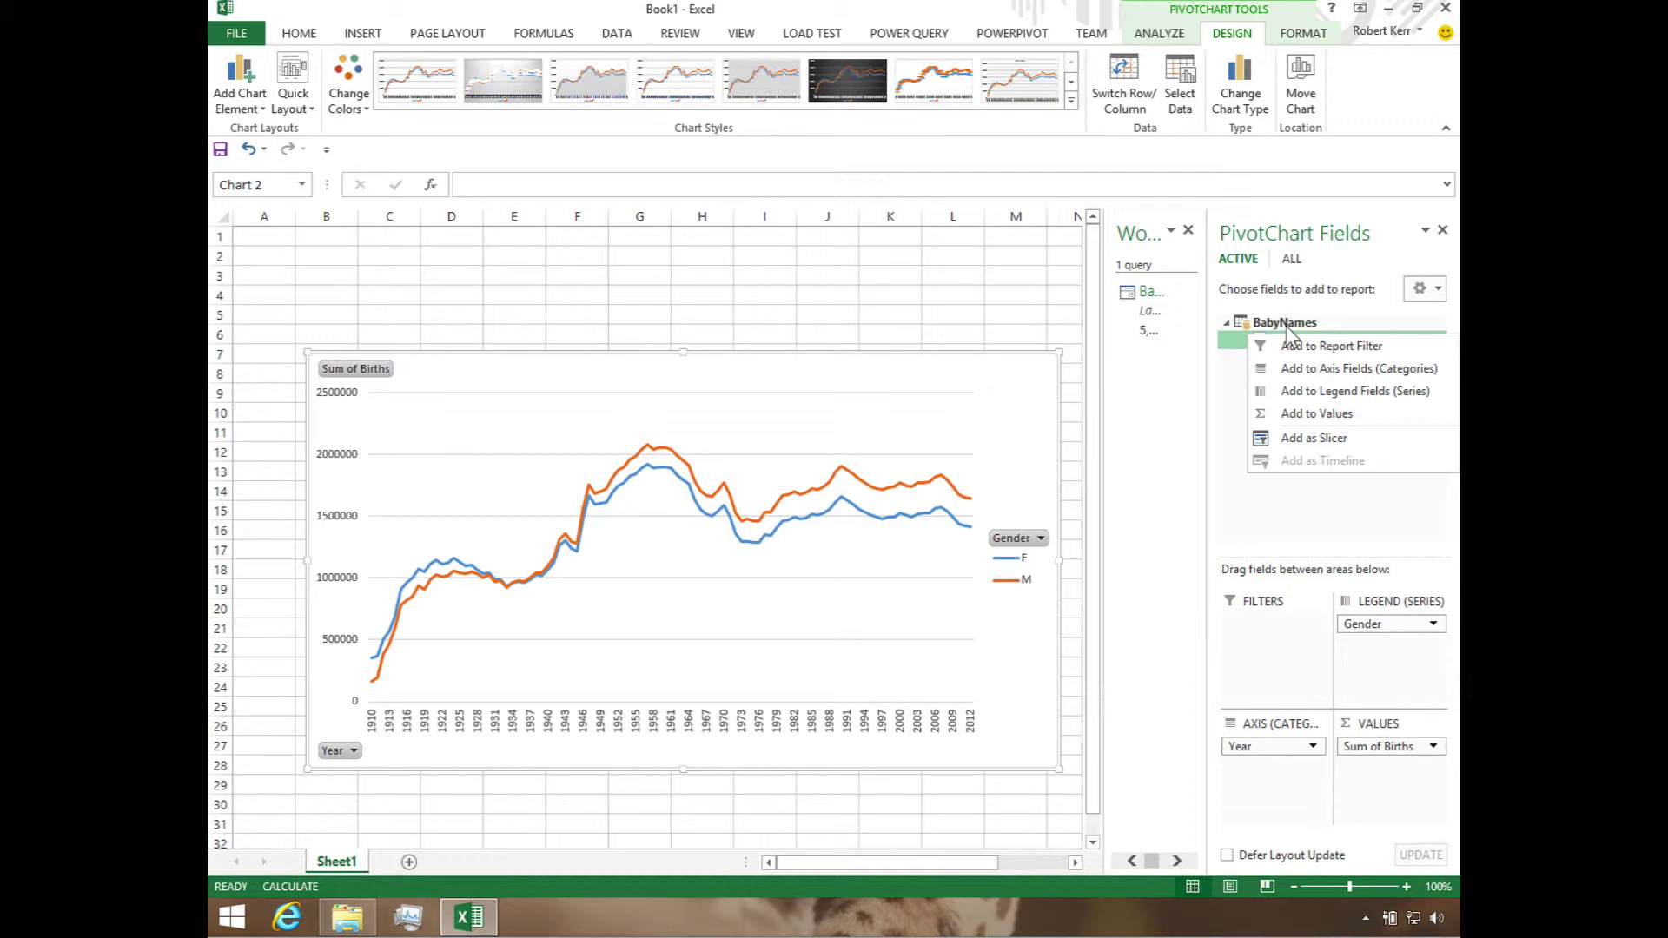
click(1305, 437)
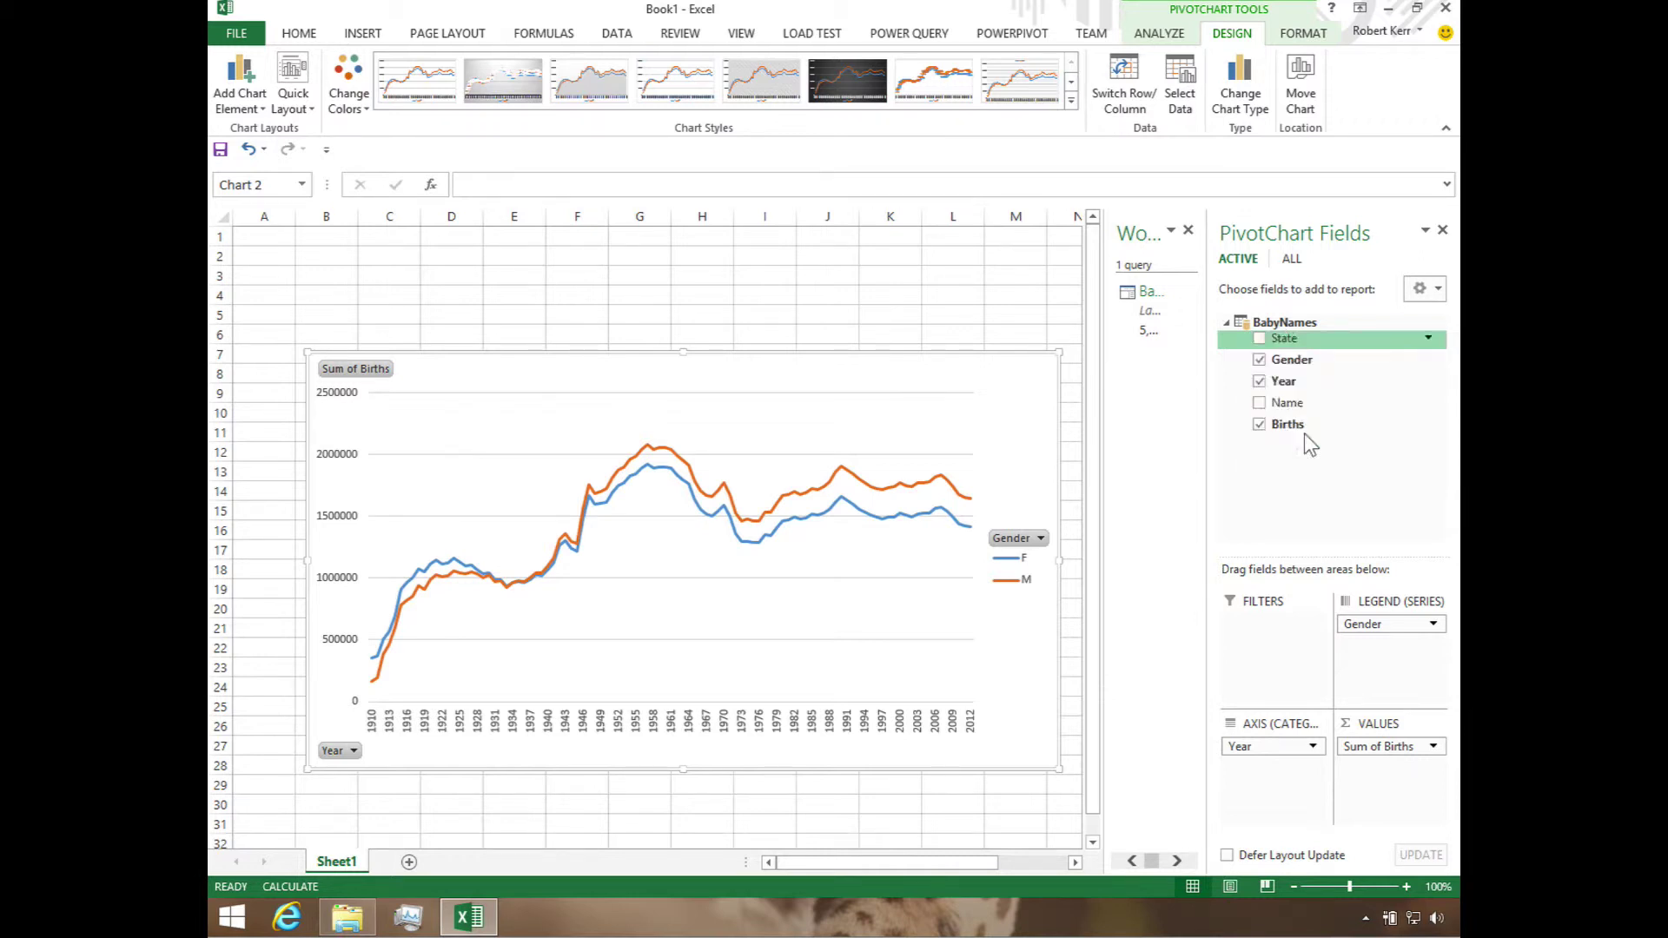
drag(640, 424, 298, 306)
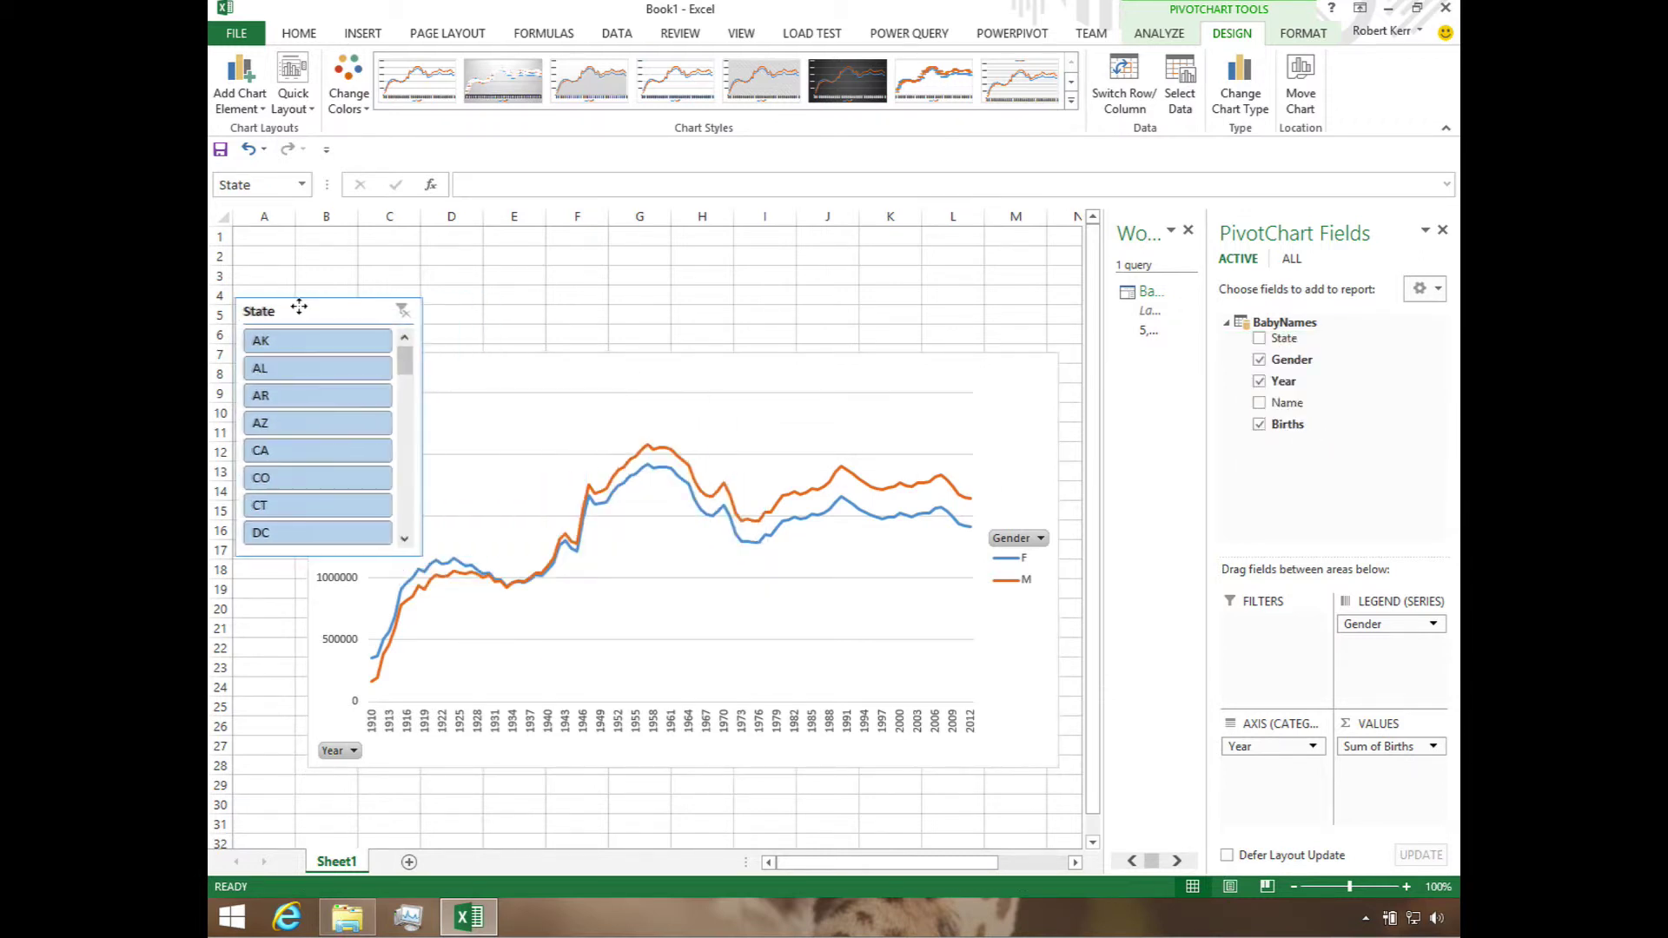
- Narrow the PivotChart from its left edge and place the State slicer beside it
click(317, 671)
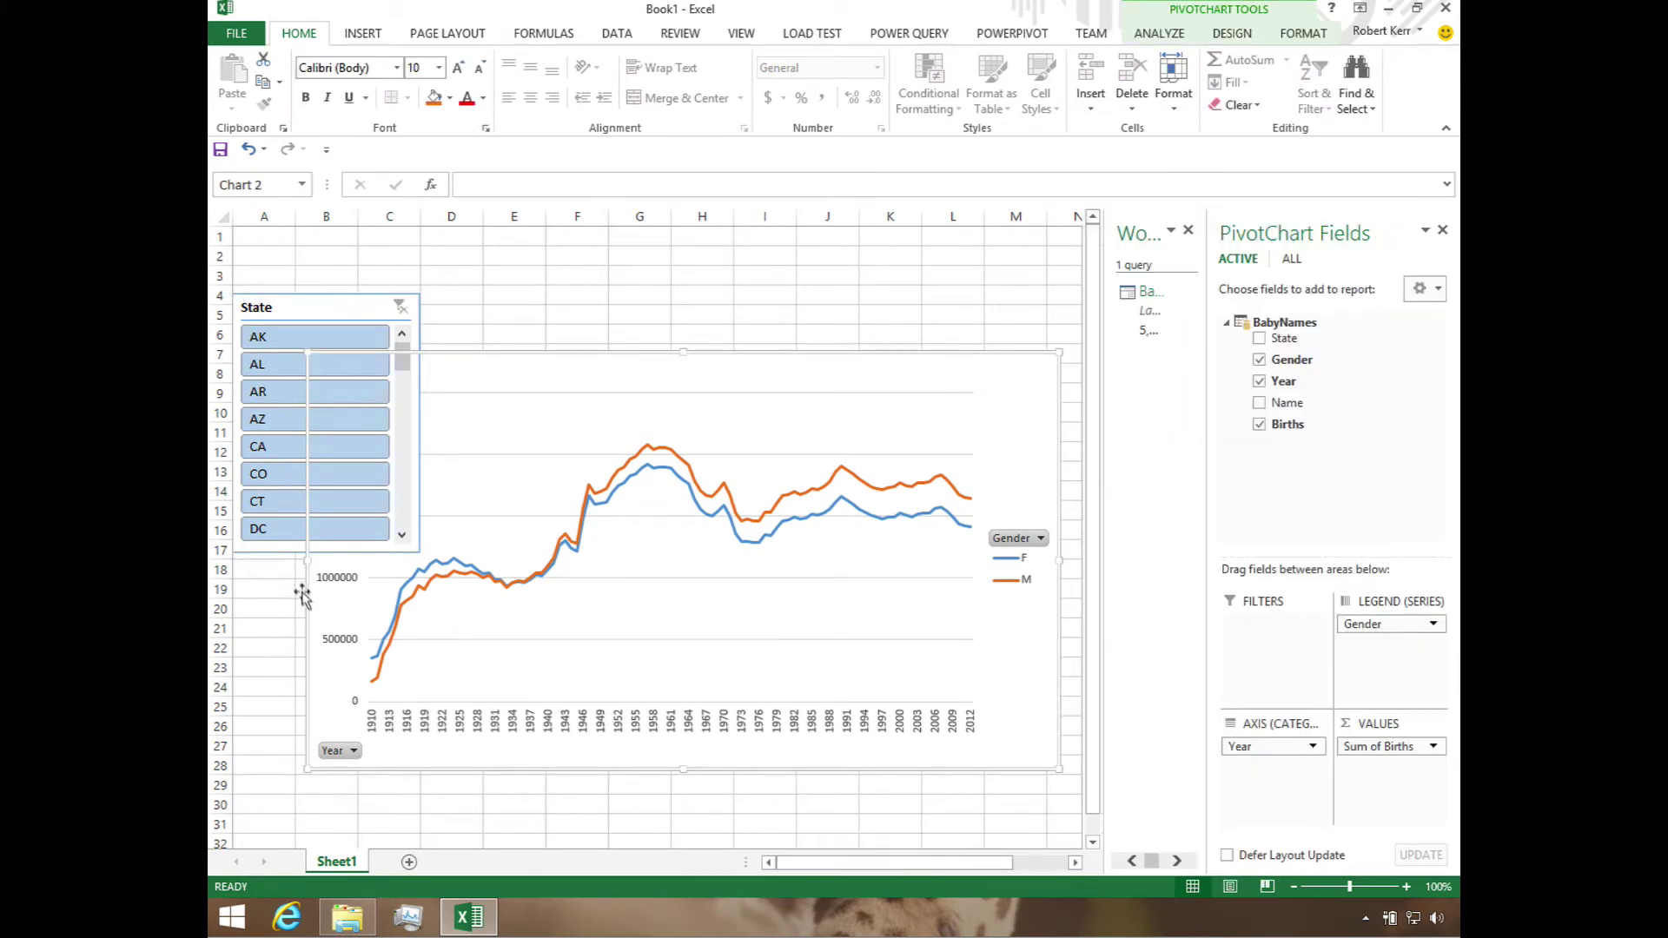
drag(304, 558, 480, 558)
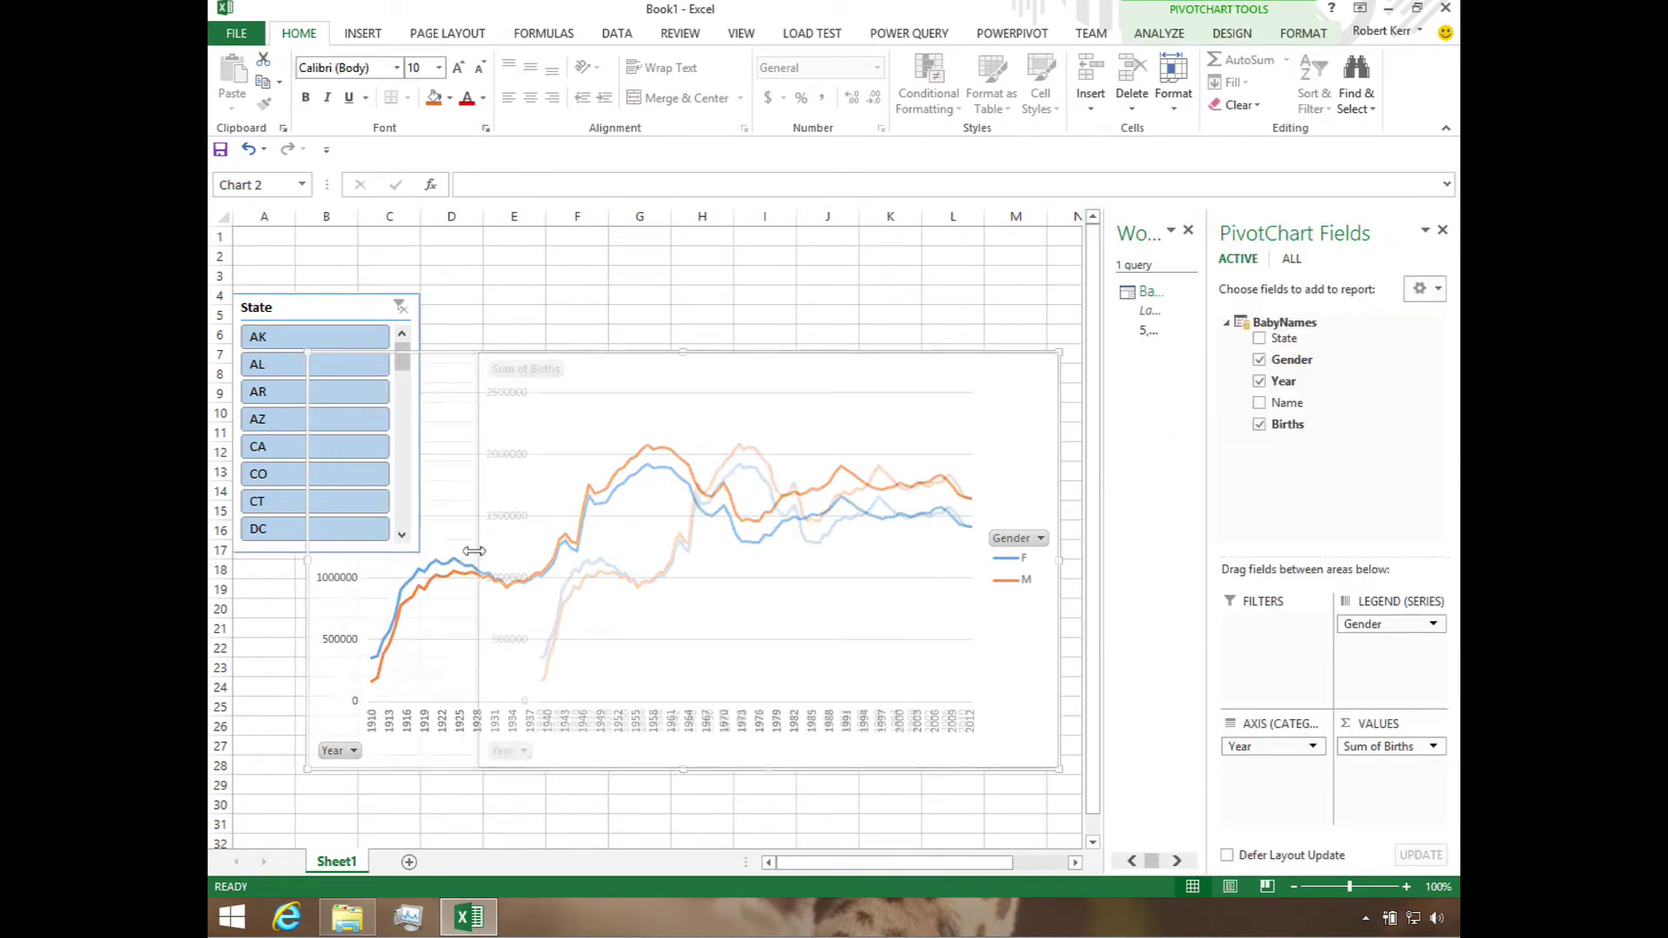
drag(328, 309, 351, 364)
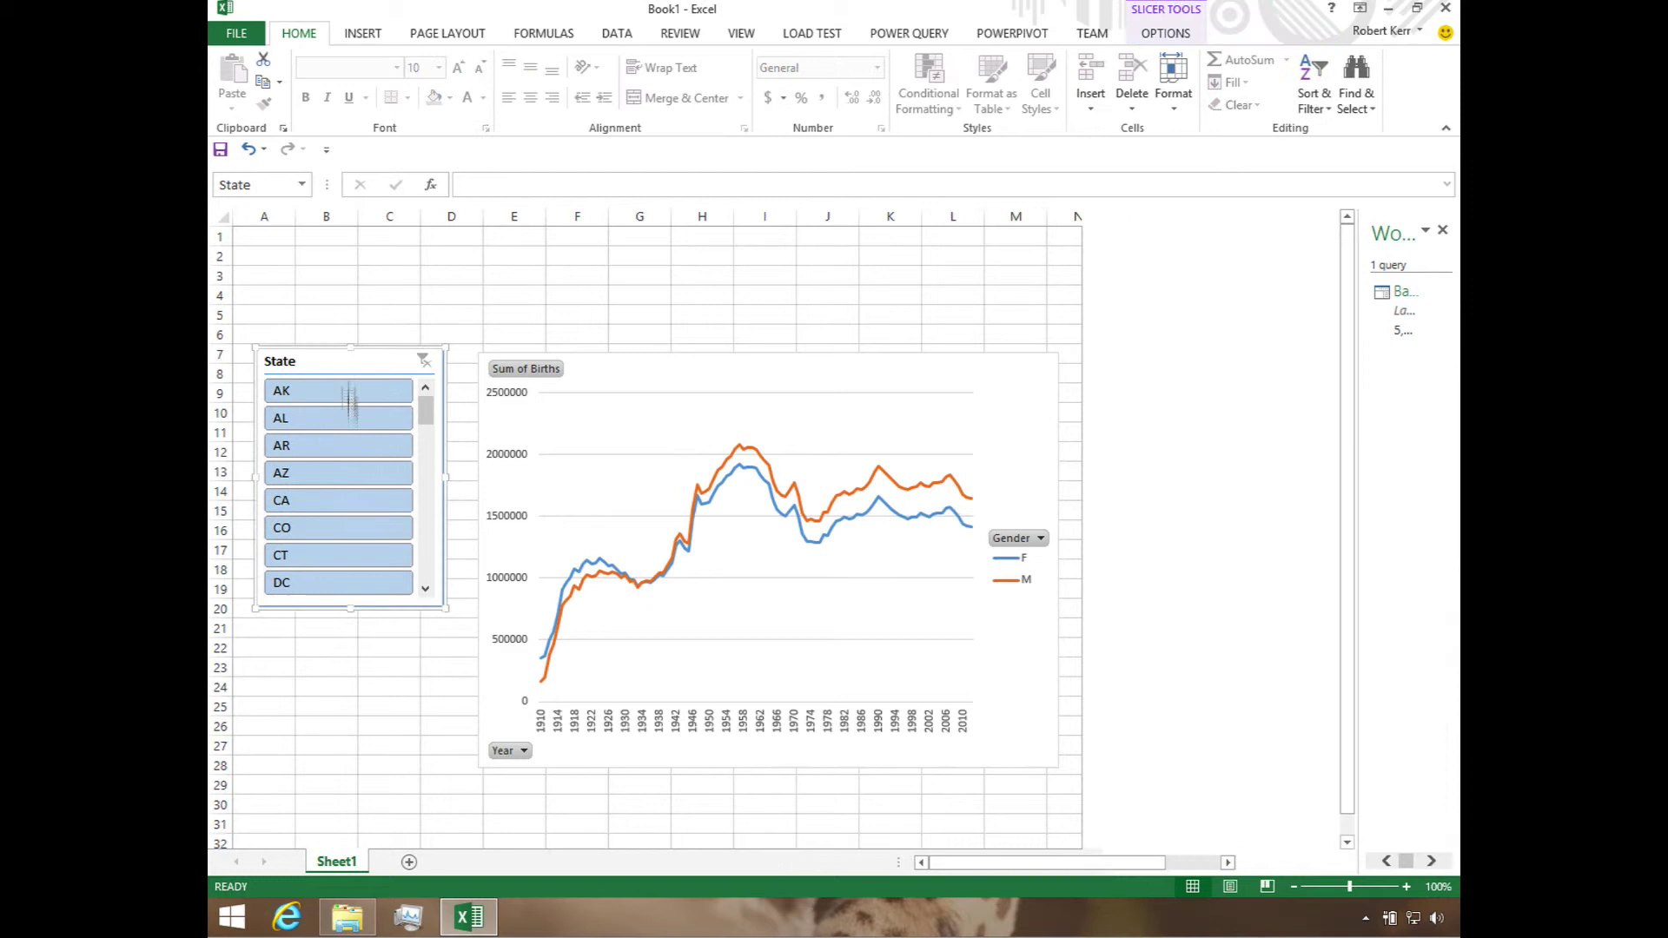
- Use the State slicer to try CA and CT, ending with the chart filtered to AL
click(330, 504)
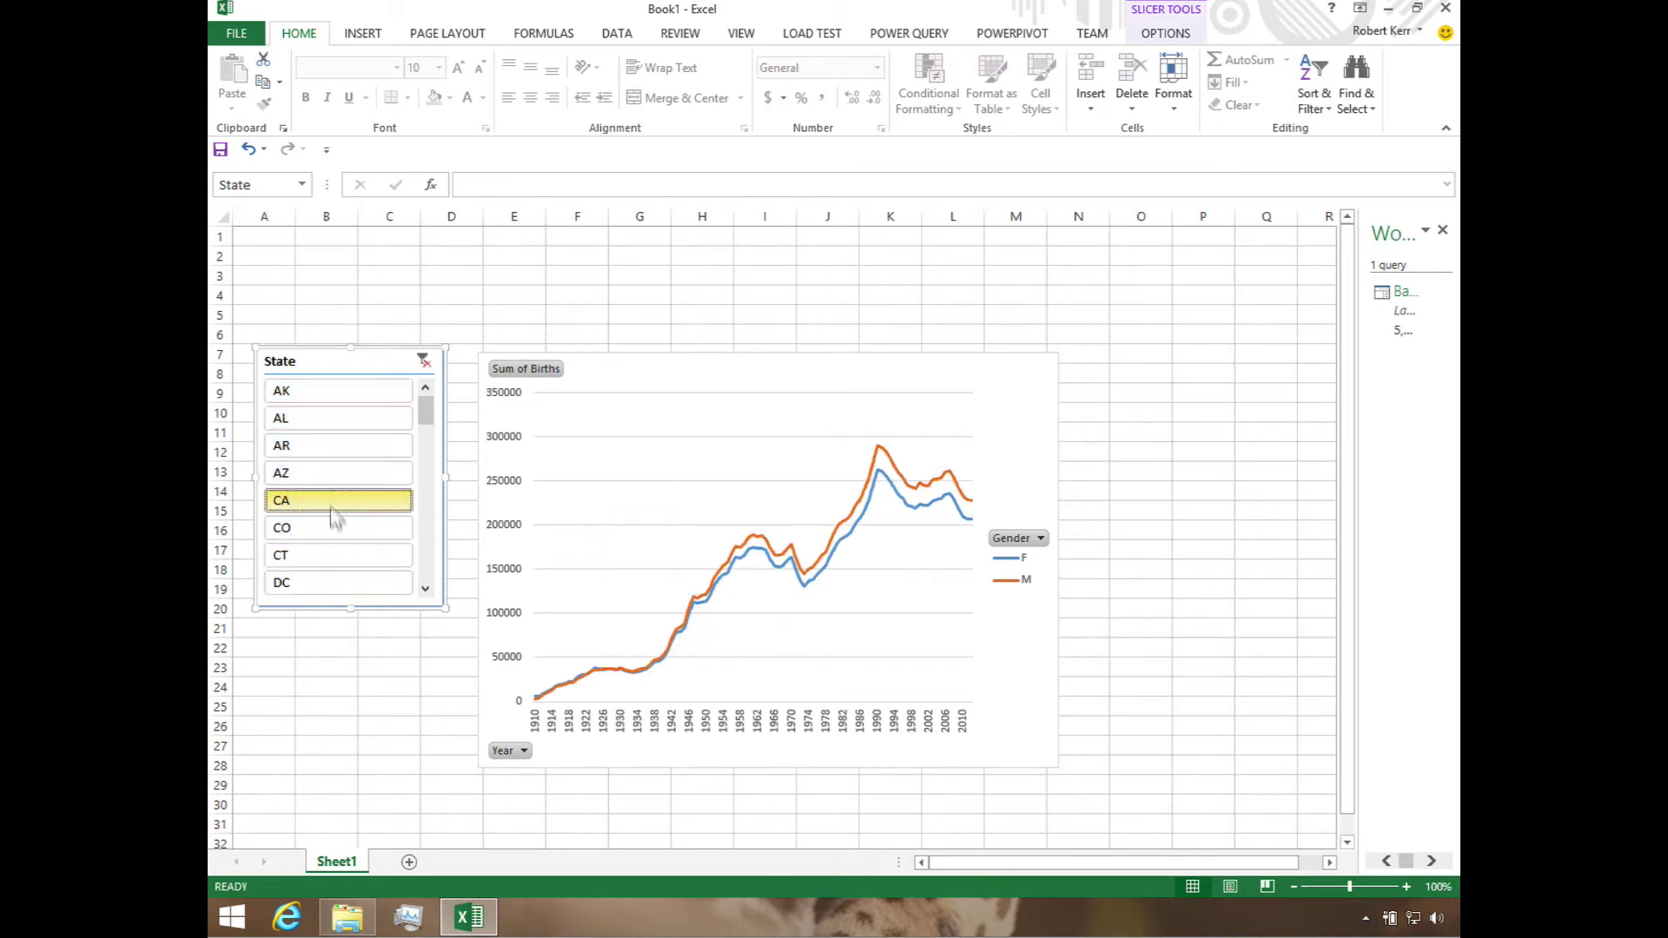
click(306, 555)
click(311, 427)
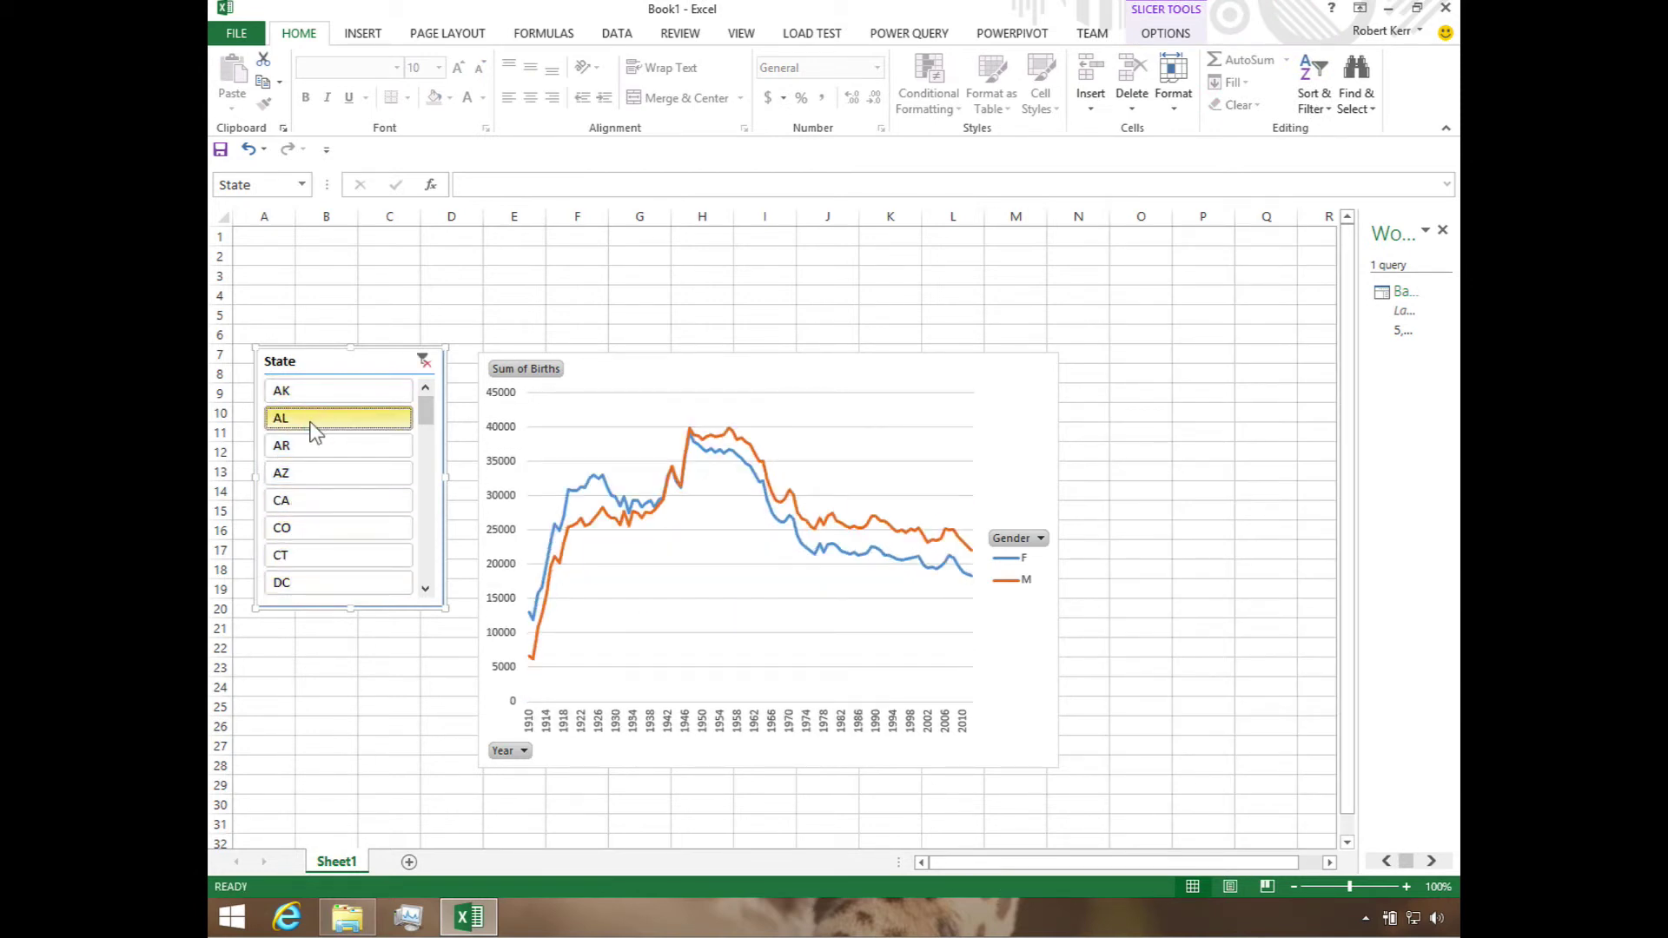